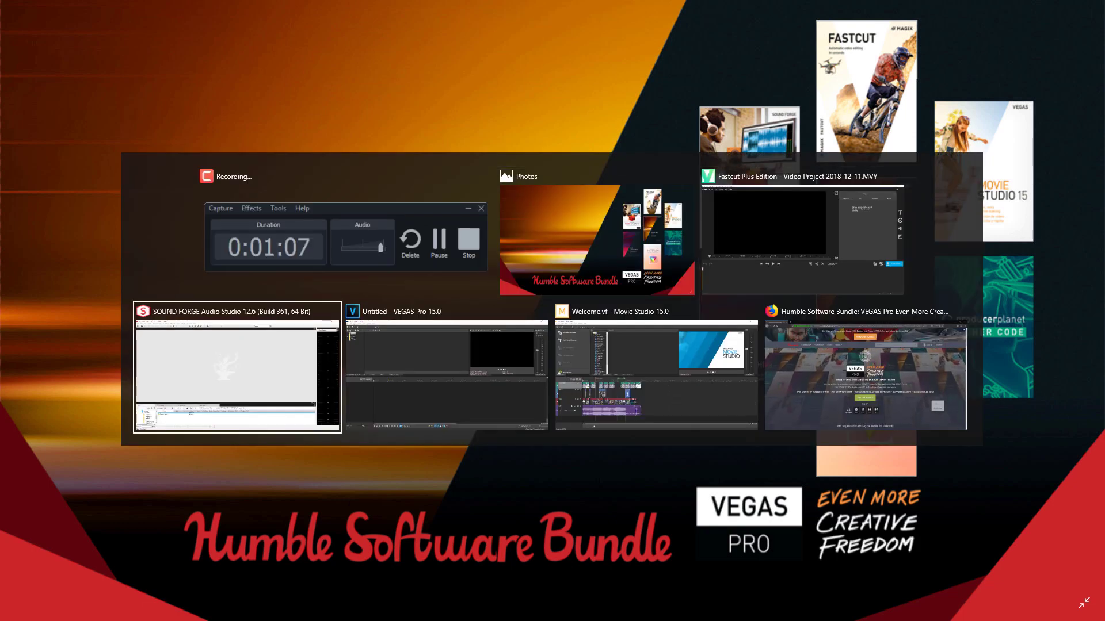
key("Tab")
key("Tab")
key("Tab")
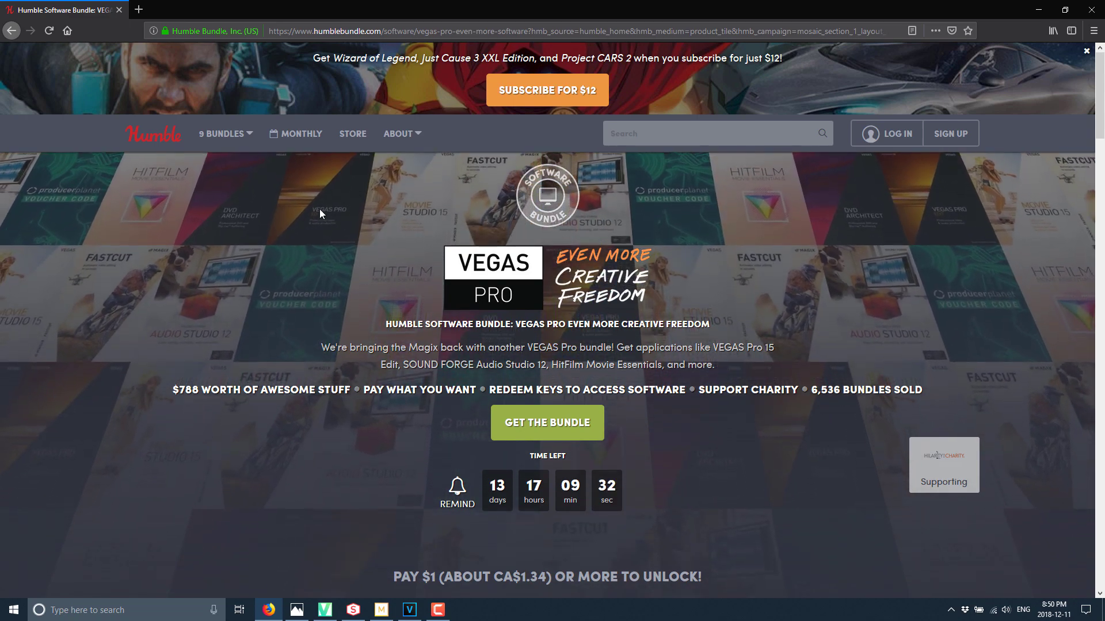
Scroll past the $1 tier to the $22.13 above-average tier with SOUND FORGE and Movie Studio 15.
scroll(434, 390, "down", 5)
scroll(434, 392, "down", 1)
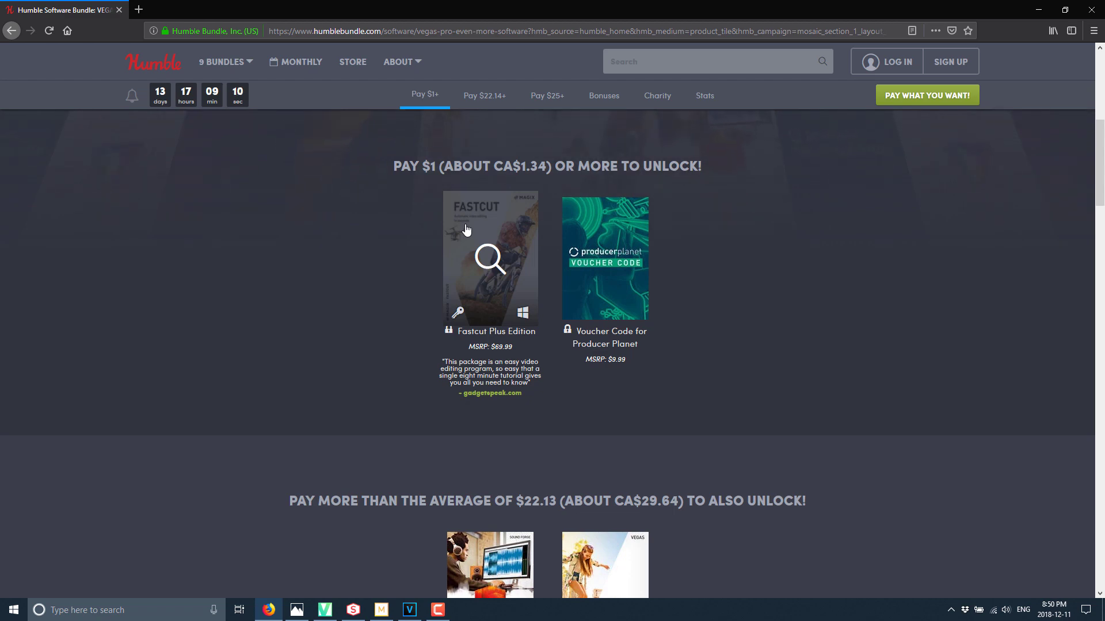
scroll(857, 313, "down", 10)
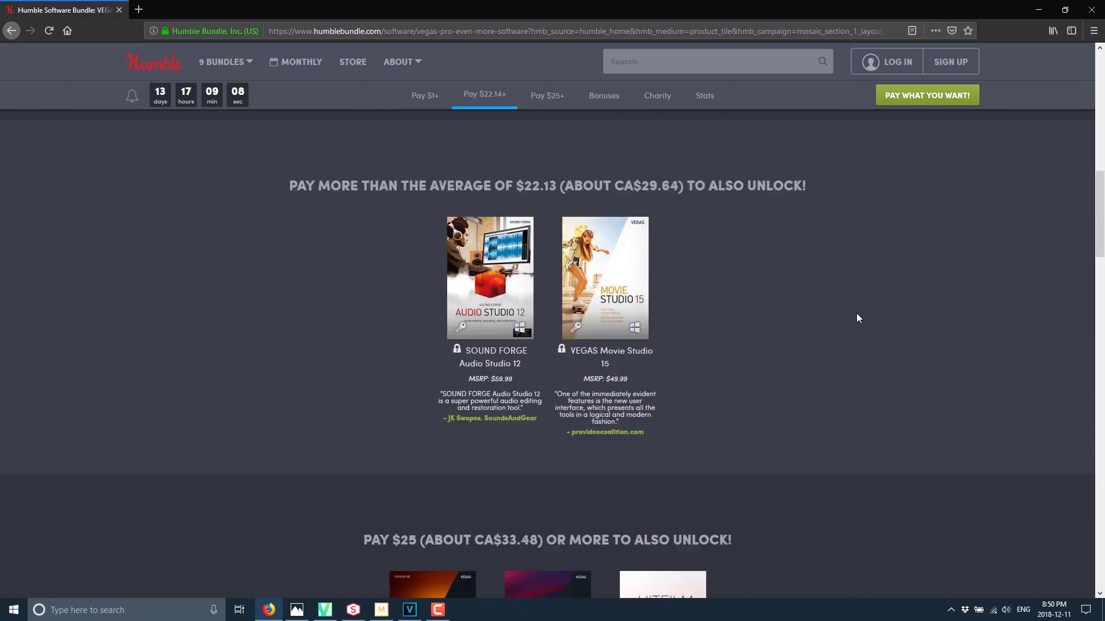
scroll(863, 364, "up", 10)
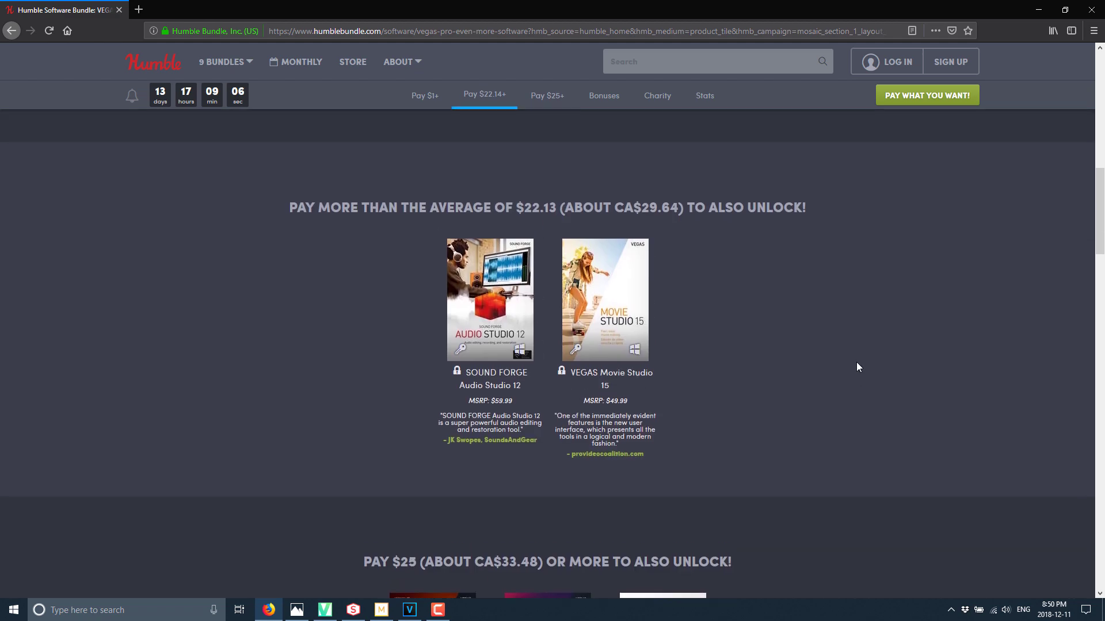
scroll(855, 363, "down", 2)
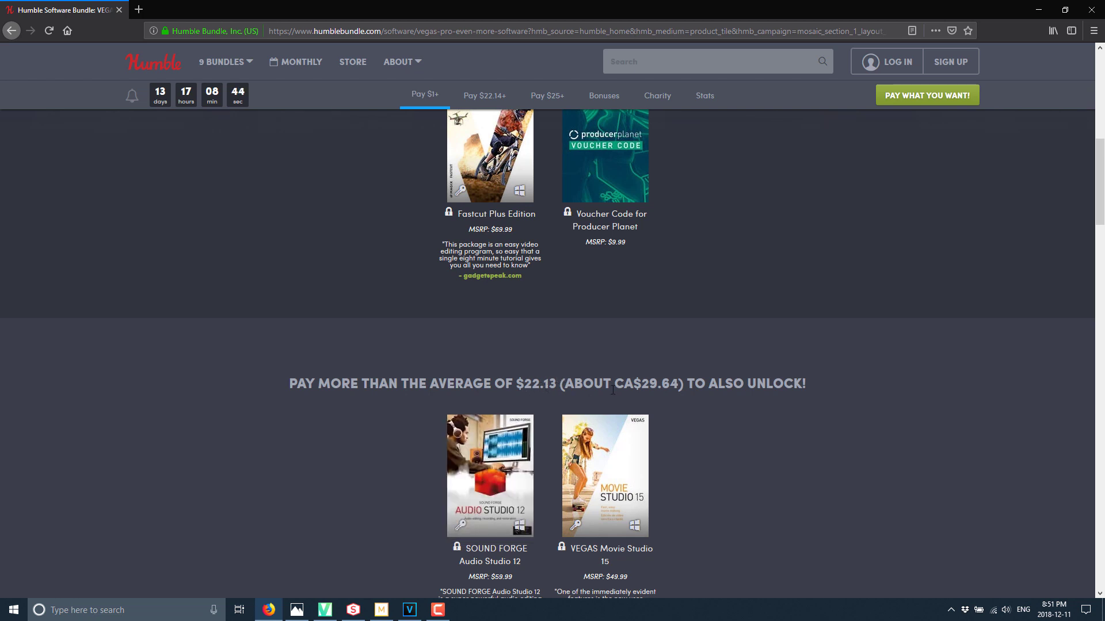
scroll(653, 411, "down", 2)
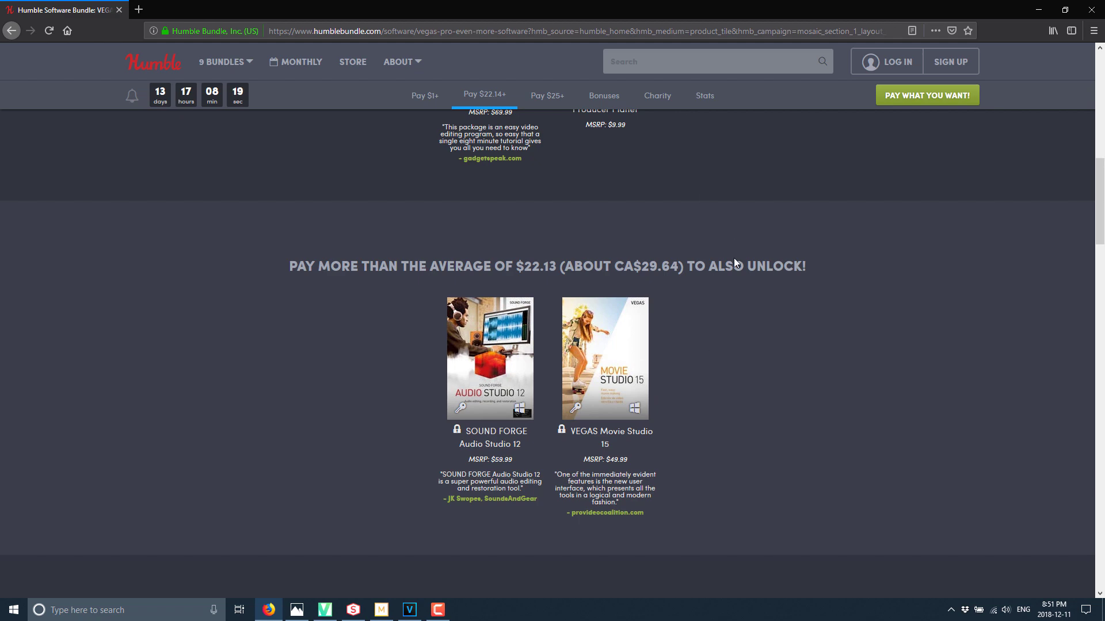
scroll(460, 256, "up", 4)
scroll(712, 505, "down", 4)
scroll(850, 389, "down", 2)
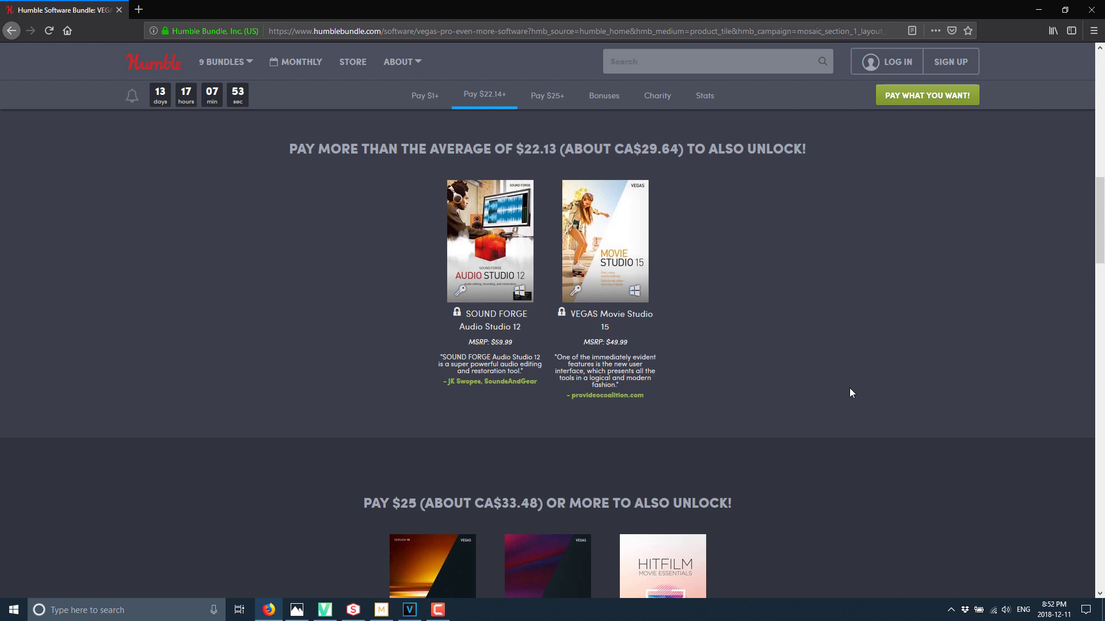
scroll(716, 332, "down", 3)
scroll(717, 330, "down", 2)
scroll(662, 412, "up", 4)
scroll(489, 230, "down", 1)
scroll(352, 338, "up", 1)
scroll(350, 338, "up", 1)
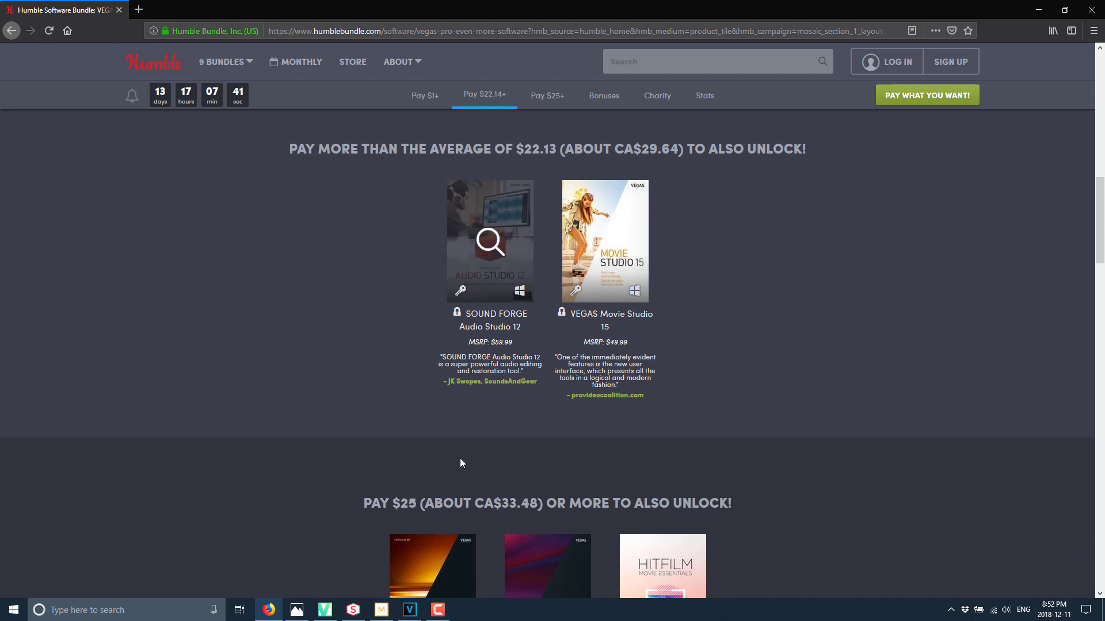
Scroll to the $25 tier listing VEGAS Pro 15 Edit, DVD Architect and HitFilm Movie Essentials.
scroll(451, 506, "down", 1)
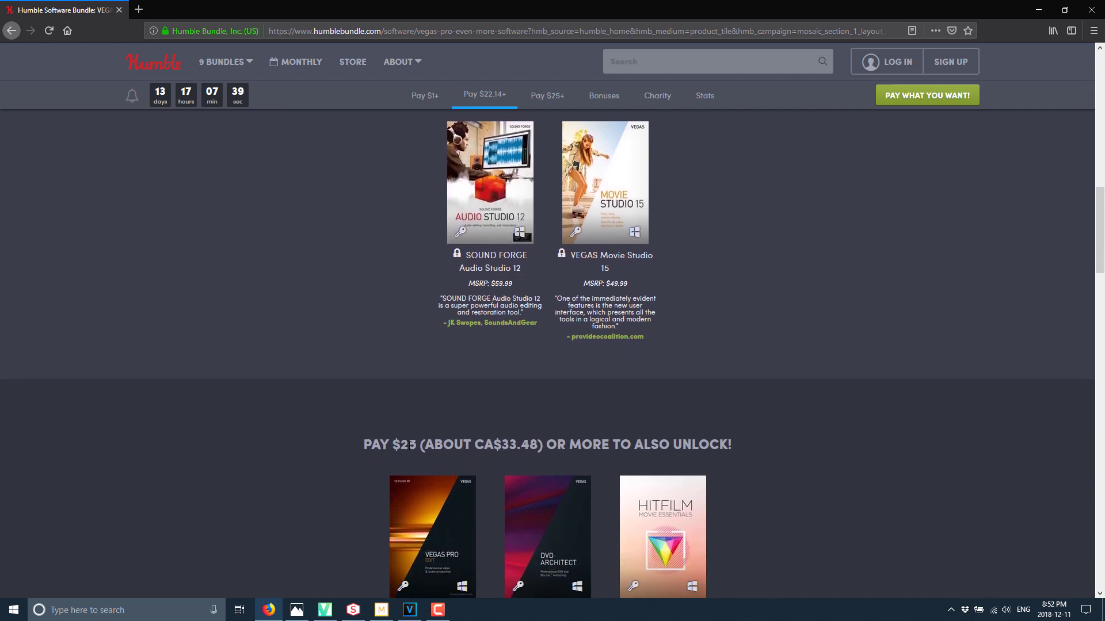
scroll(410, 445, "down", 1)
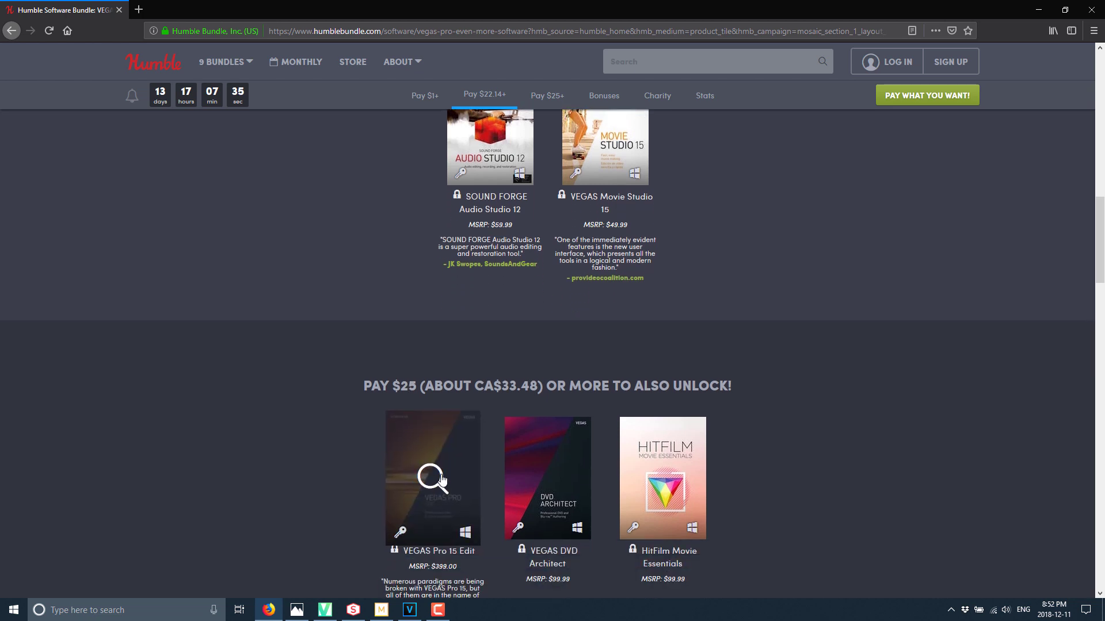
scroll(859, 473, "down", 1)
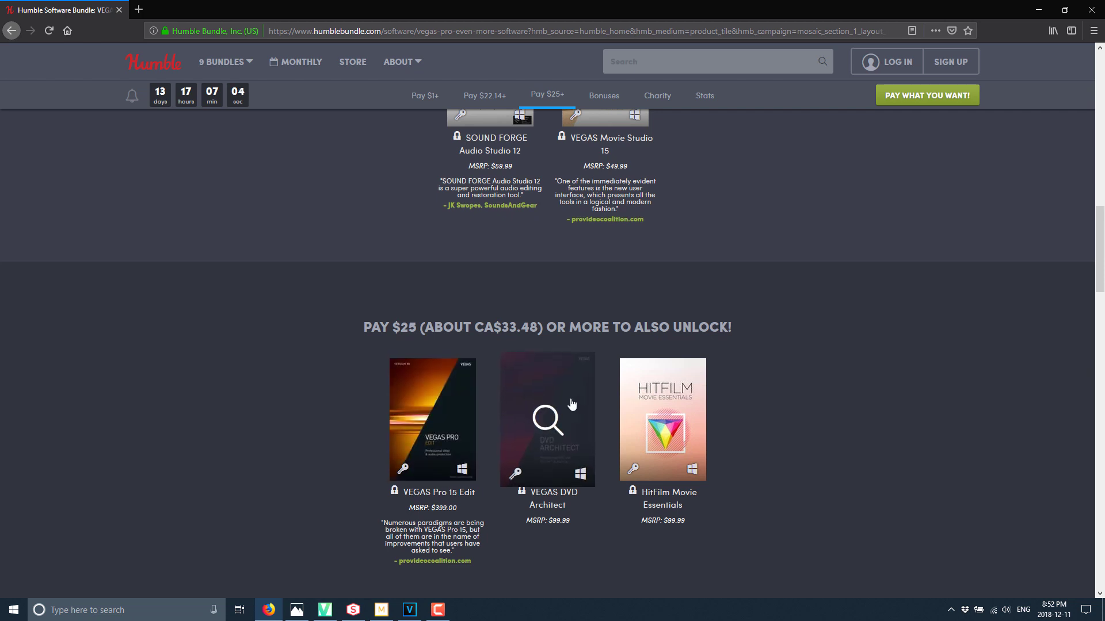
scroll(810, 442, "down", 1)
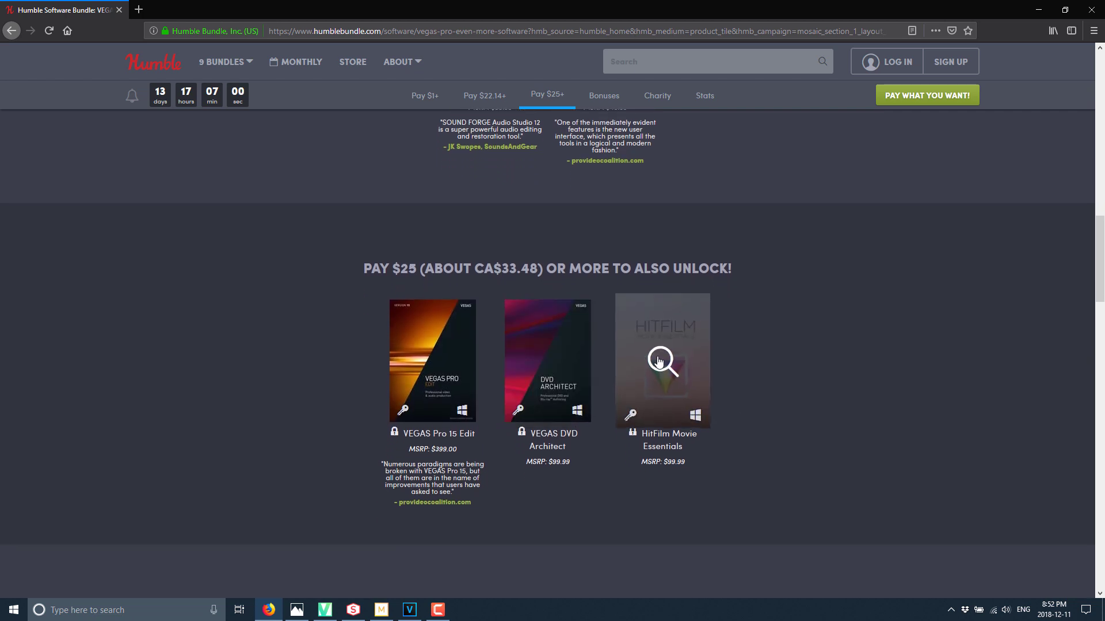
Open the HitFilm Movie Essentials details and scroll through its included effects list.
left_click(659, 361)
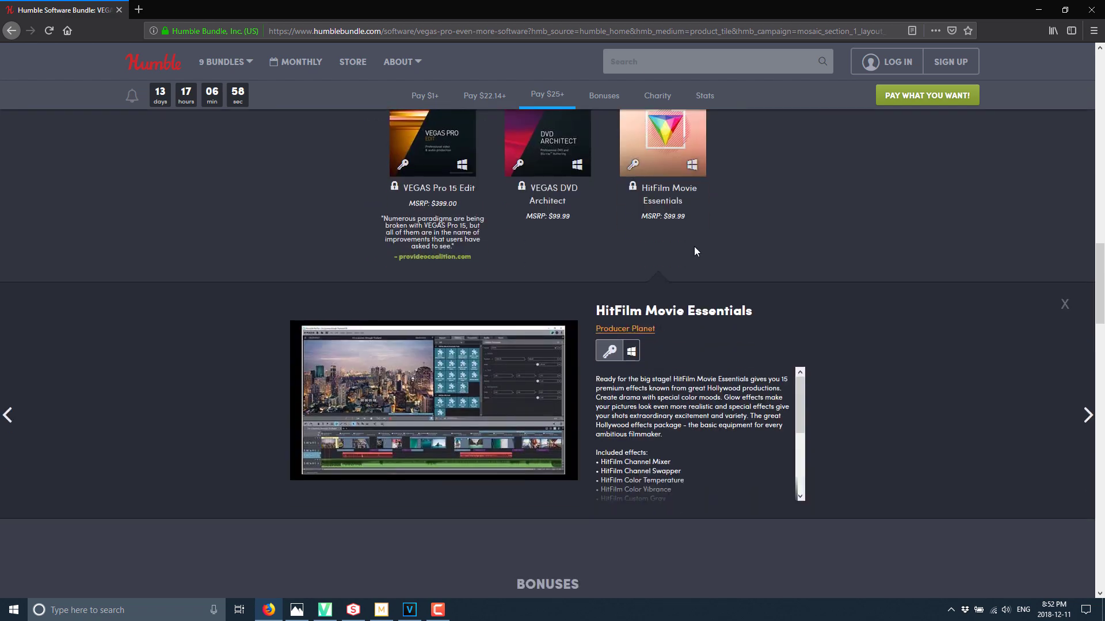
scroll(693, 434, "down", 2)
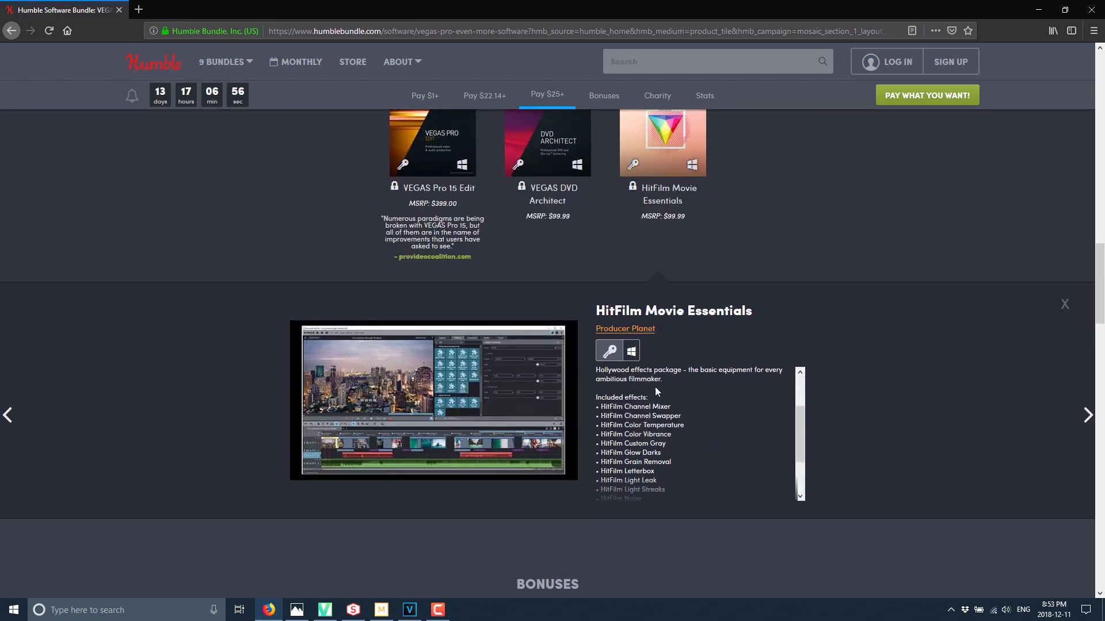
scroll(572, 219, "up", 4)
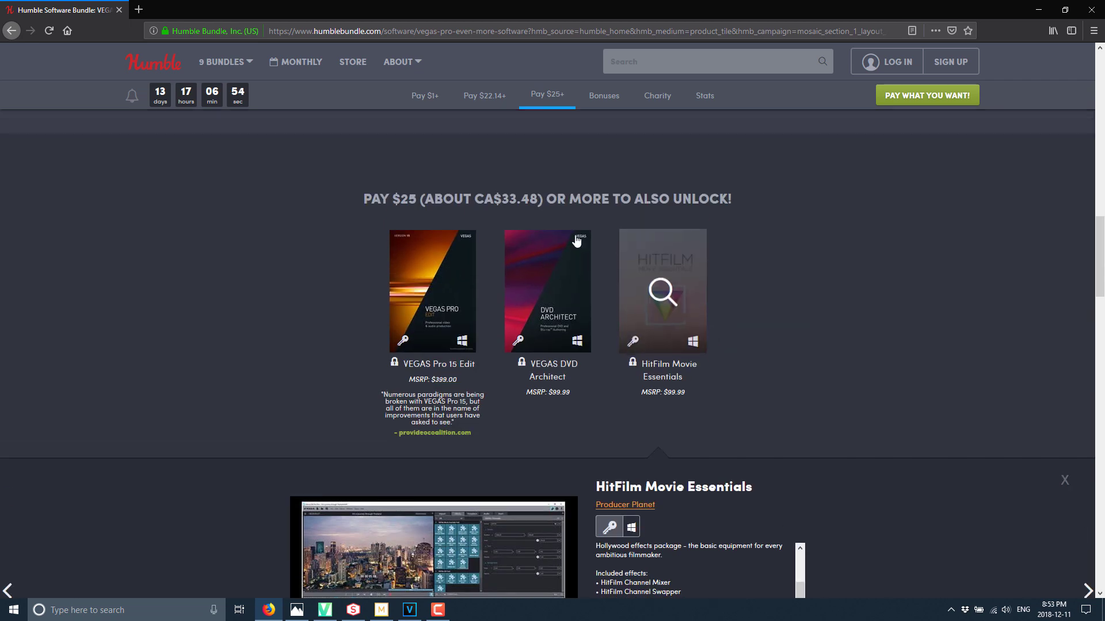
scroll(588, 198, "up", 1)
scroll(737, 409, "down", 4)
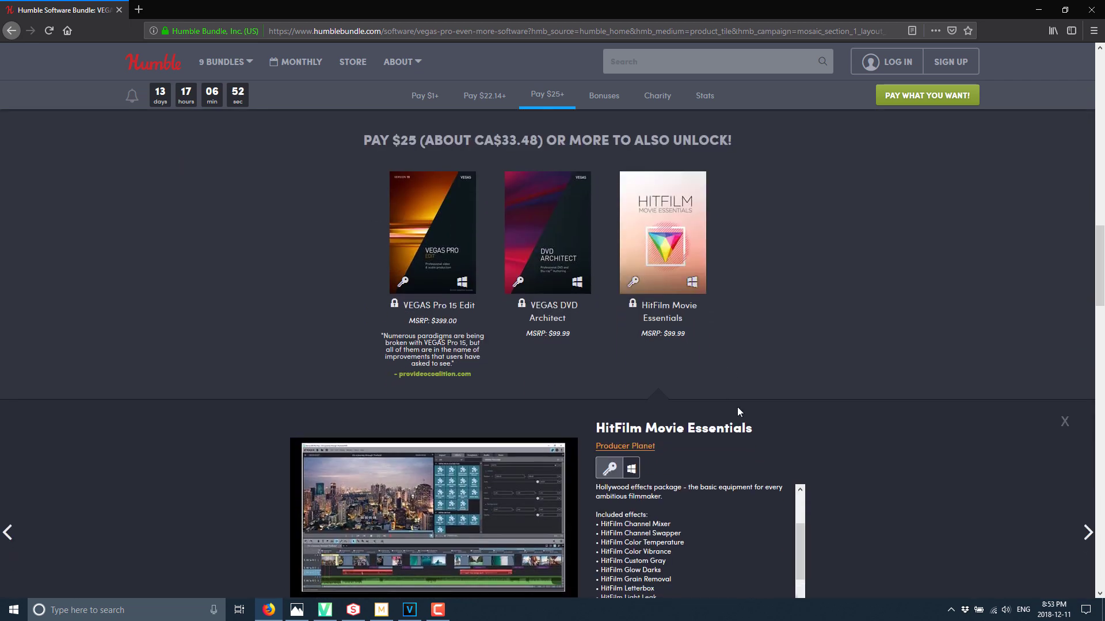
scroll(668, 509, "down", 2)
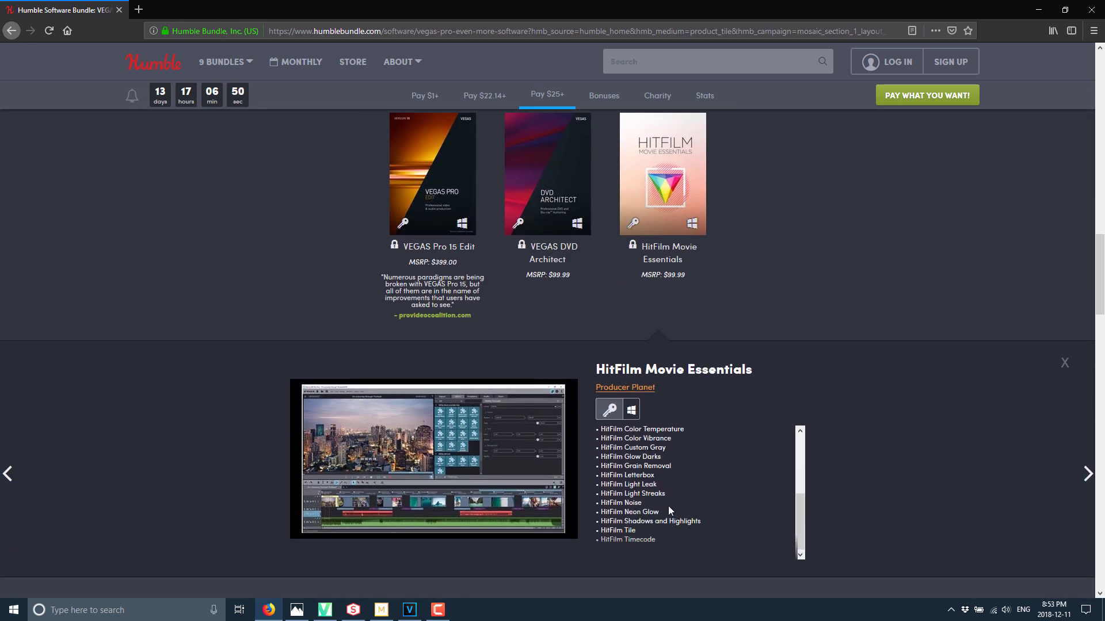
scroll(633, 503, "down", 1)
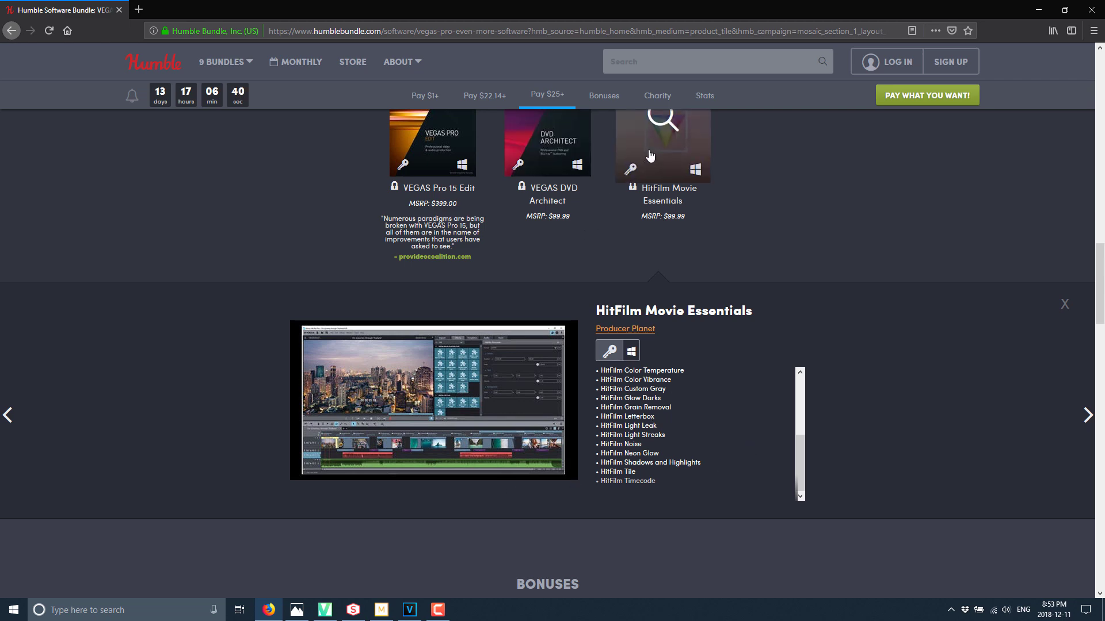
scroll(804, 289, "down", 1)
scroll(804, 284, "down", 3)
Scroll the page back until the above-average and $25 tiers show together.
scroll(802, 281, "up", 3)
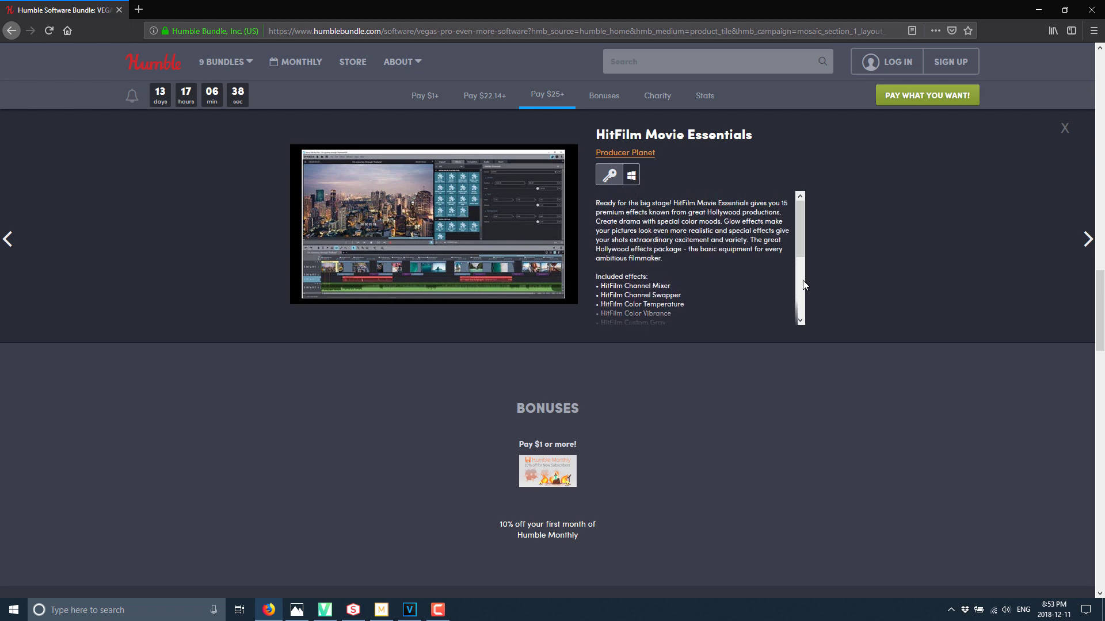
scroll(882, 329, "up", 5)
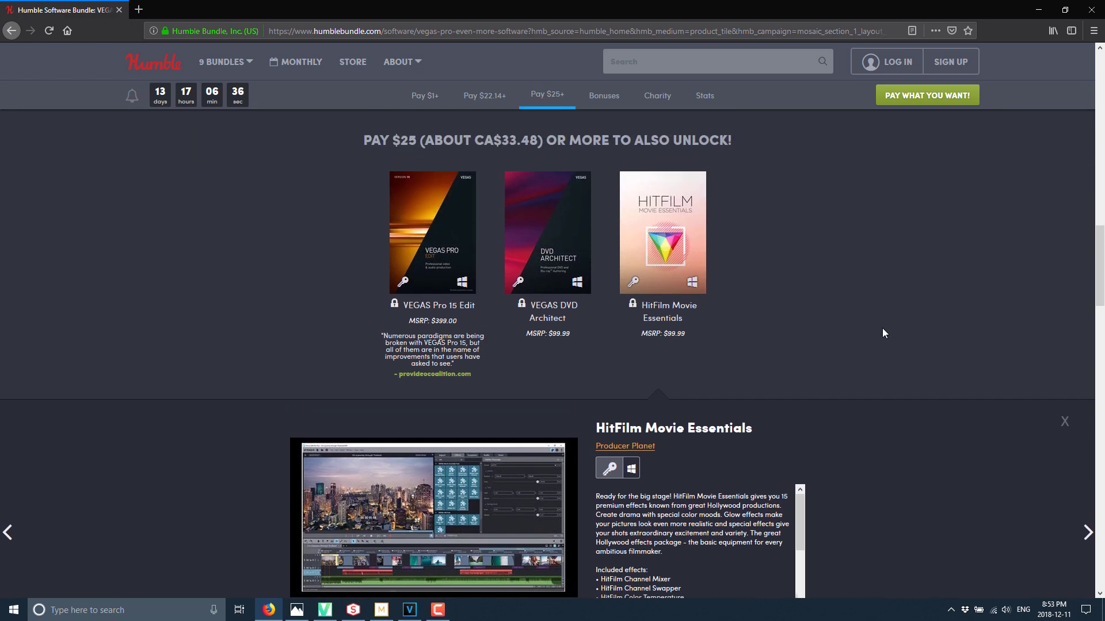
scroll(883, 332, "up", 5)
scroll(903, 377, "up", 7)
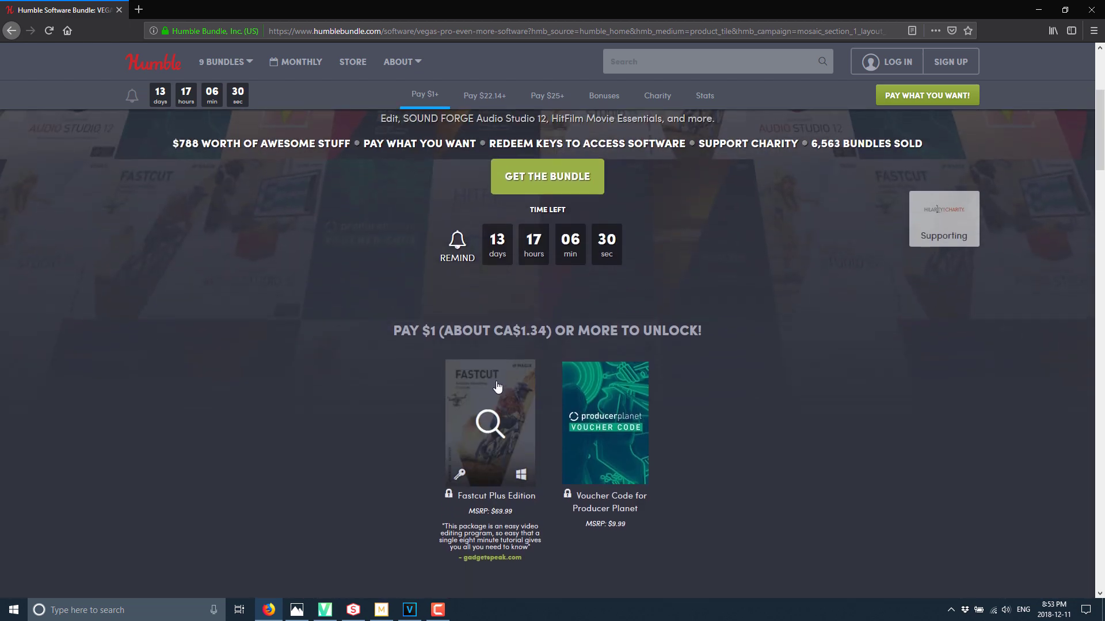
scroll(506, 422, "down", 5)
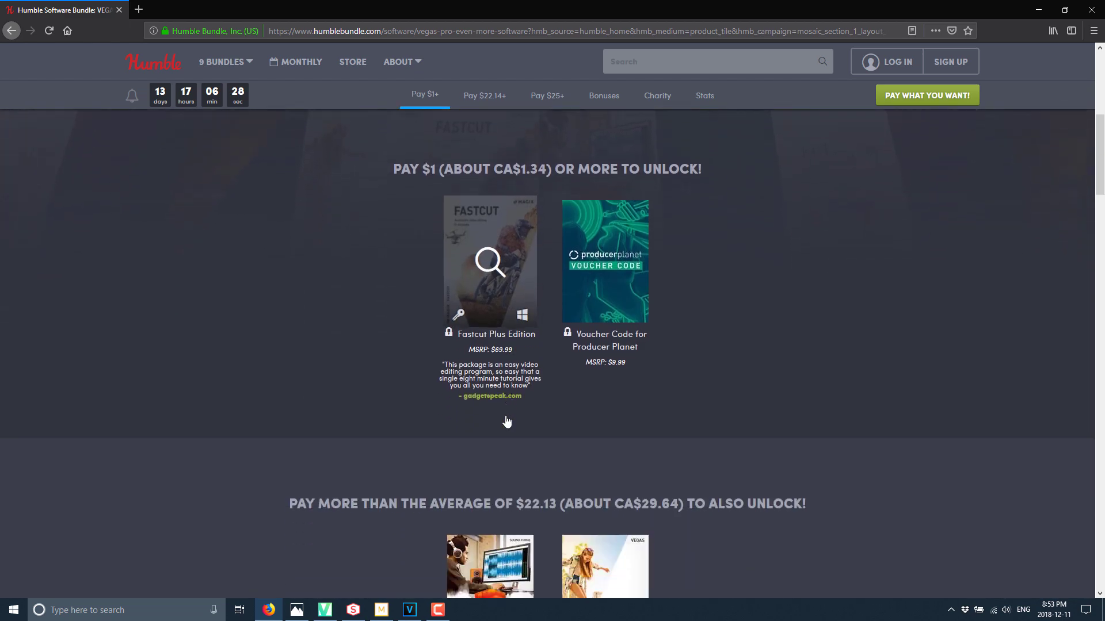
scroll(506, 415, "down", 1)
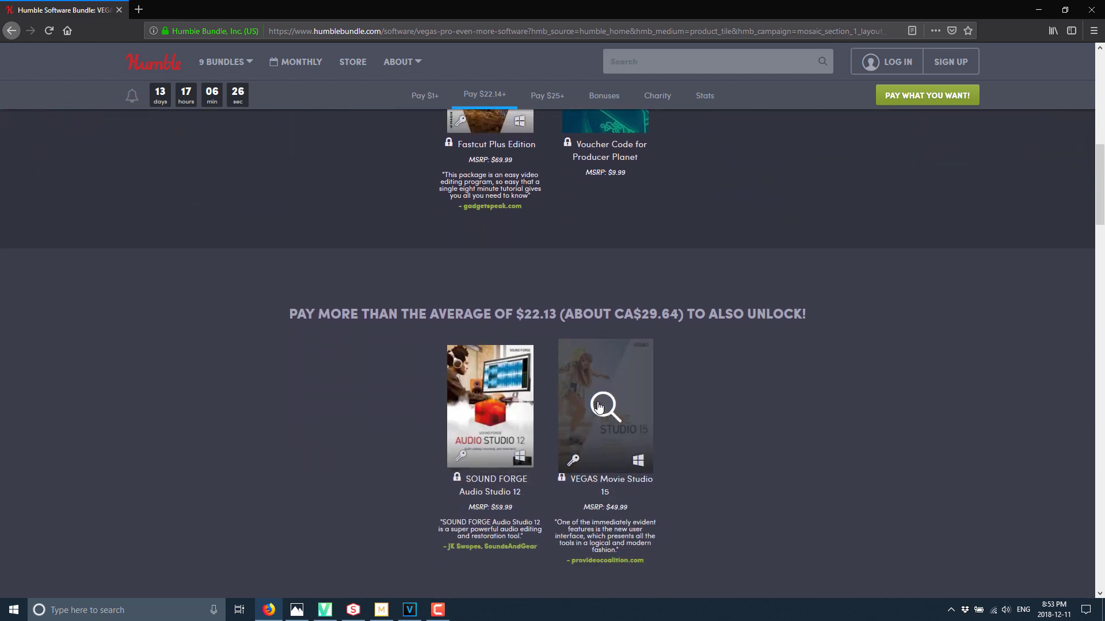
scroll(598, 407, "down", 1)
scroll(598, 407, "down", 5)
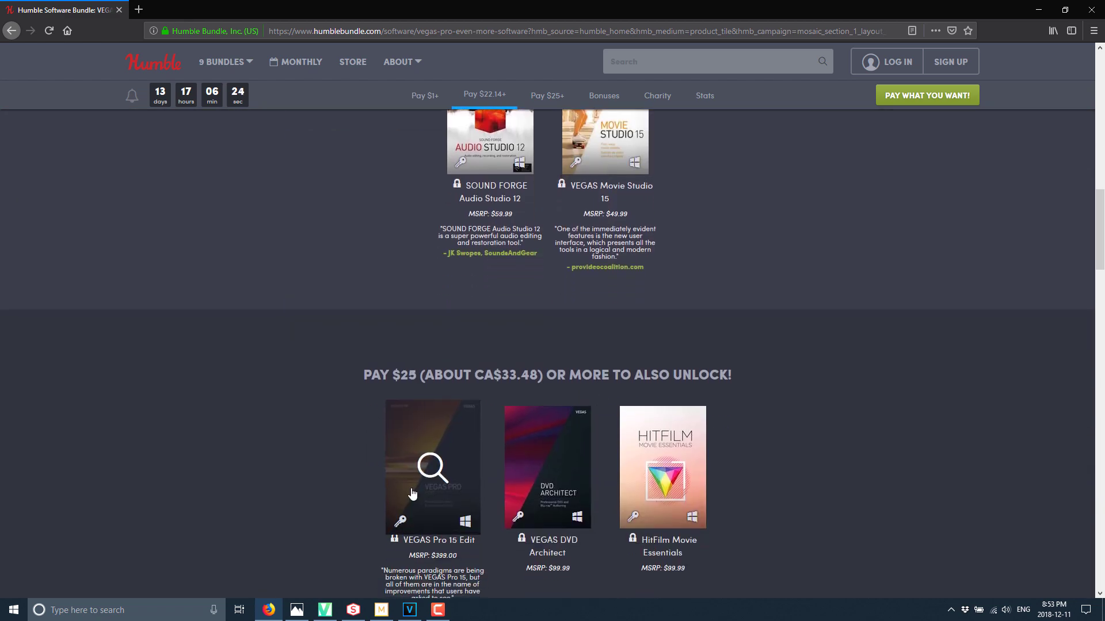
Start a new Fastcut project from Duality.mp4 and trim the clip to 09:04.
left_click(326, 613)
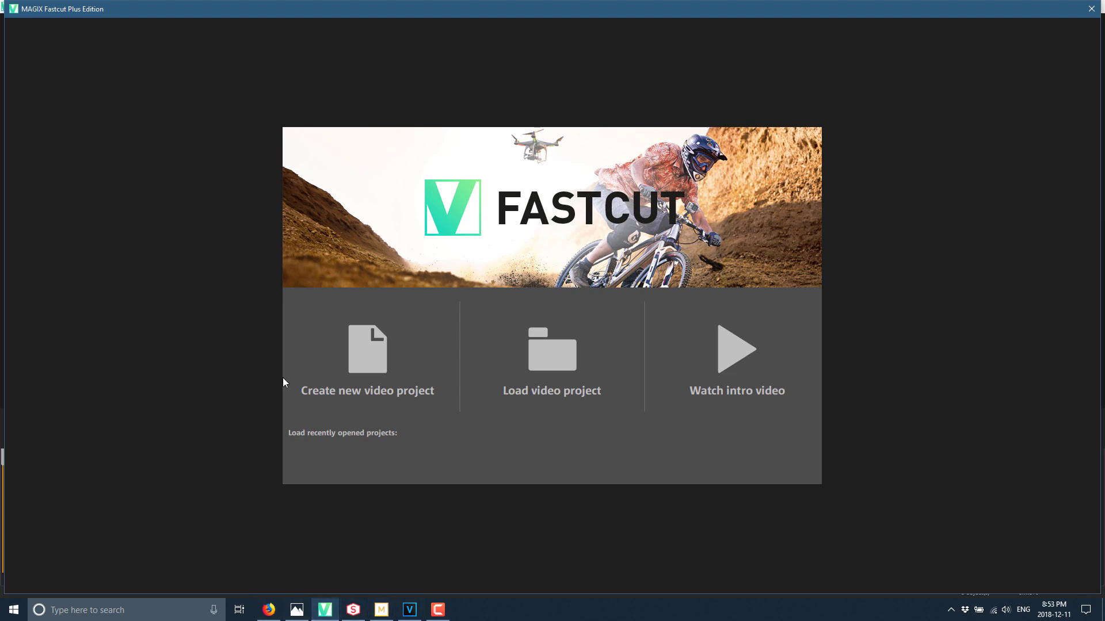
left_click(396, 357)
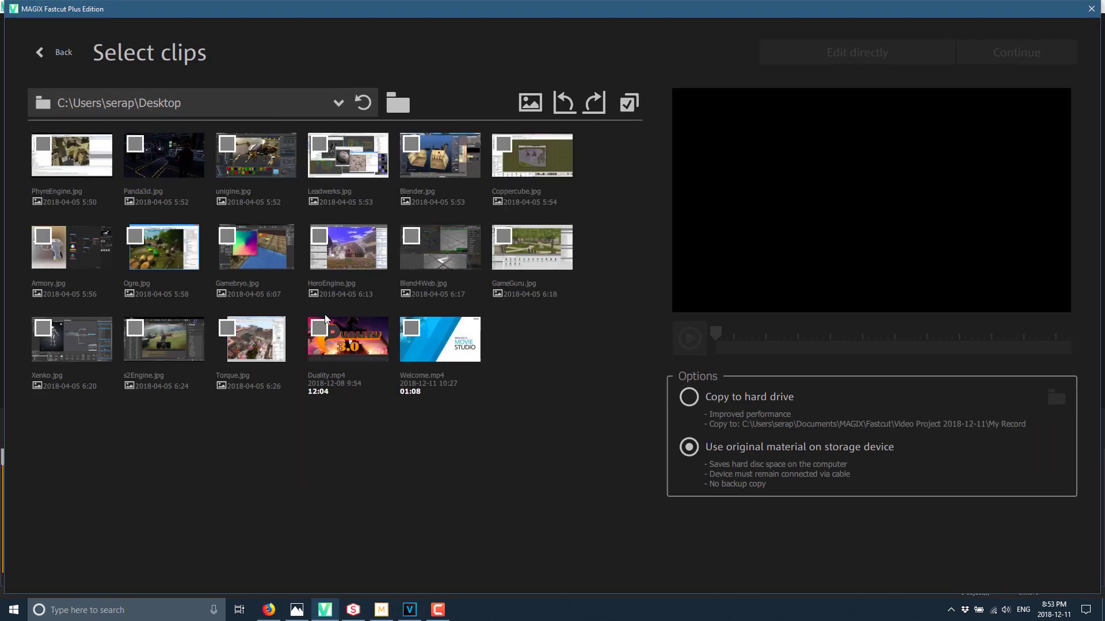
left_click(318, 329)
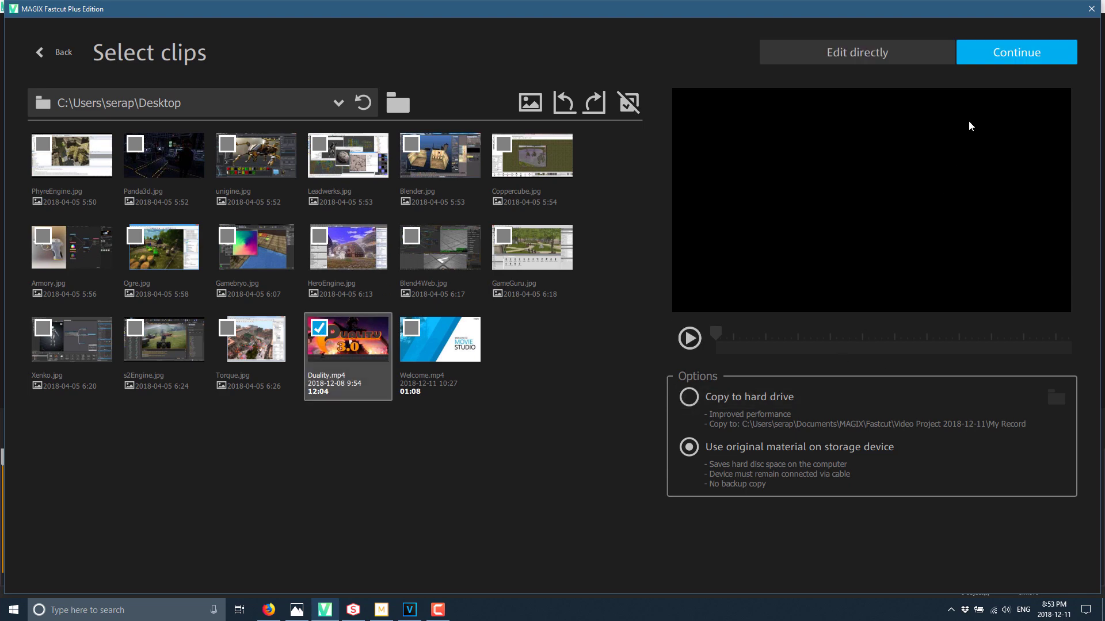
left_click(1015, 63)
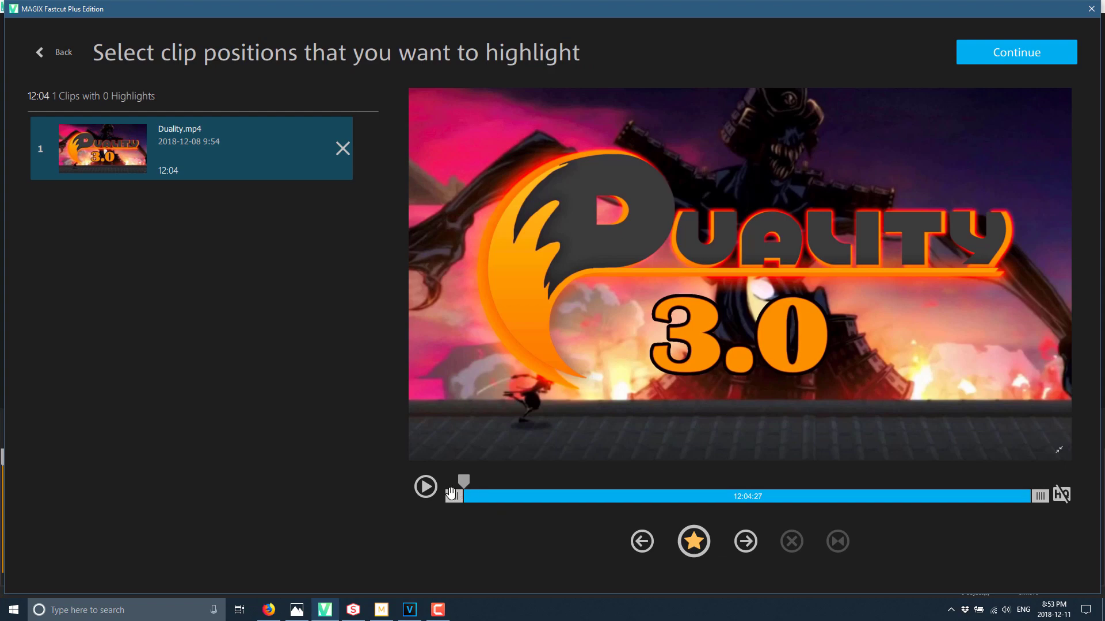
left_click_drag(475, 496, 594, 496)
Skip past the template list straight into the editor with an empty video project.
left_click(1007, 51)
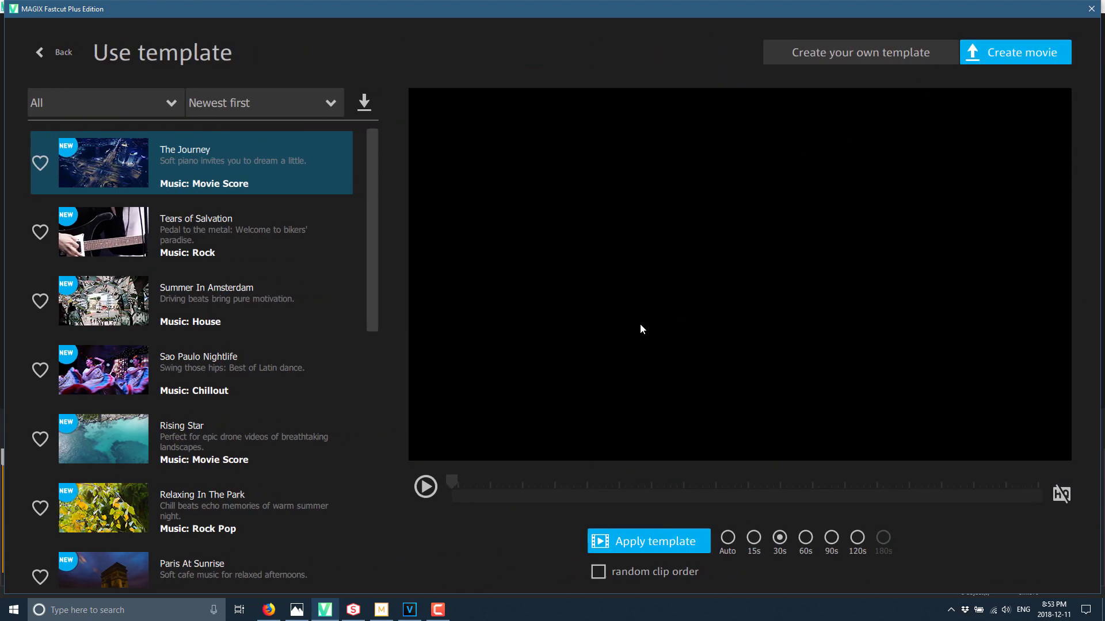
scroll(172, 426, "down", 10)
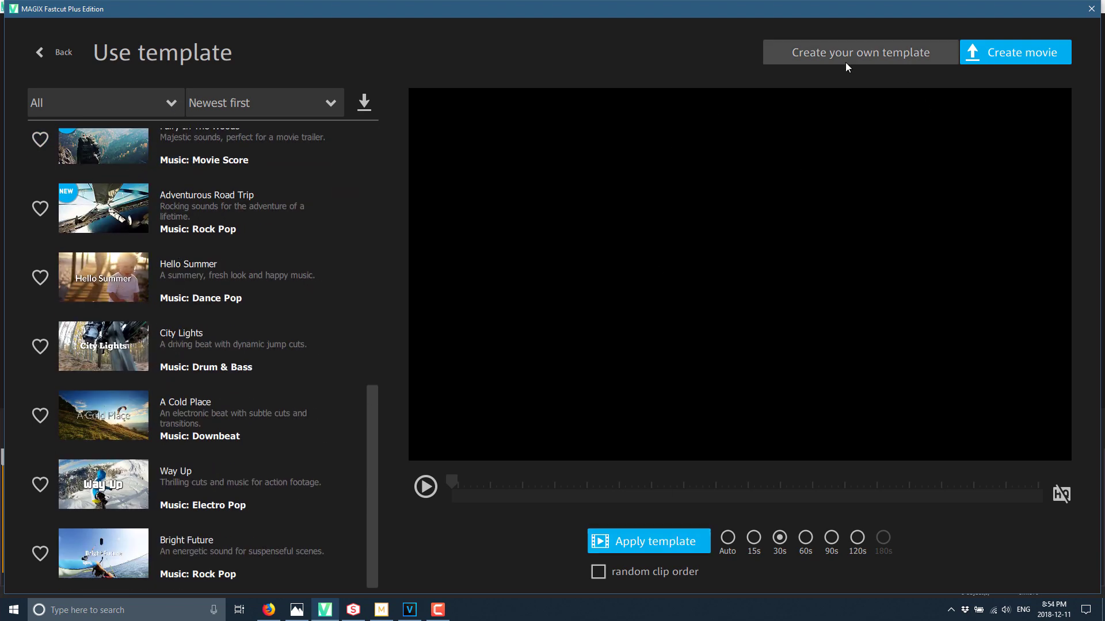
left_click(1029, 54)
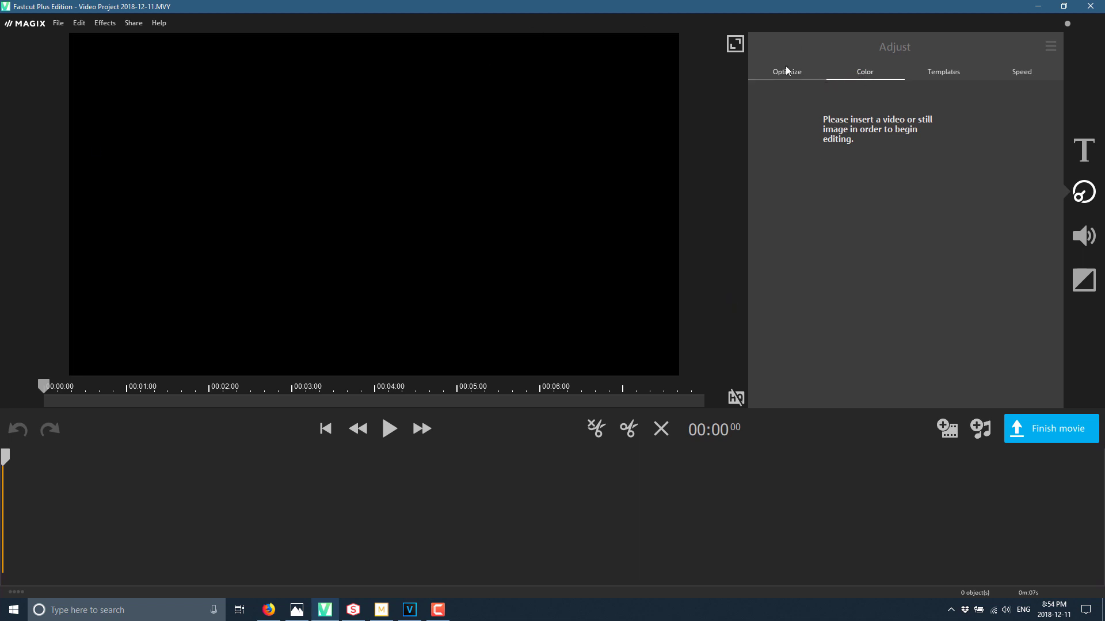
Browse the Adjust templates and the default, 3D standard, morph and tile transitions, ending on Audio.
left_click(957, 71)
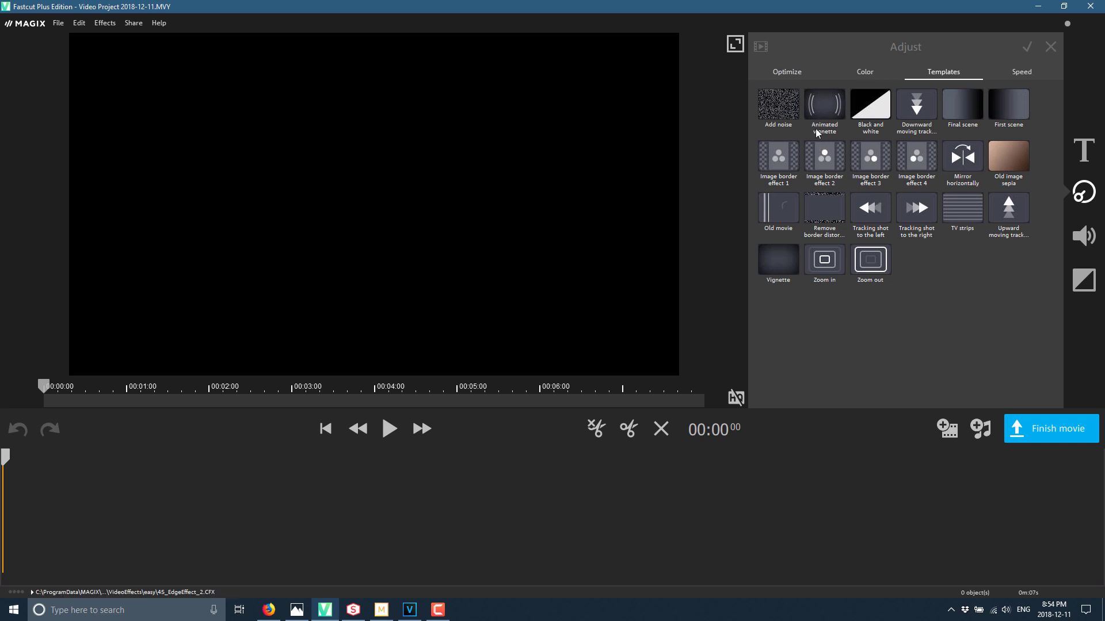
left_click(1084, 280)
left_click(1014, 76)
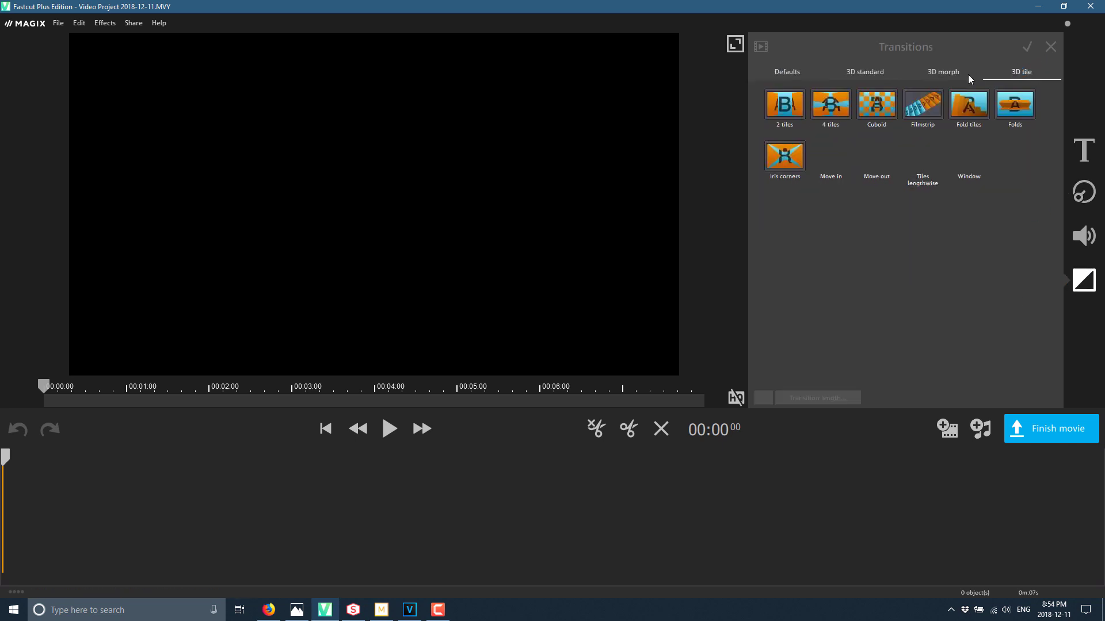
left_click(938, 74)
left_click(868, 73)
left_click(785, 77)
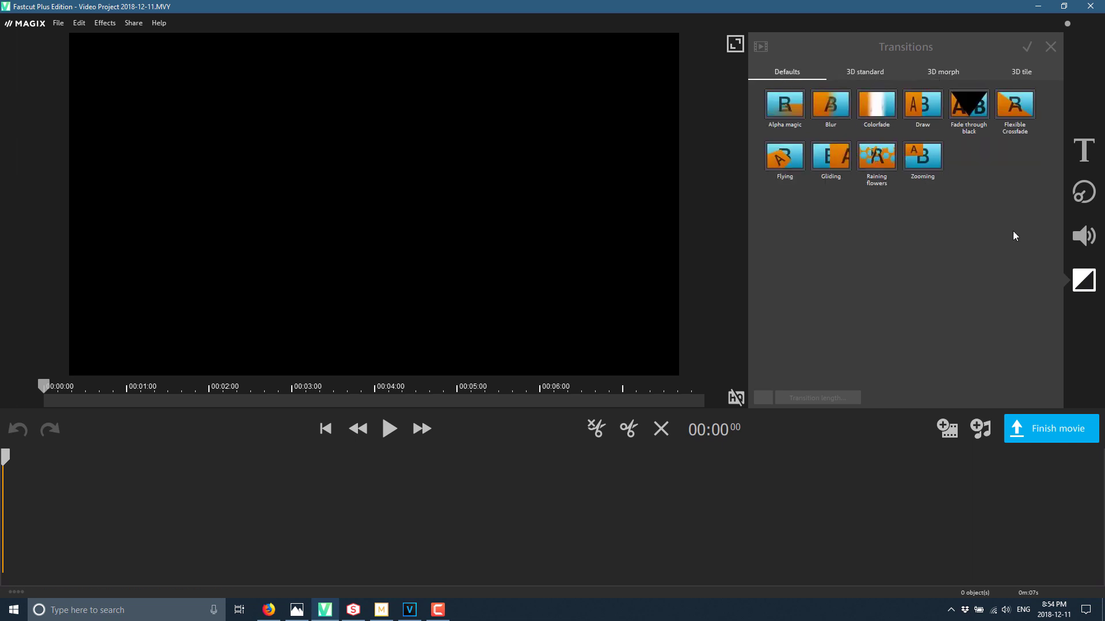
left_click(1085, 236)
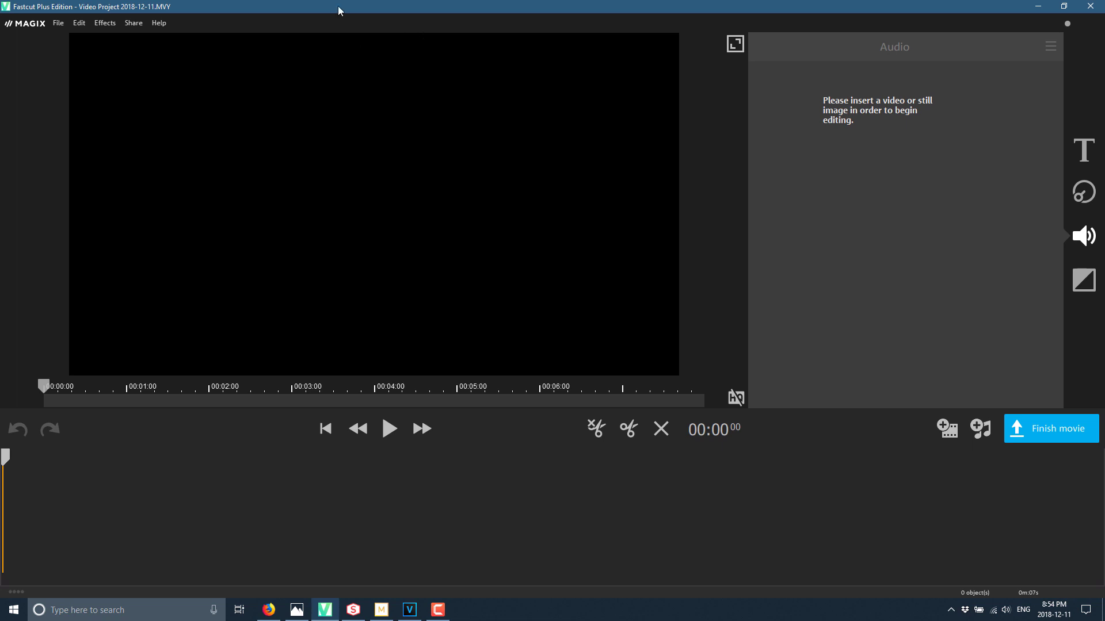
Close Fastcut, scroll over the $1 and above-average tiers, then bring SOUND FORGE Audio Studio forward.
left_click(1090, 6)
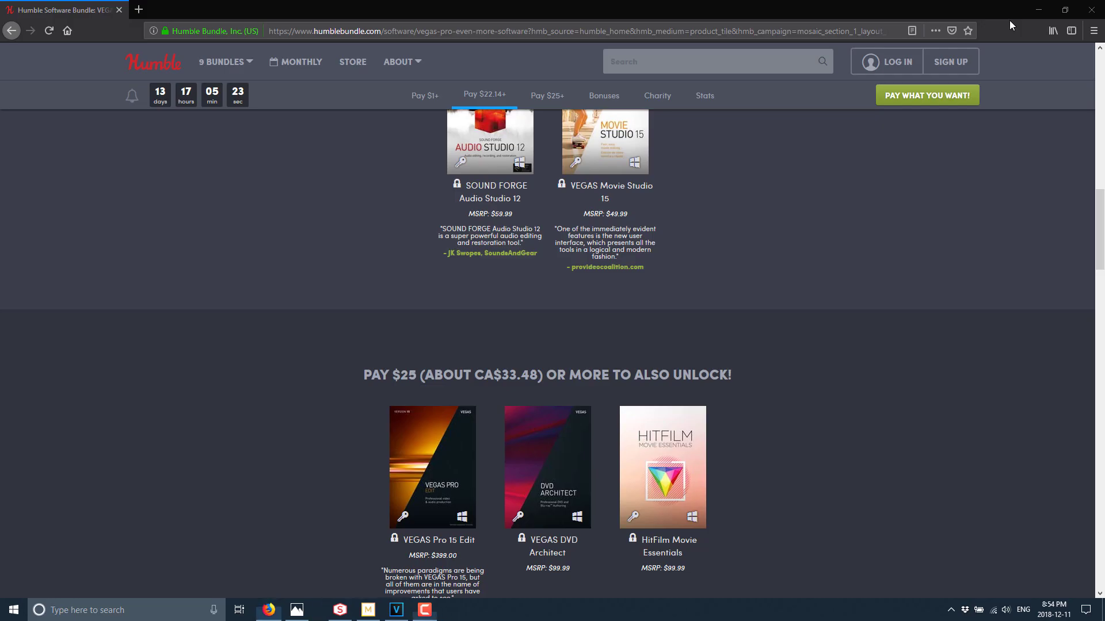
scroll(599, 380, "up", 3)
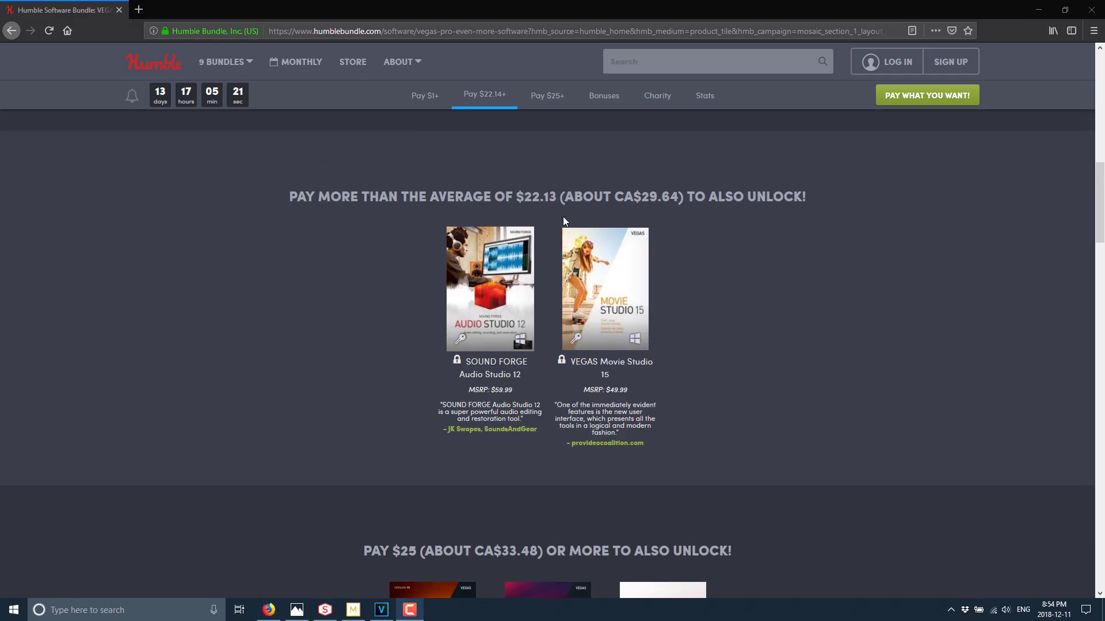
scroll(562, 218, "up", 8)
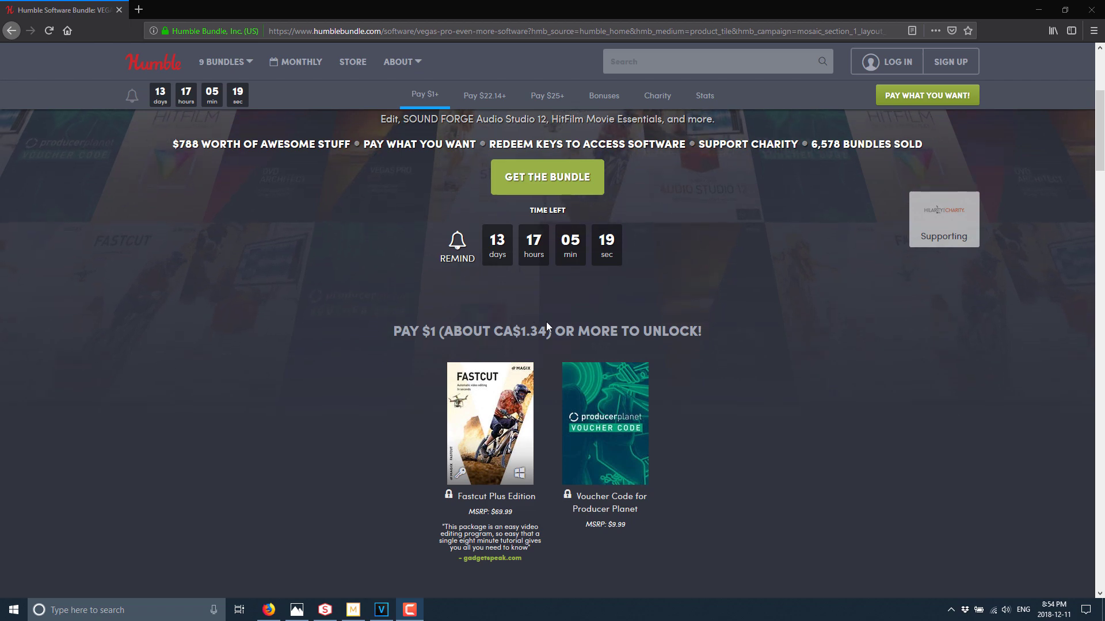
scroll(546, 322, "down", 3)
scroll(337, 589, "down", 3)
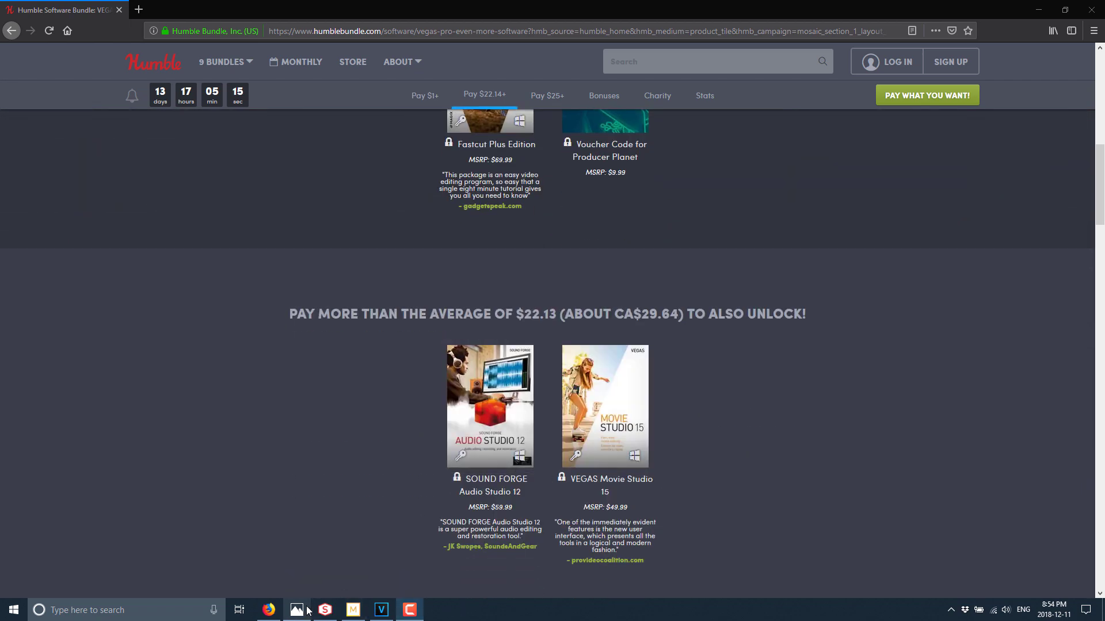
left_click(325, 609)
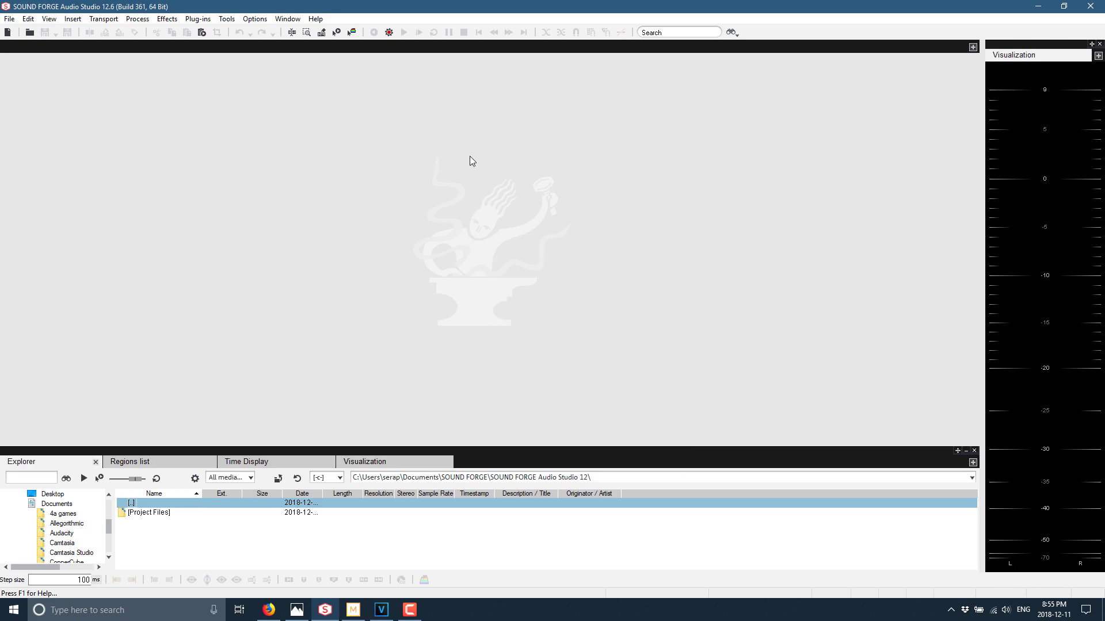
Show the desktop and drag Duality-old1.wav into SOUND FORGE Audio Studio.
key("super+d")
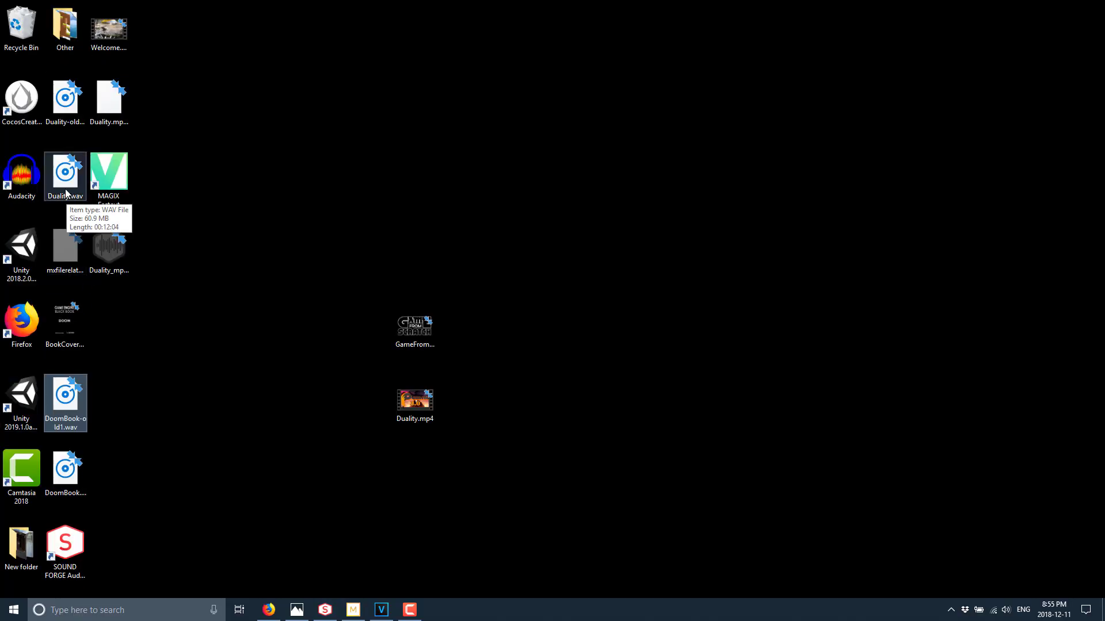
left_click(79, 106)
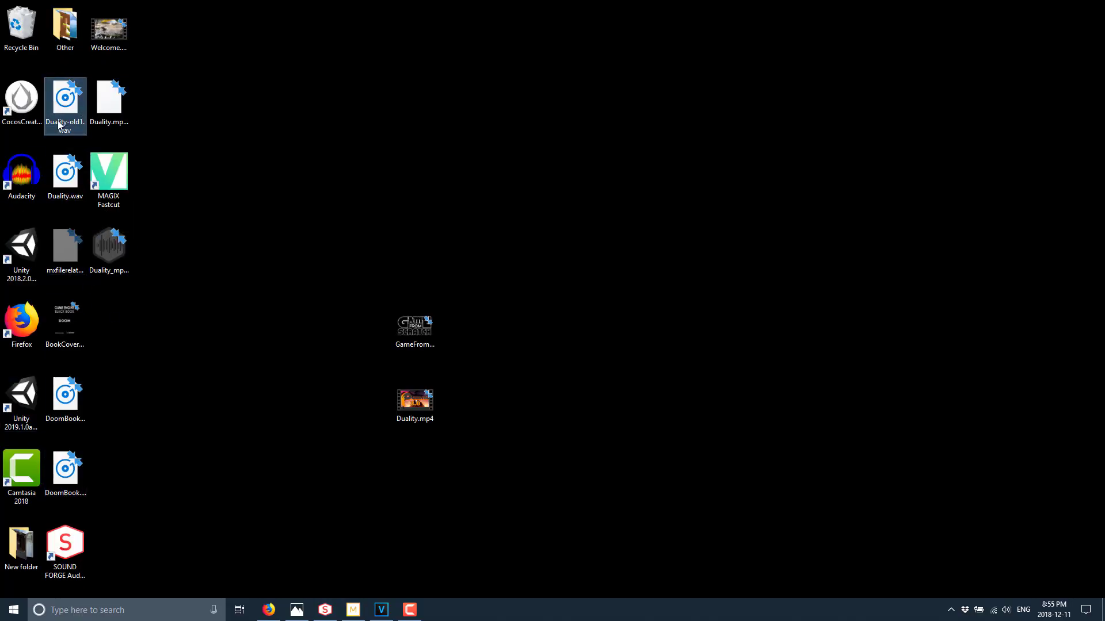
left_click_drag(62, 114, 473, 254)
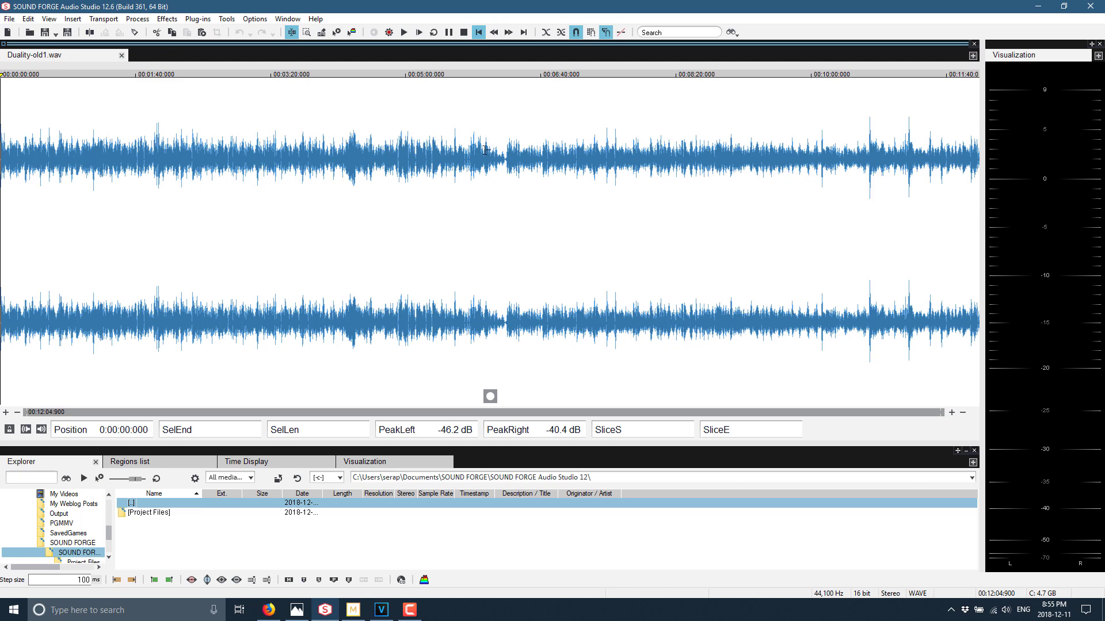
Normalize Duality-old1.wav at 100% (0.00 dB peak) through Process > Normalize.
left_click(501, 159)
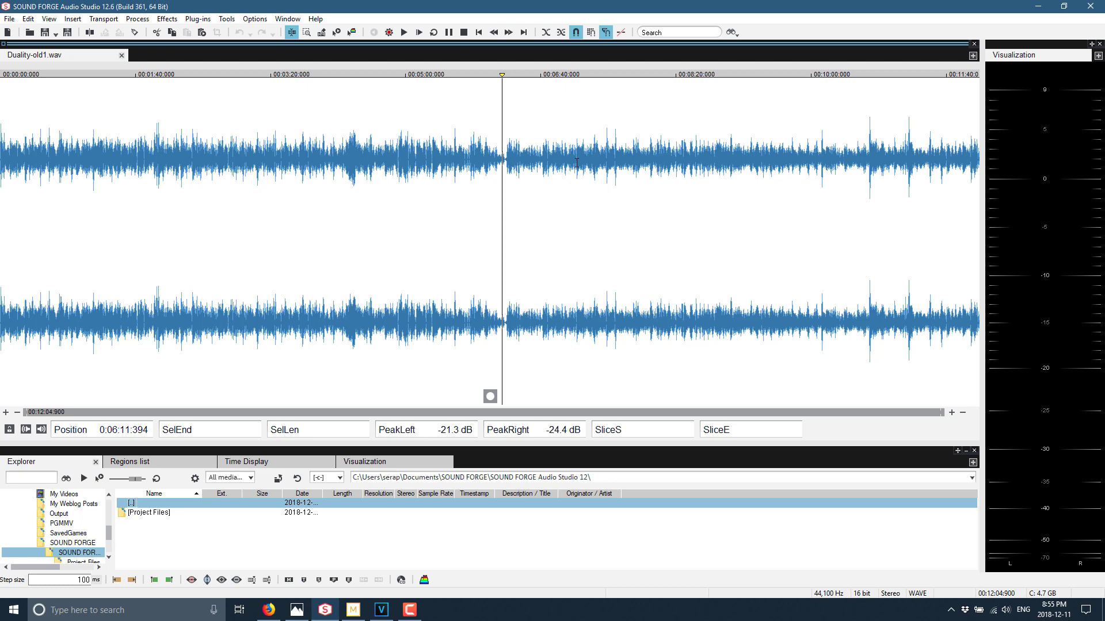
left_click(175, 20)
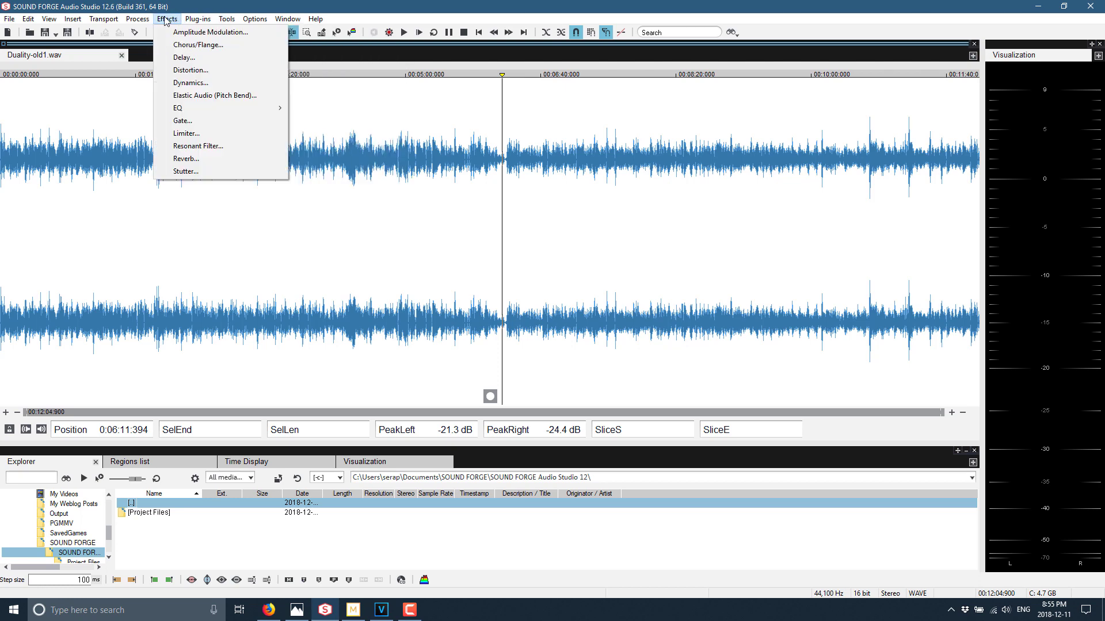
mouse_move(145, 21)
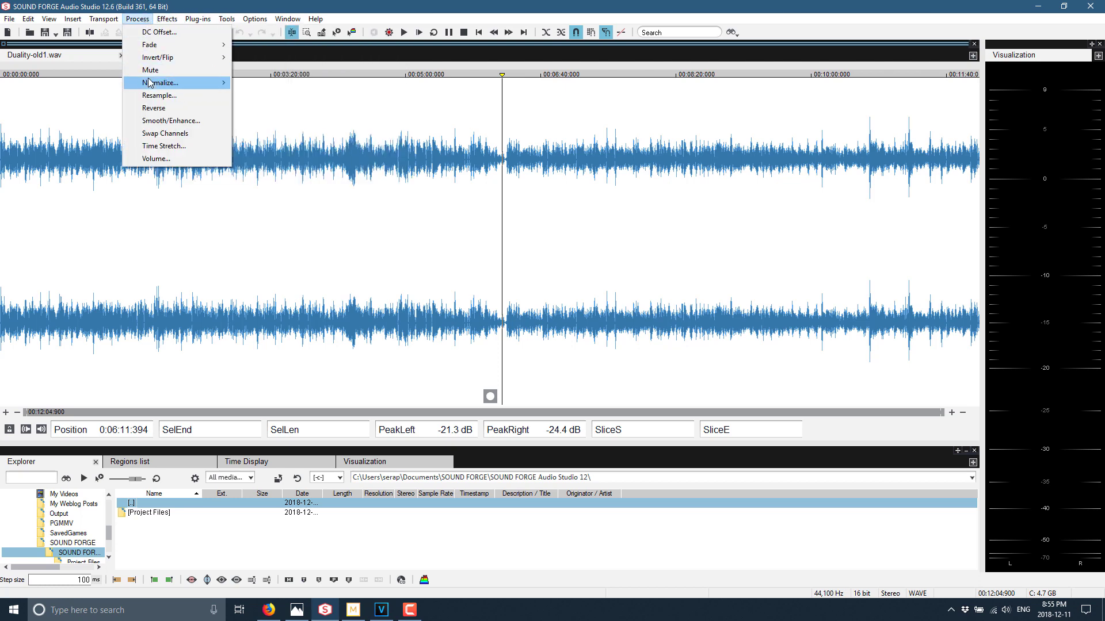
mouse_move(155, 82)
left_click(254, 85)
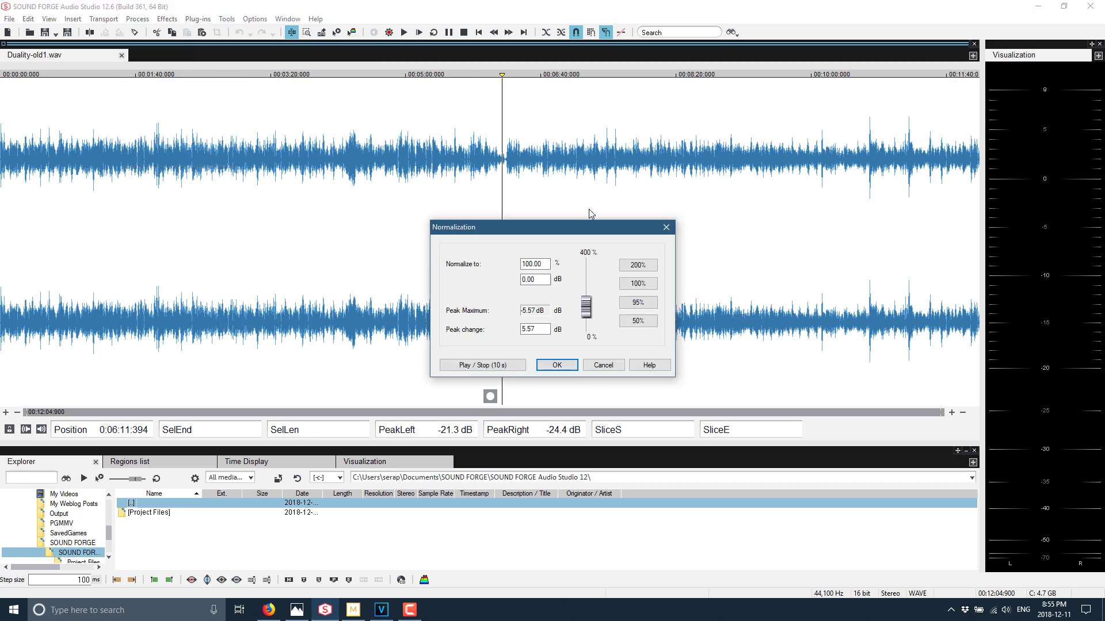
left_click(556, 365)
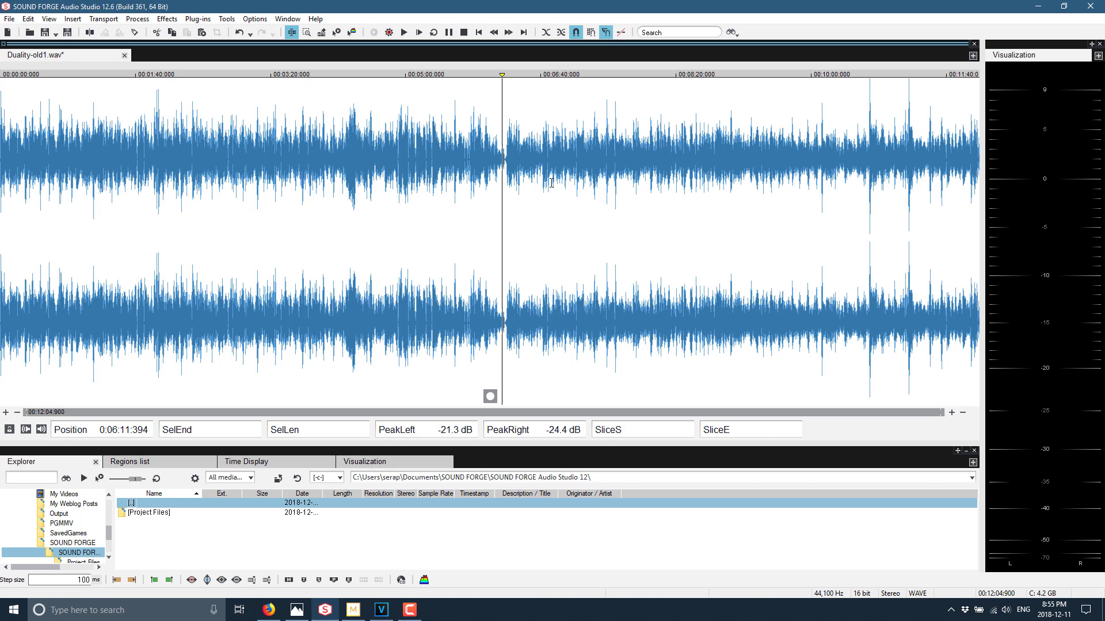
Browse the Plug-ins, Effects and Tools menus, including Audio Restoration, ending on Plug-ins.
left_click(207, 21)
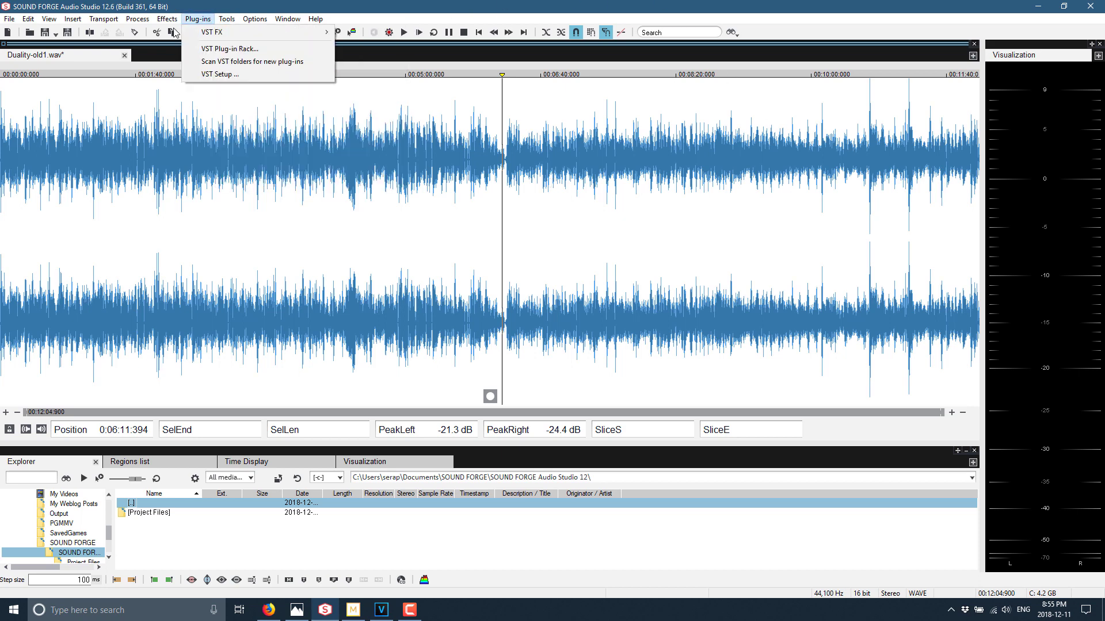
mouse_move(169, 21)
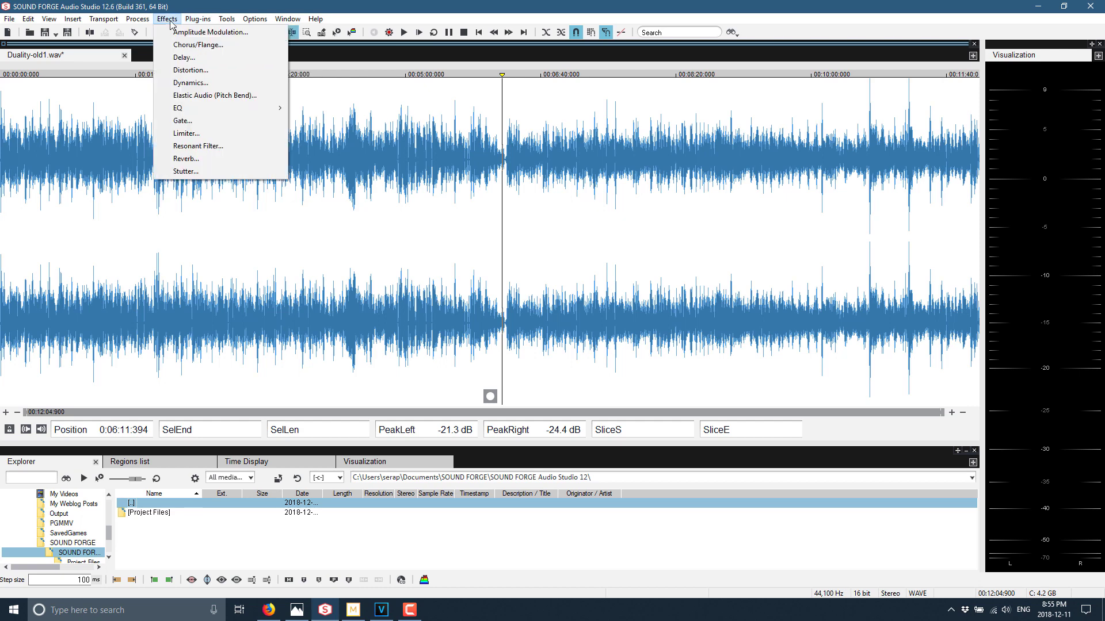
mouse_move(229, 22)
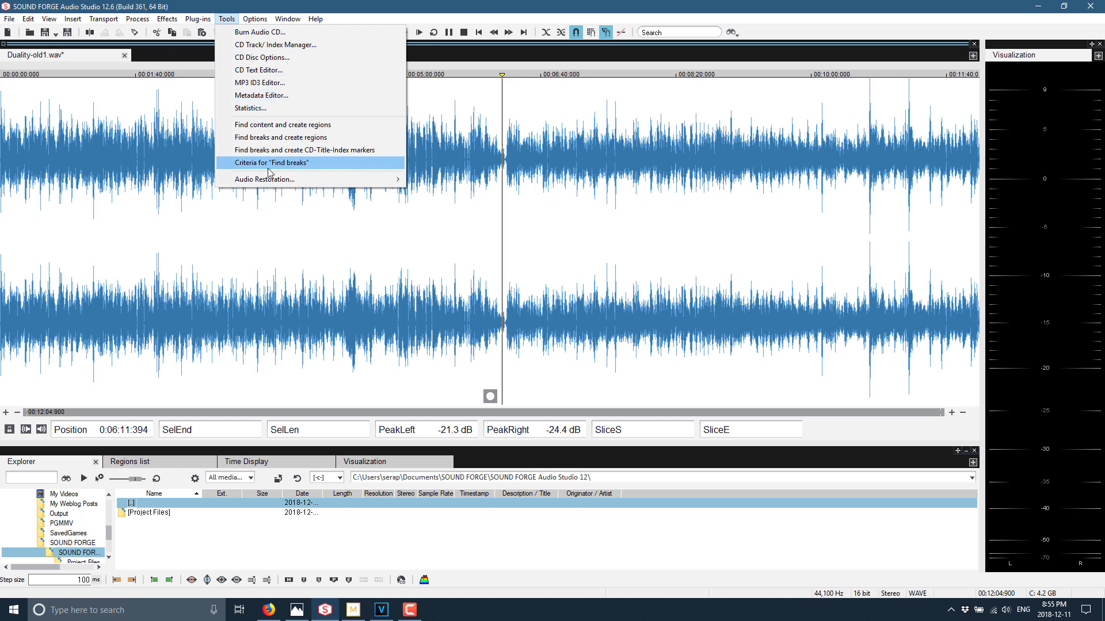
mouse_move(272, 180)
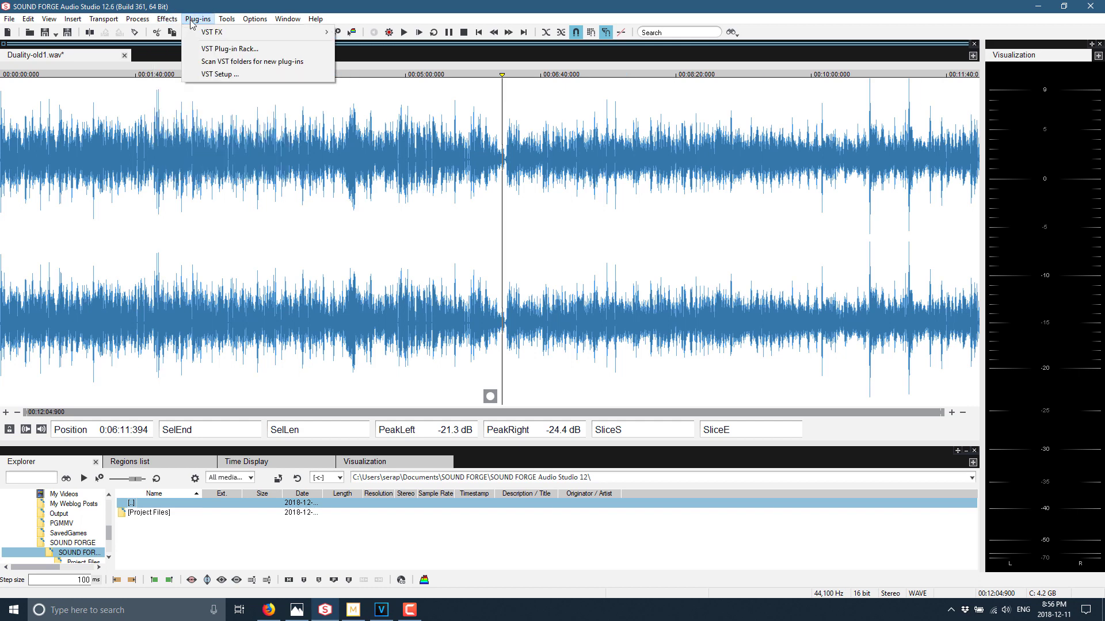
Open the Distortion VST plug-in, move it aside, and start previewing the audio.
mouse_move(322, 34)
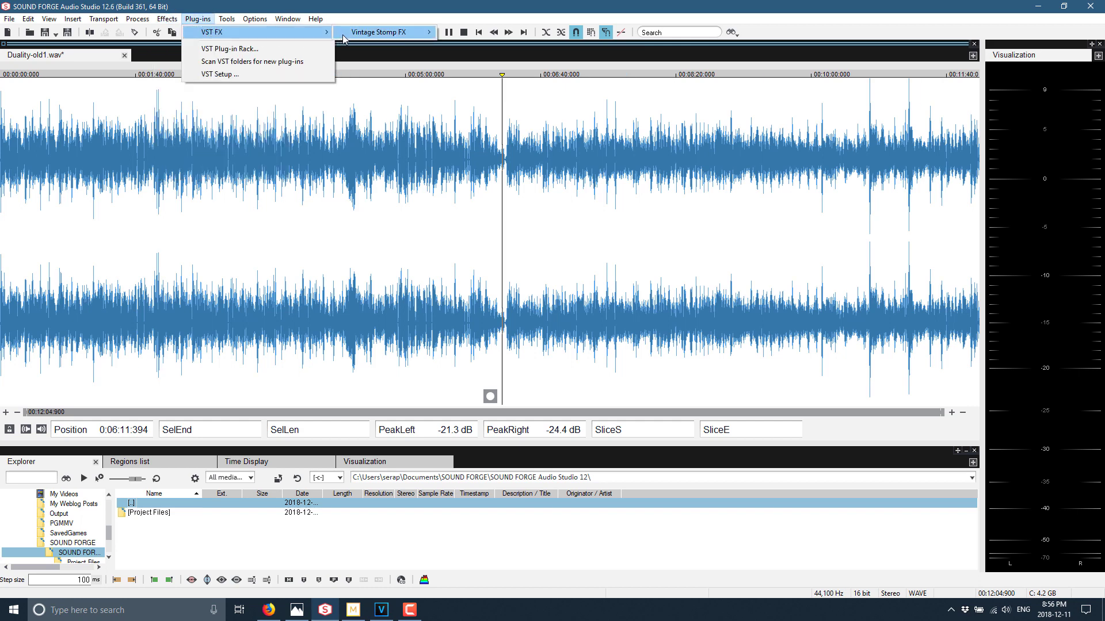
mouse_move(363, 36)
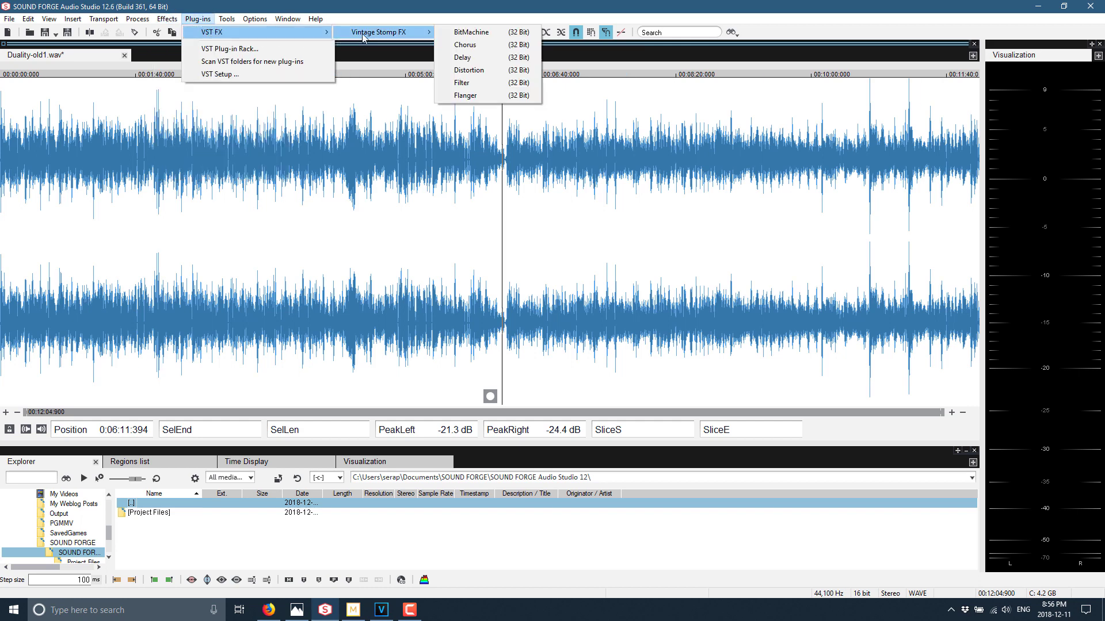
left_click(471, 70)
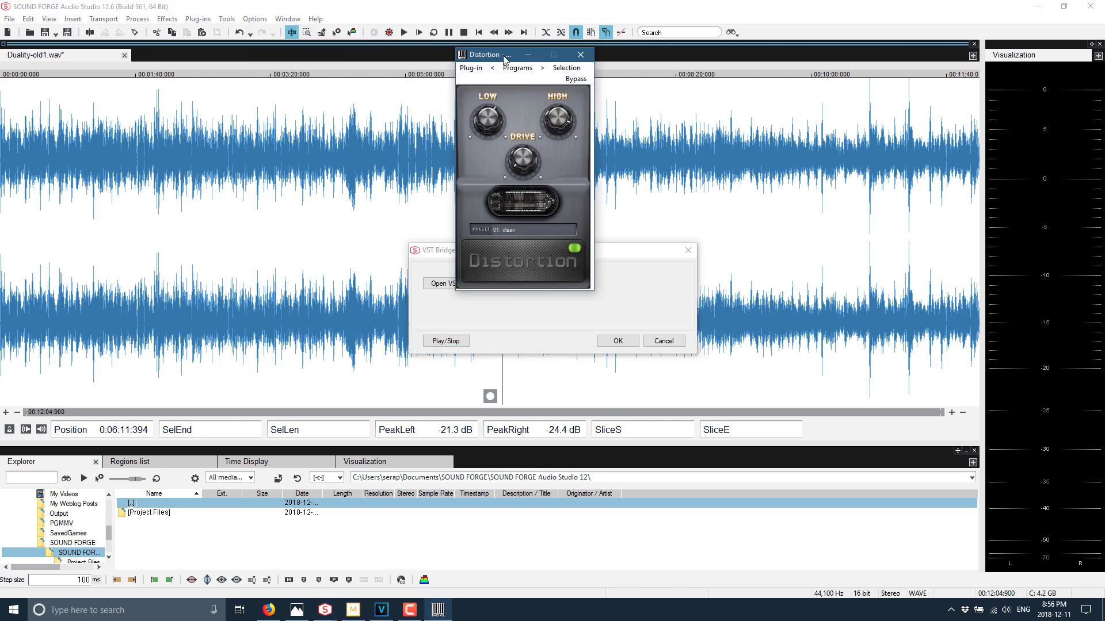
left_click_drag(498, 55, 804, 138)
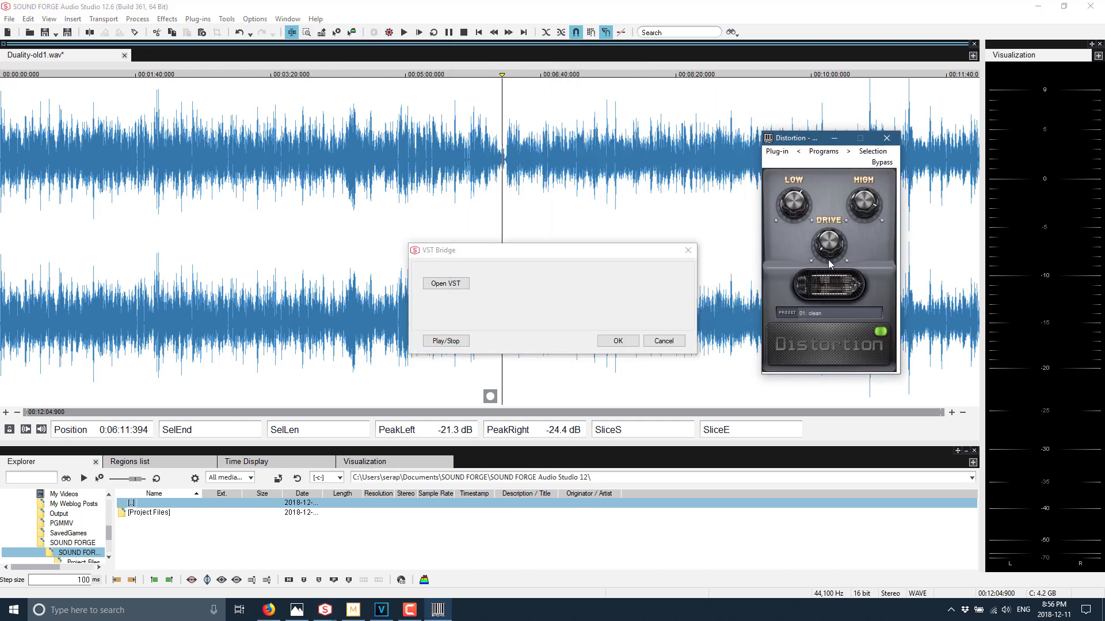
left_click(444, 342)
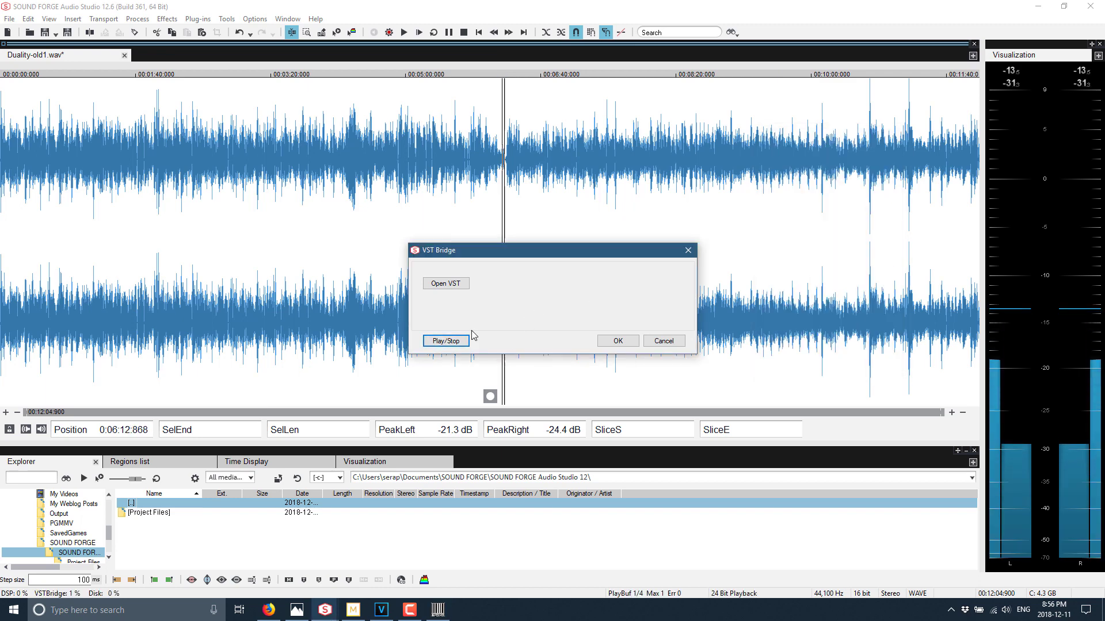
Turn up the Distortion DRIVE knob, then close the plug-in and cancel without applying.
left_click(446, 283)
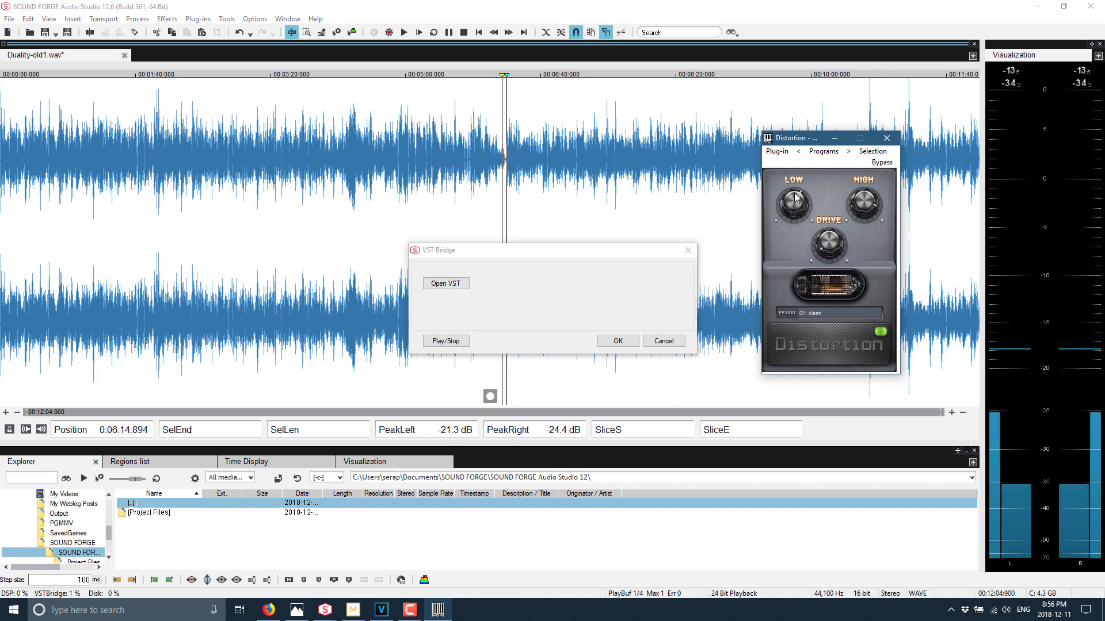
left_click_drag(829, 246, 816, 252)
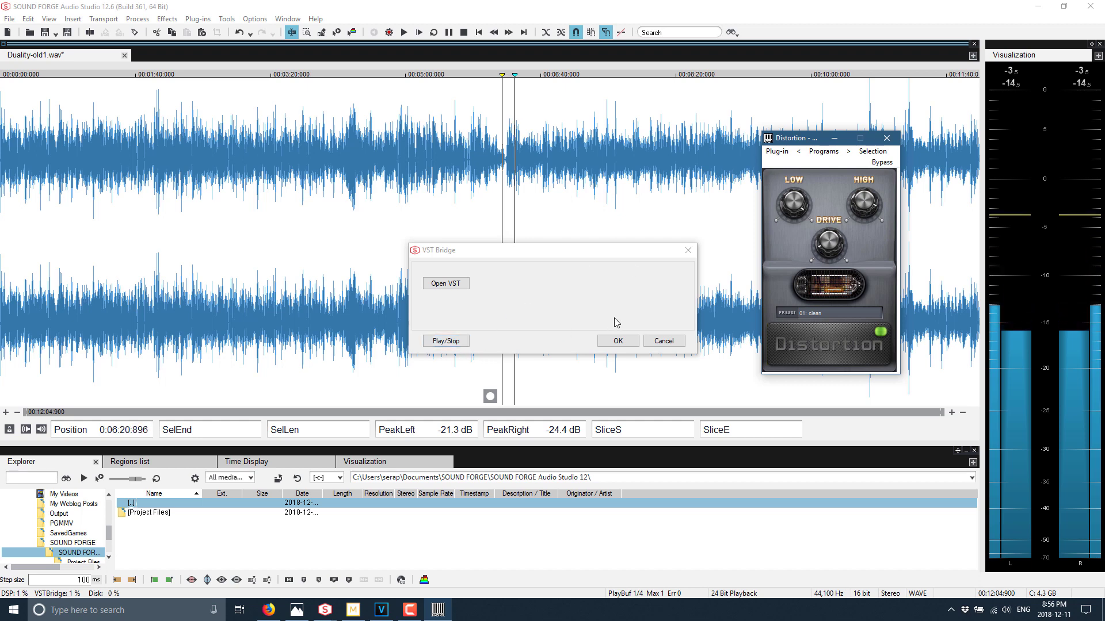
left_click(662, 341)
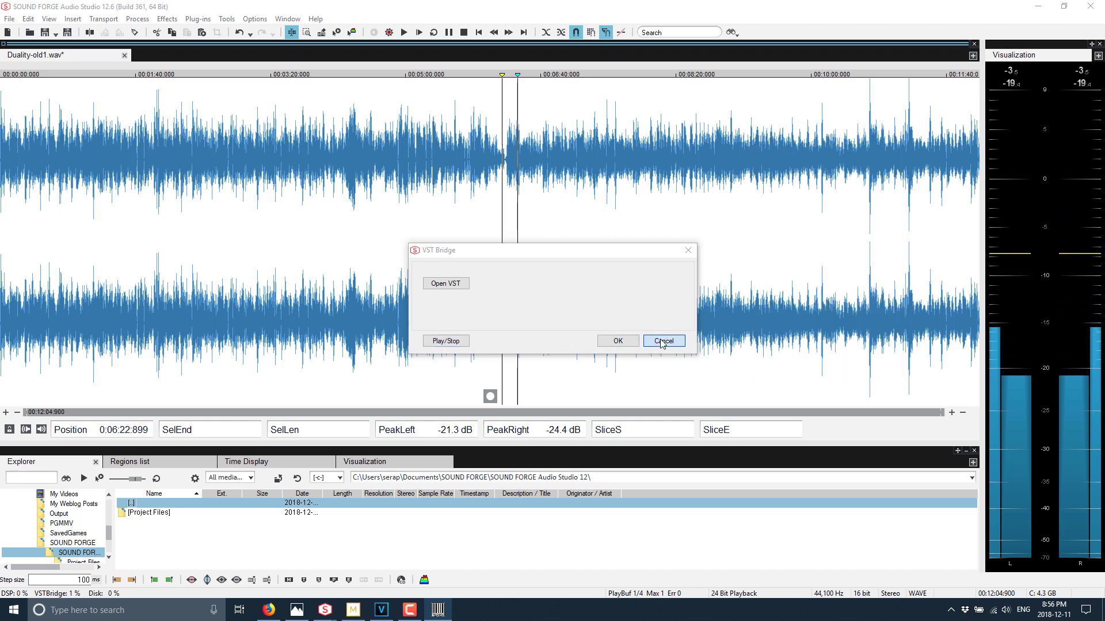
left_click(662, 341)
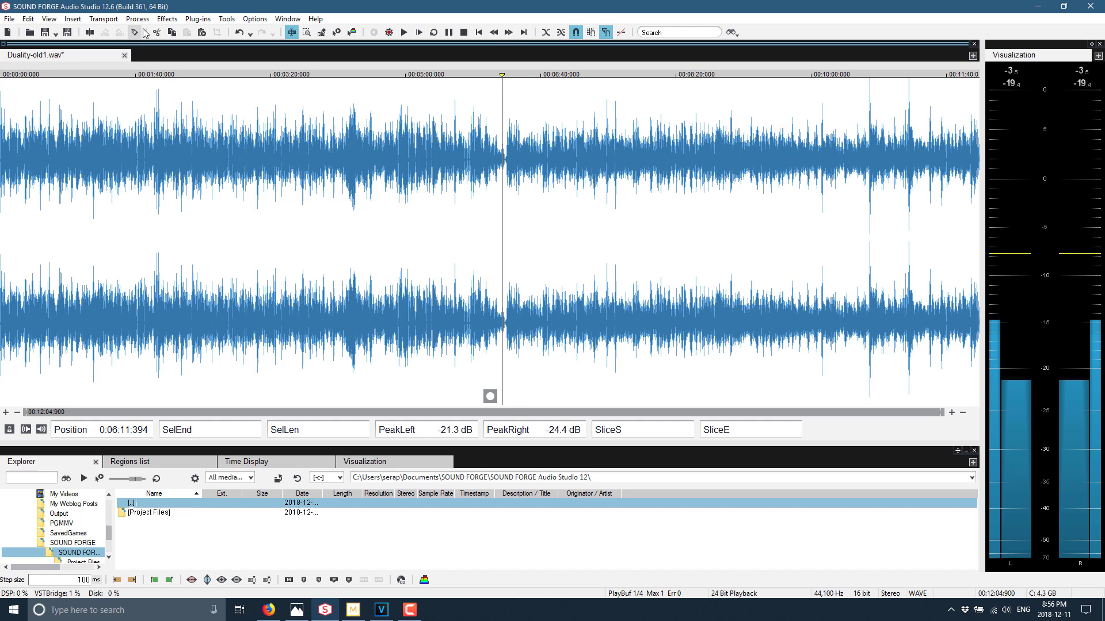
Select the left channel from 4:27.897 to 6:03.301 and bring up its editing menu.
left_click(491, 160)
left_click_drag(491, 159, 362, 161)
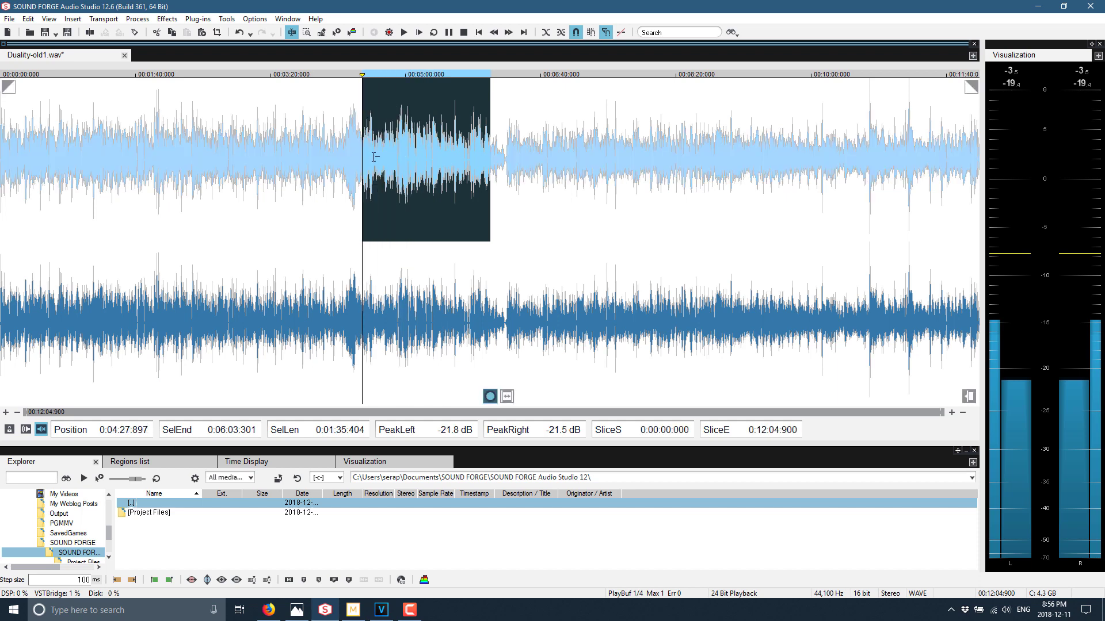
right_click(374, 159)
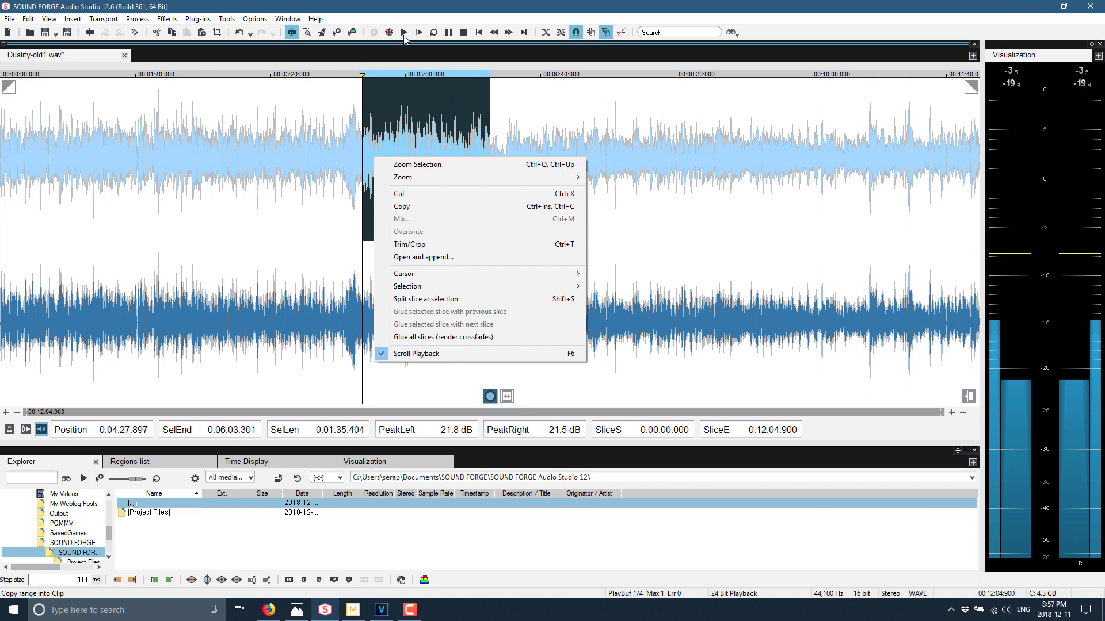
Review the Save As formats, keep Wave file (*.wav), and cancel without saving.
left_click(8, 19)
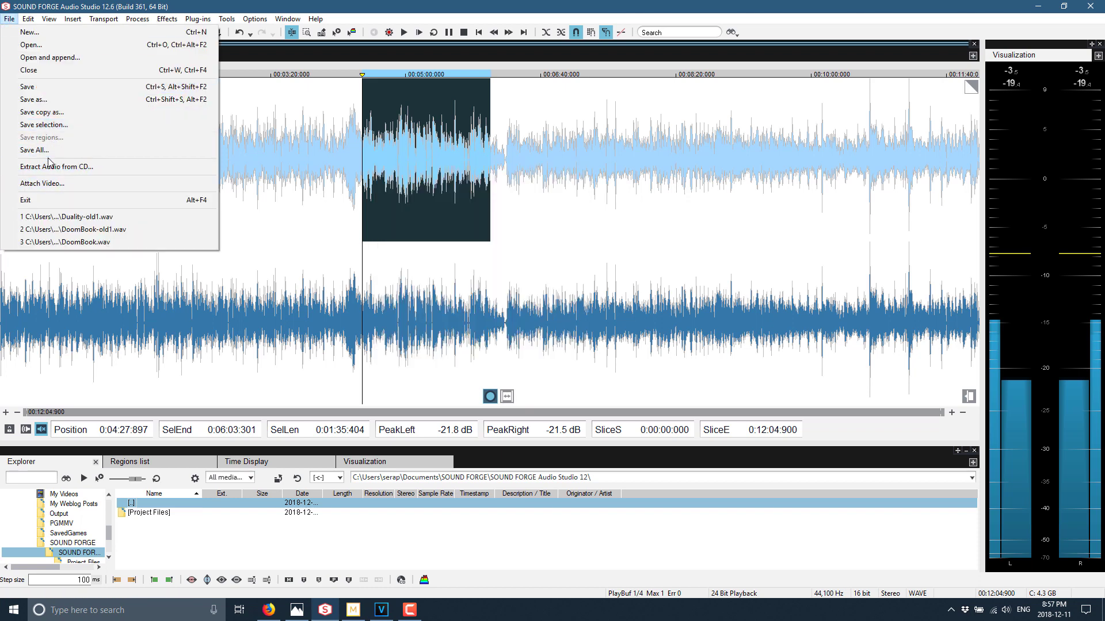
left_click(48, 101)
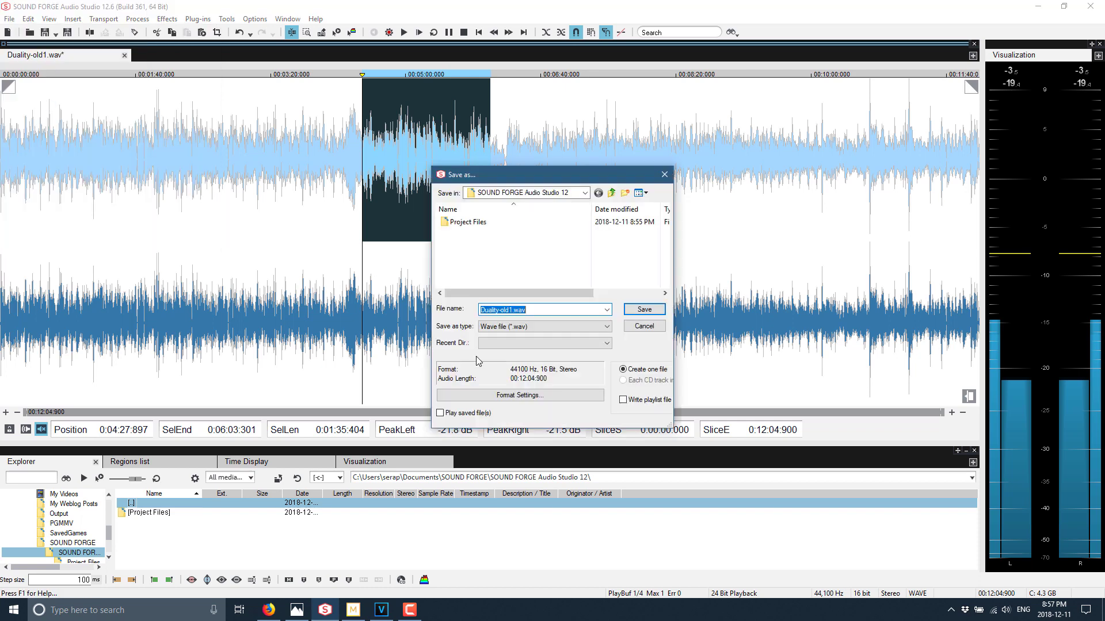
left_click(605, 328)
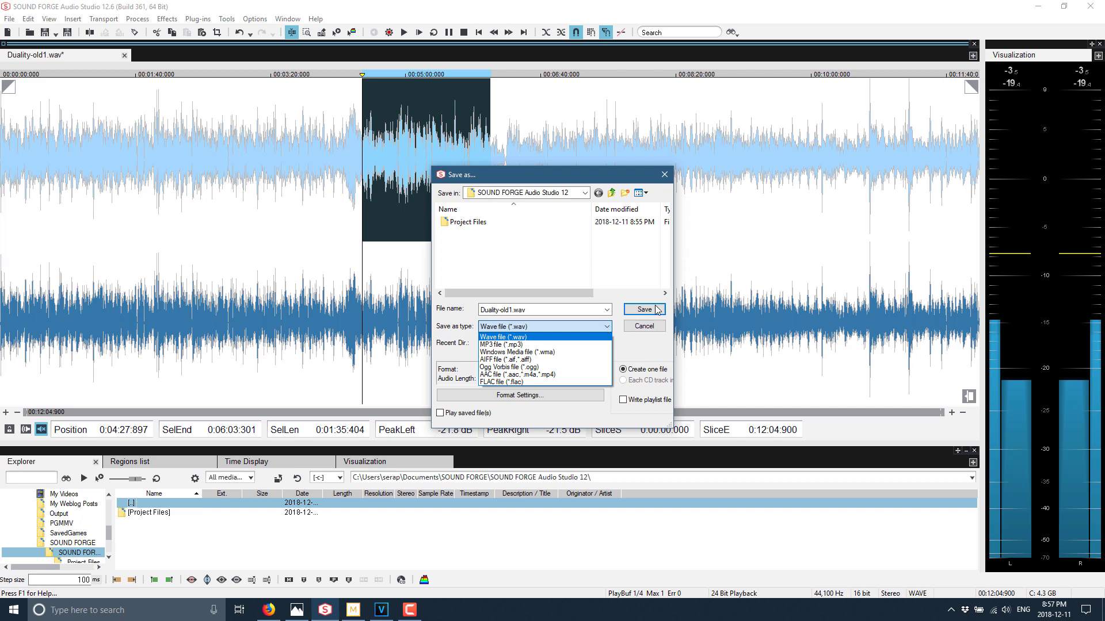
left_click(644, 326)
left_click(643, 326)
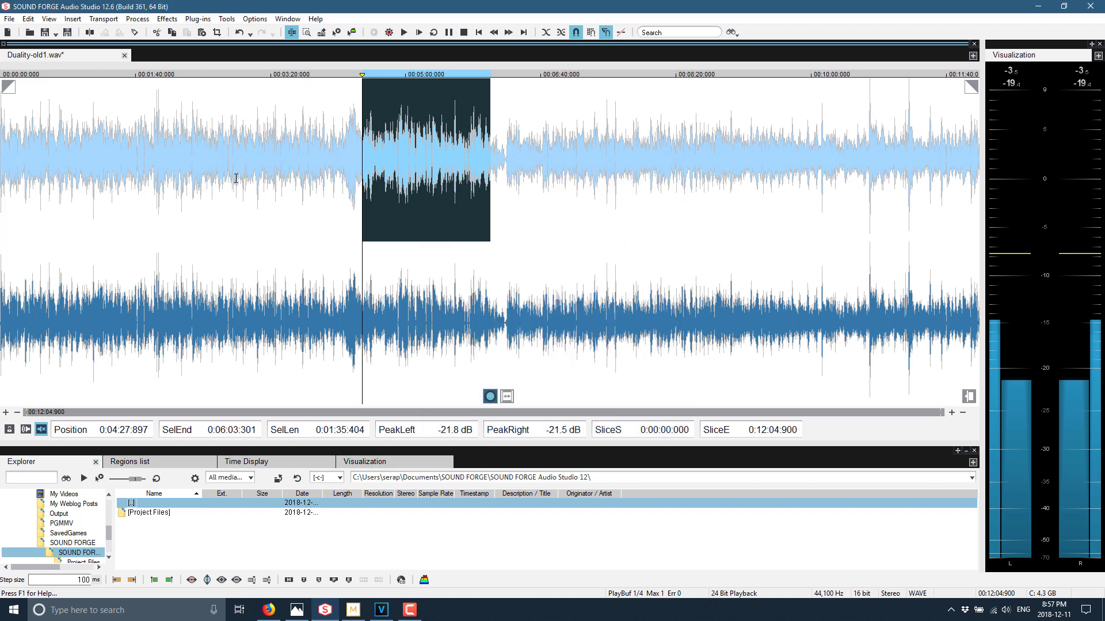
left_click(9, 18)
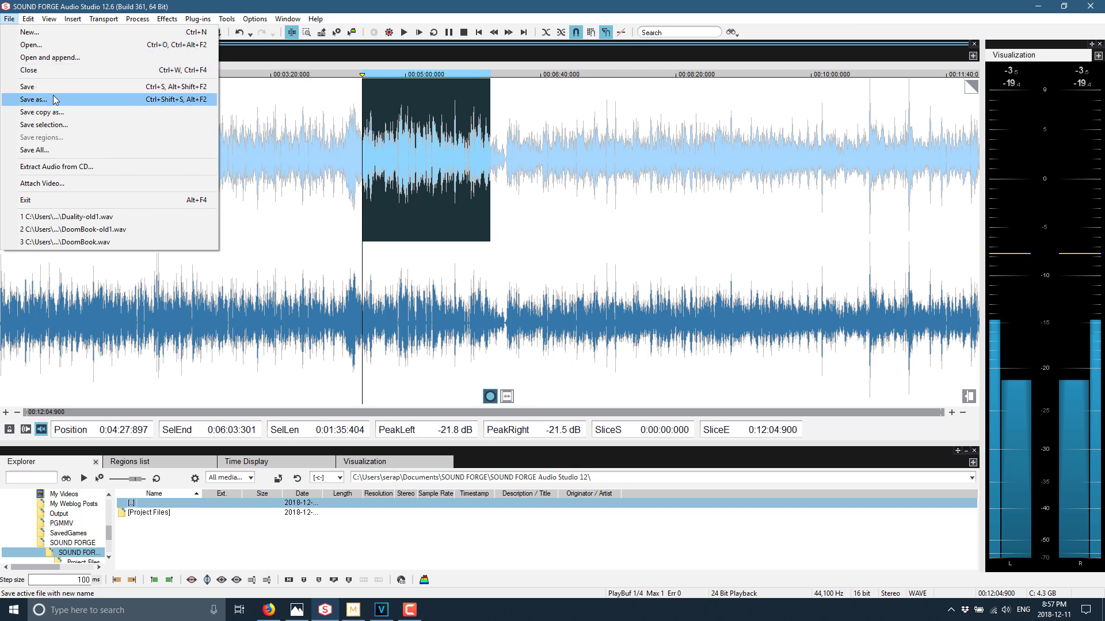
left_click(45, 48)
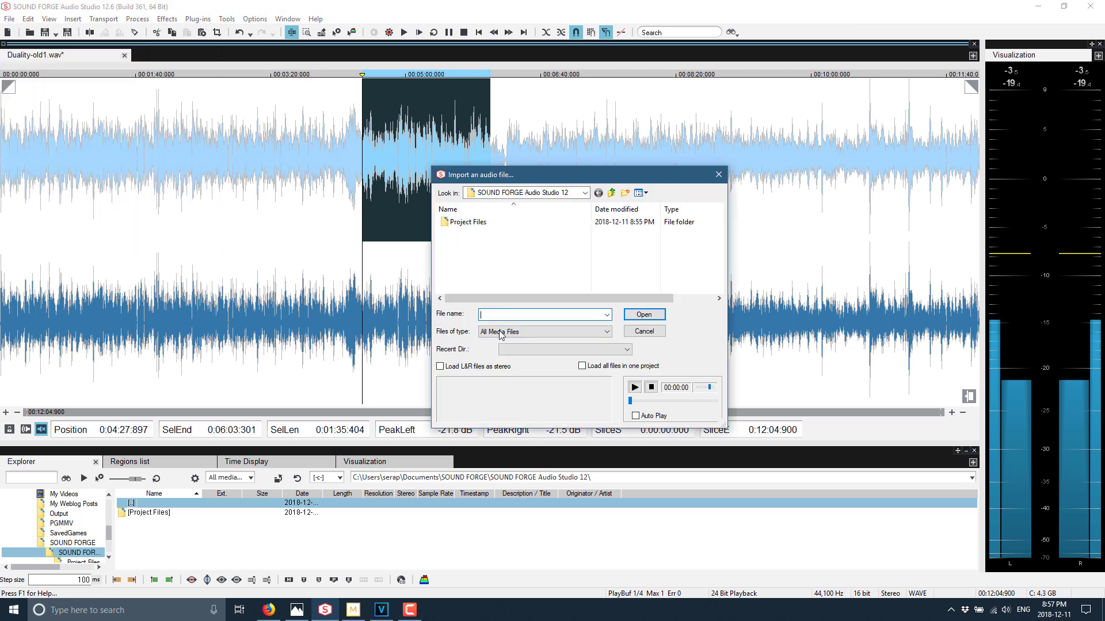
left_click(596, 334)
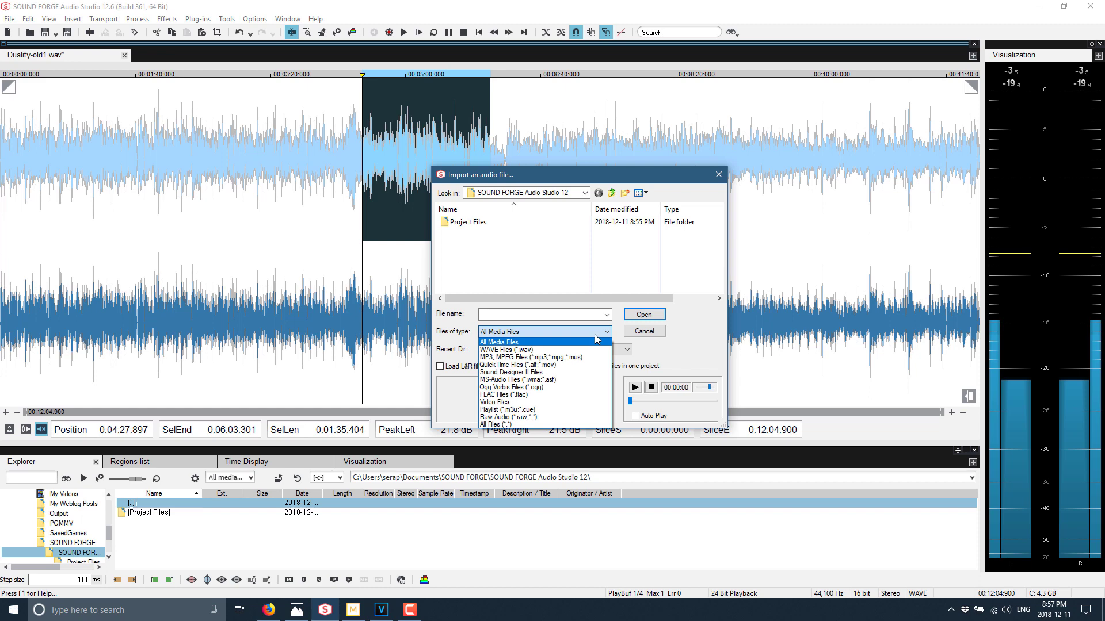
left_click(652, 334)
left_click(651, 332)
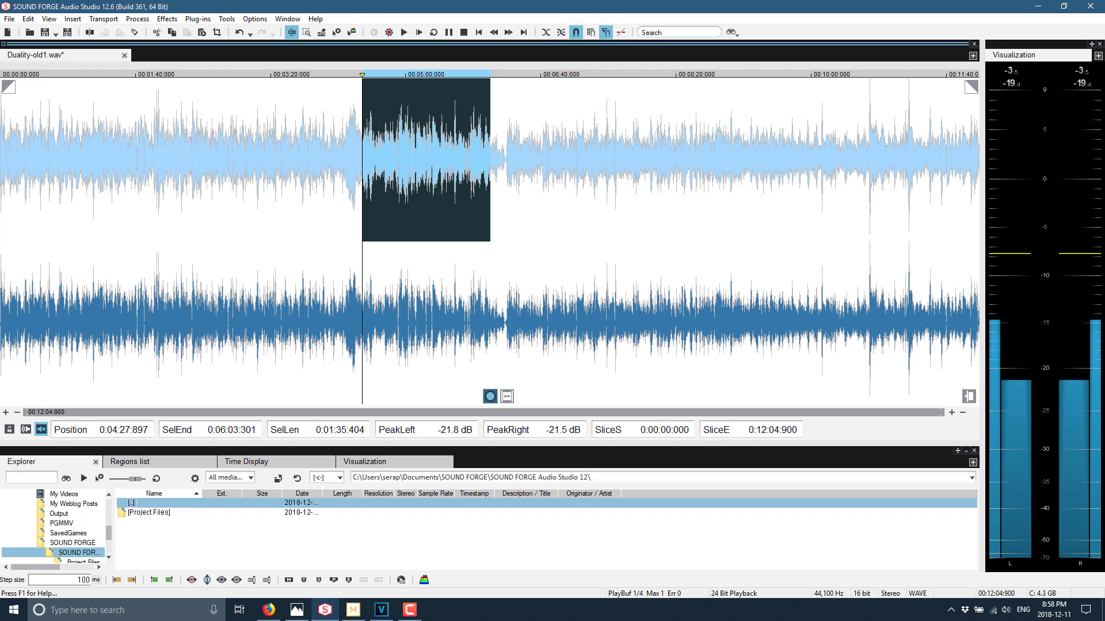
In the Welcome project, lower the Music clip's gain to -6.5 dB and keep it at the timeline start.
left_click(353, 610)
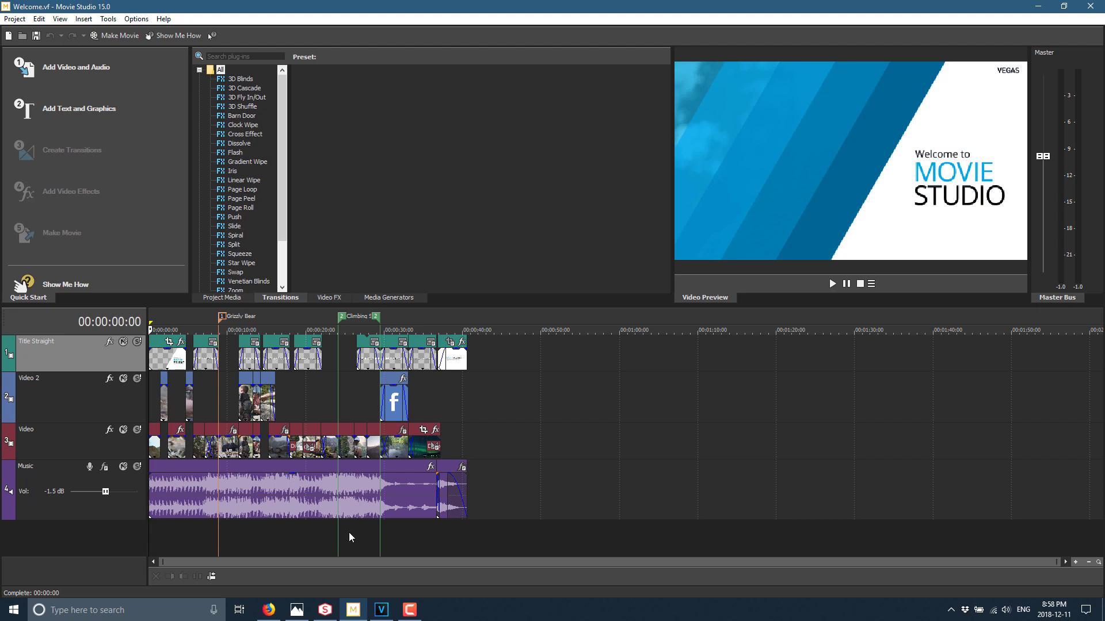
left_click(327, 489)
left_click_drag(327, 489, 345, 489)
double_click(325, 478)
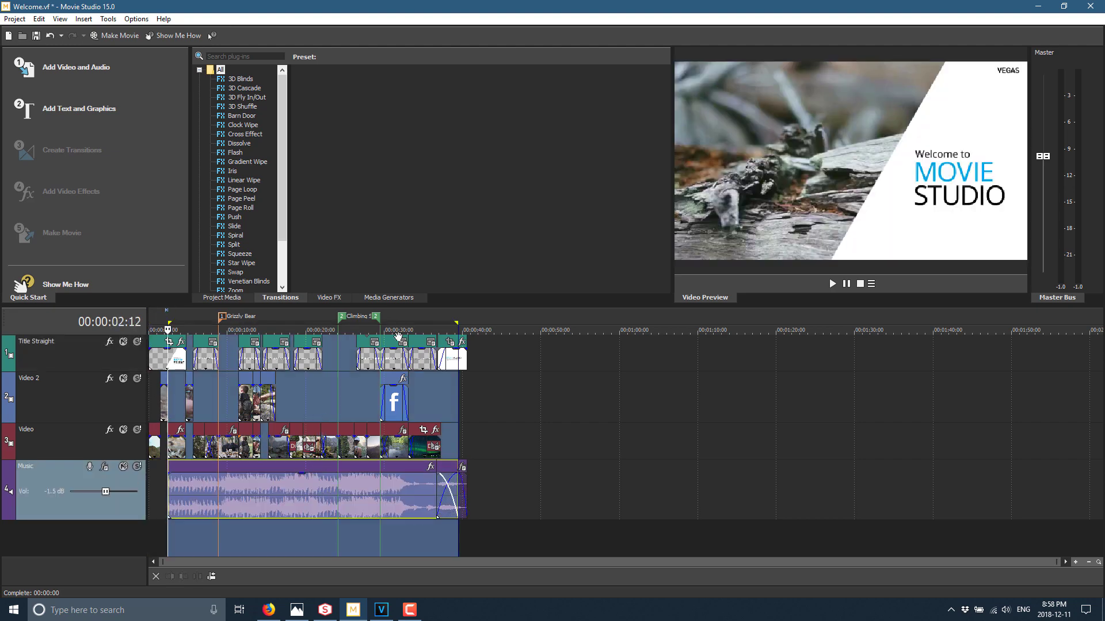
mouse_move(367, 477)
left_mouse_down()
mouse_move(338, 466)
mouse_move(342, 507)
mouse_move(344, 473)
left_mouse_up()
mouse_move(192, 467)
left_mouse_down()
mouse_move(156, 486)
mouse_move(284, 489)
mouse_move(185, 489)
left_mouse_up()
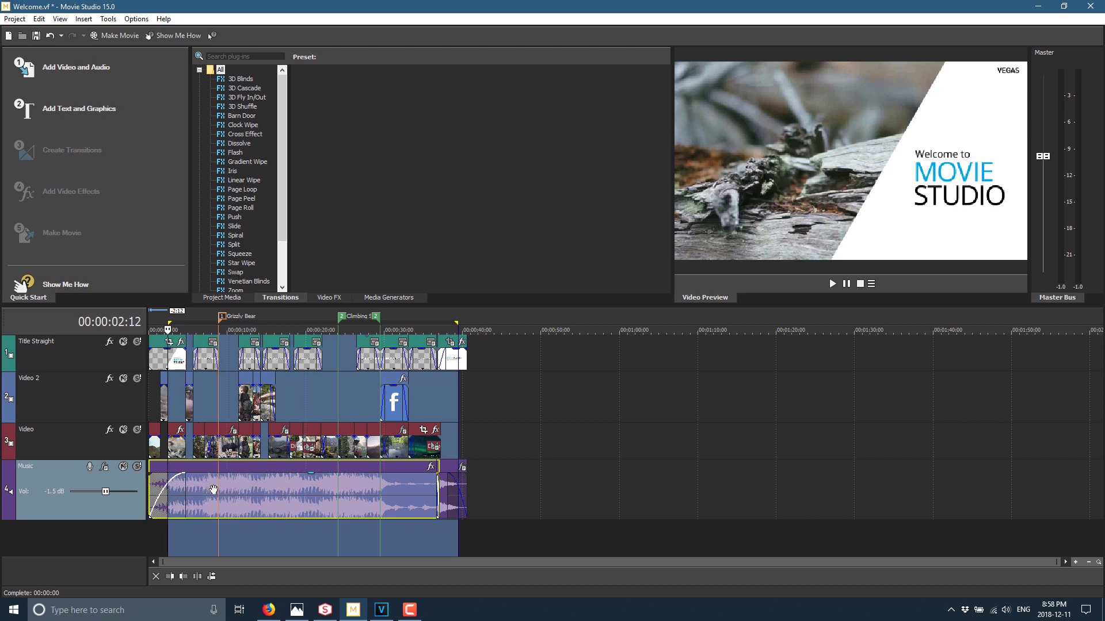
Show the Music track's Noise Gate, EQ and Compressor effects in a window beside the timeline.
left_click(104, 469)
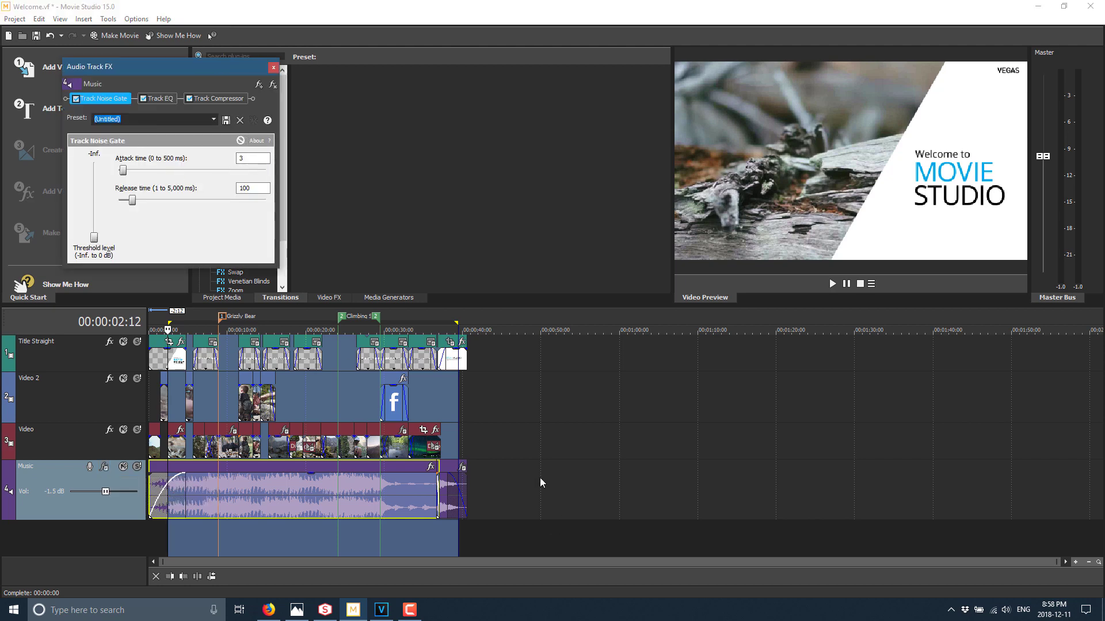
left_click_drag(213, 70, 747, 302)
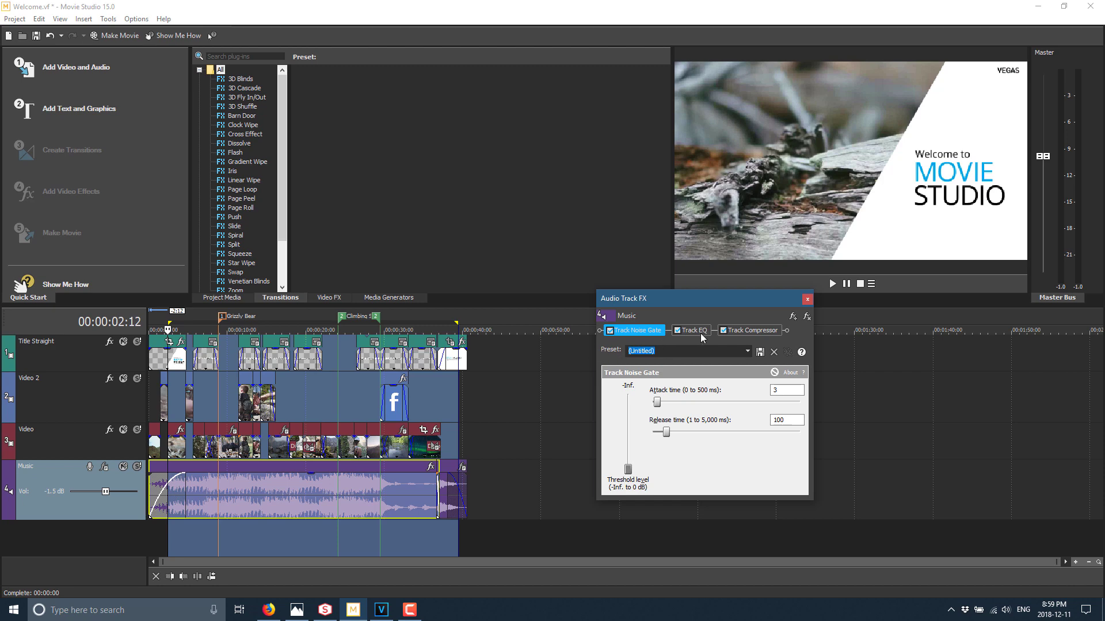
left_click(793, 317)
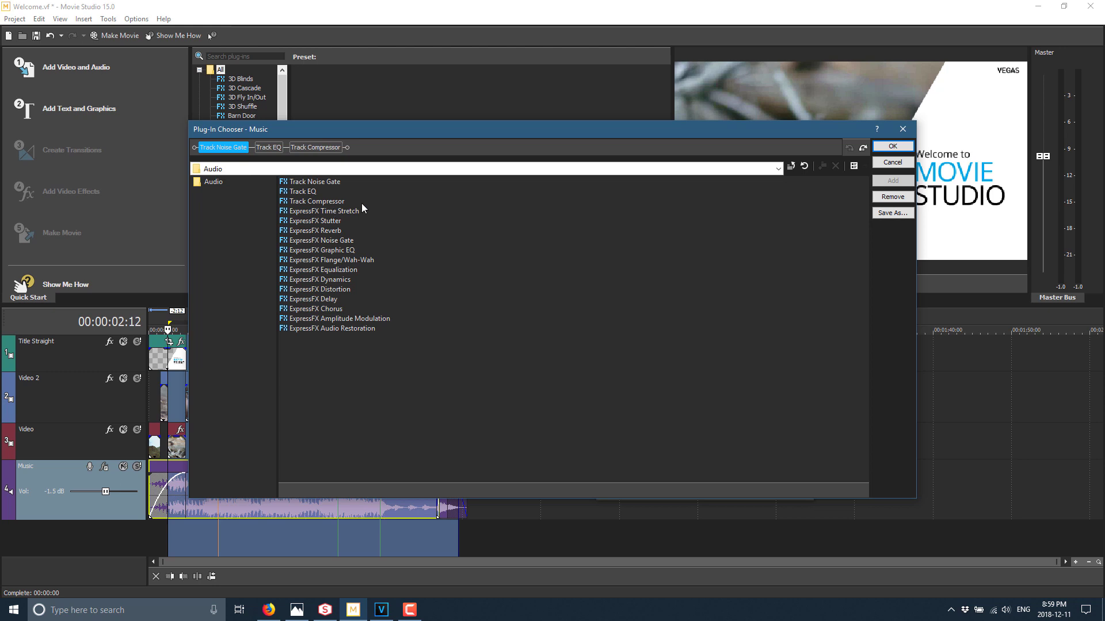
left_click(903, 129)
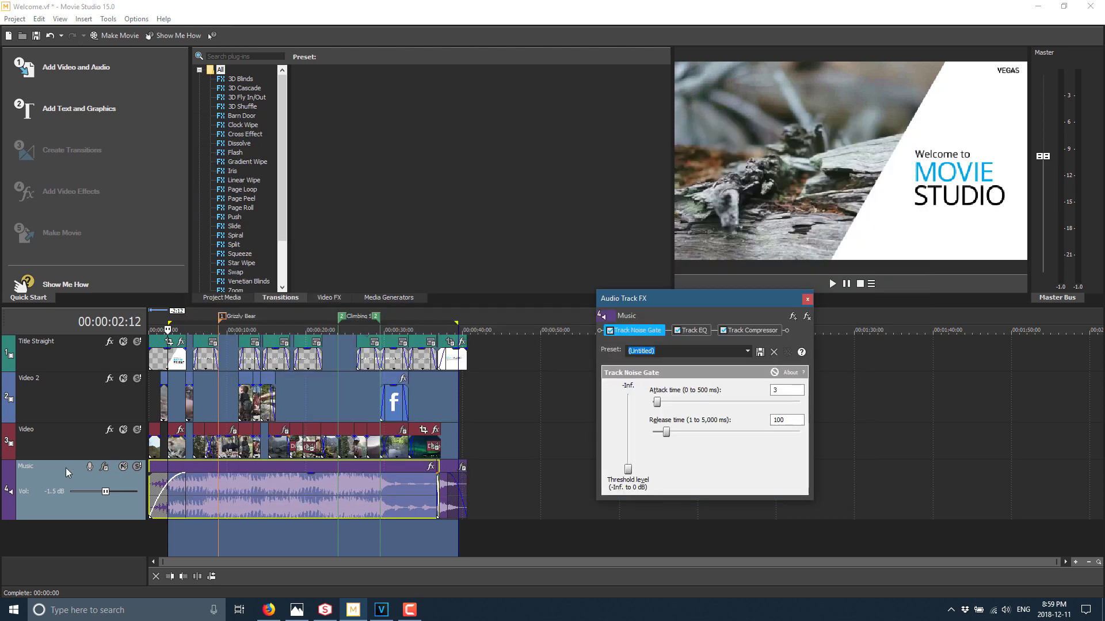
Select the Facebook clip on Video 2 and preview the Direct Upload title at 00:00:30:02.
left_click(54, 402)
left_click(69, 427)
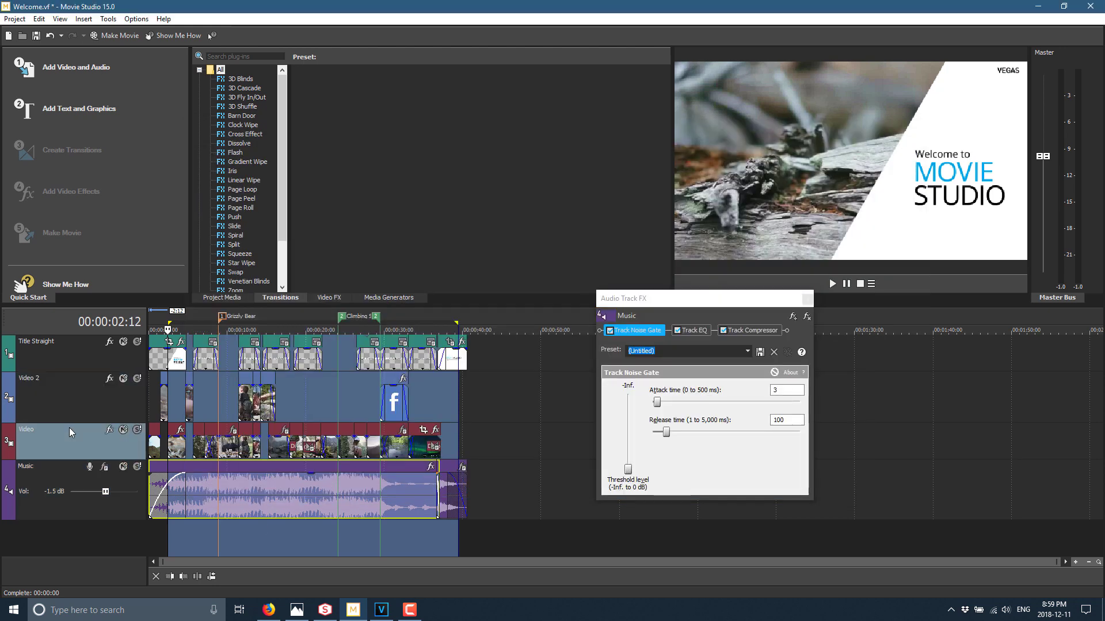
left_click(95, 395)
left_click(395, 402)
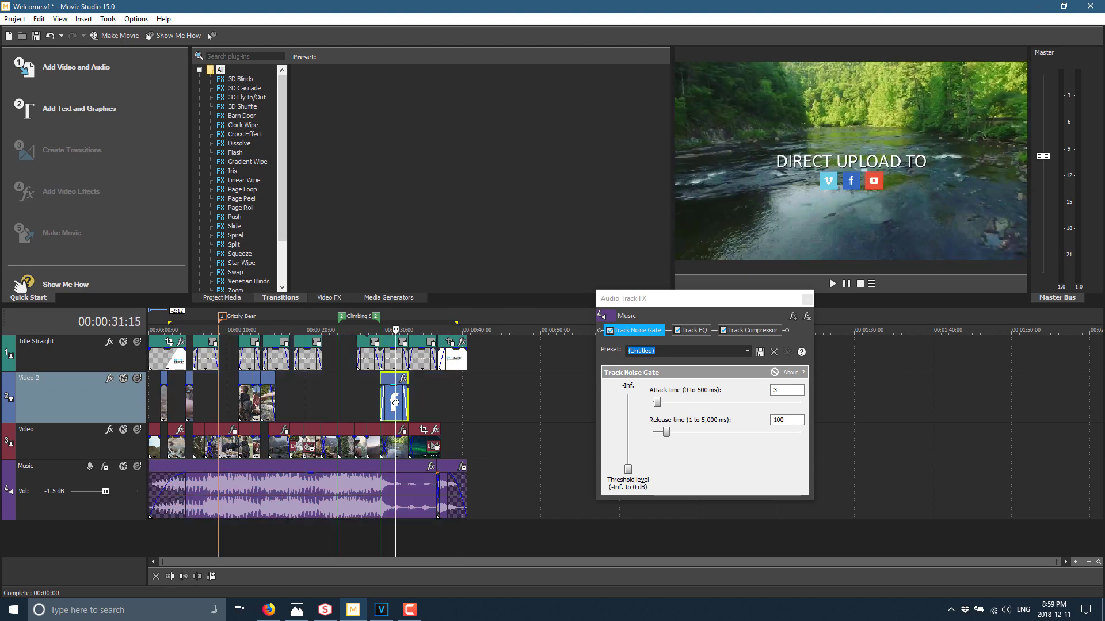
double_click(395, 402)
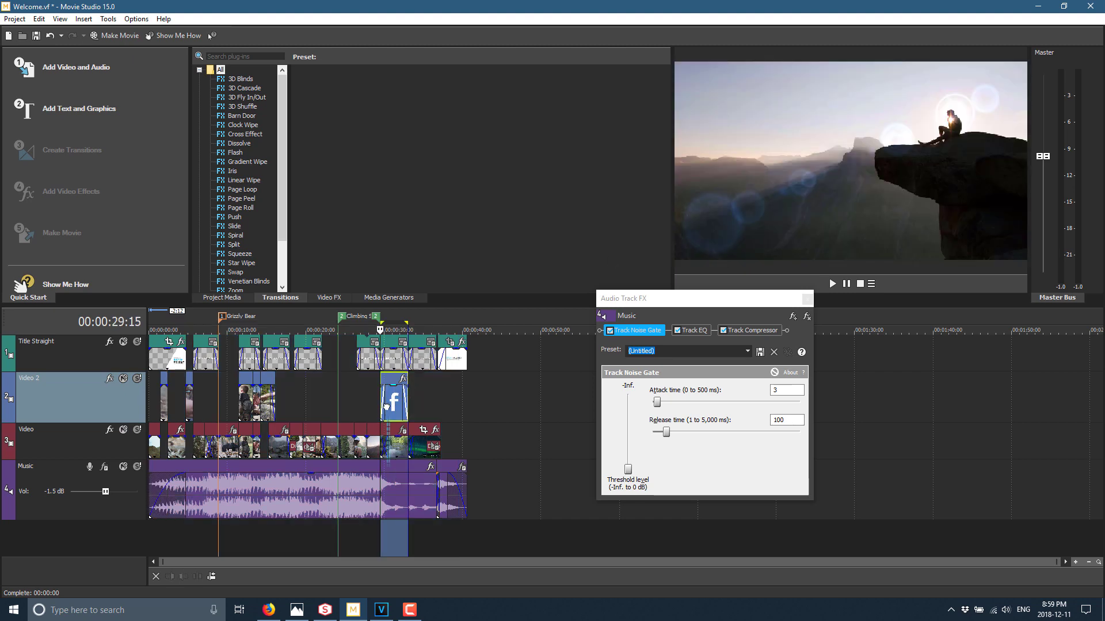
left_click(386, 406)
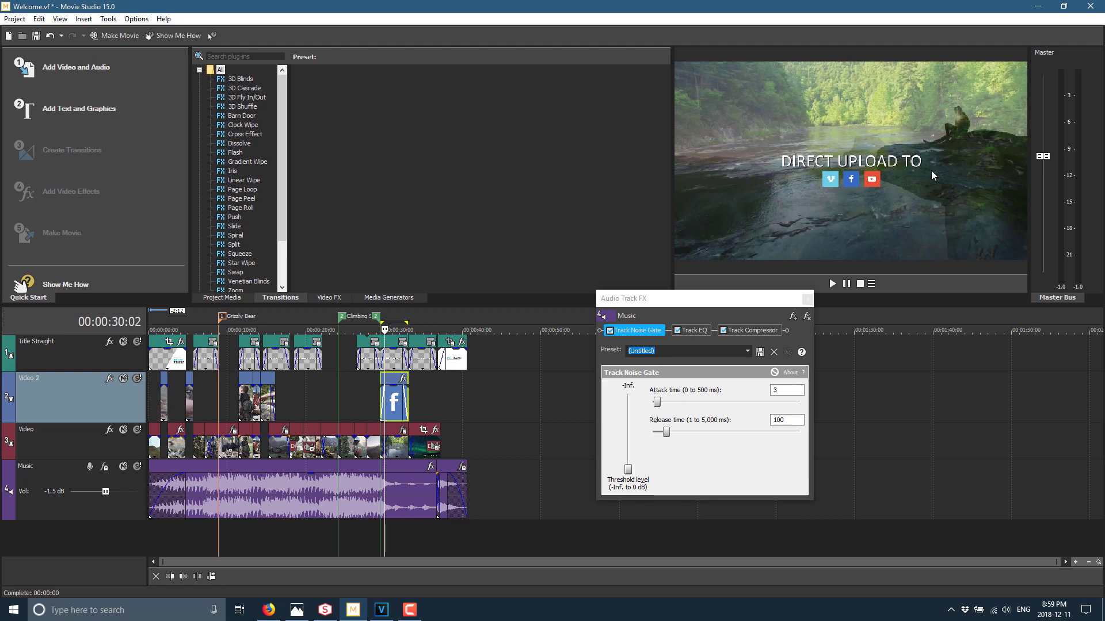
Open the Facebook clip's video effects, then close the plug-in chooser and FX window without adding anything.
left_click(406, 382)
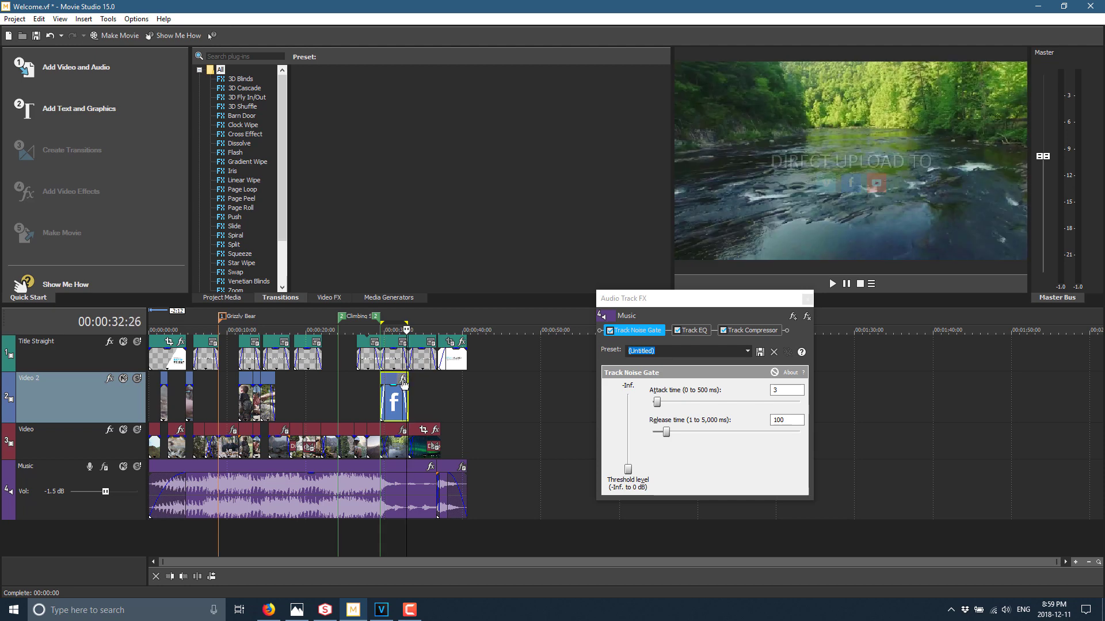
left_click(402, 381)
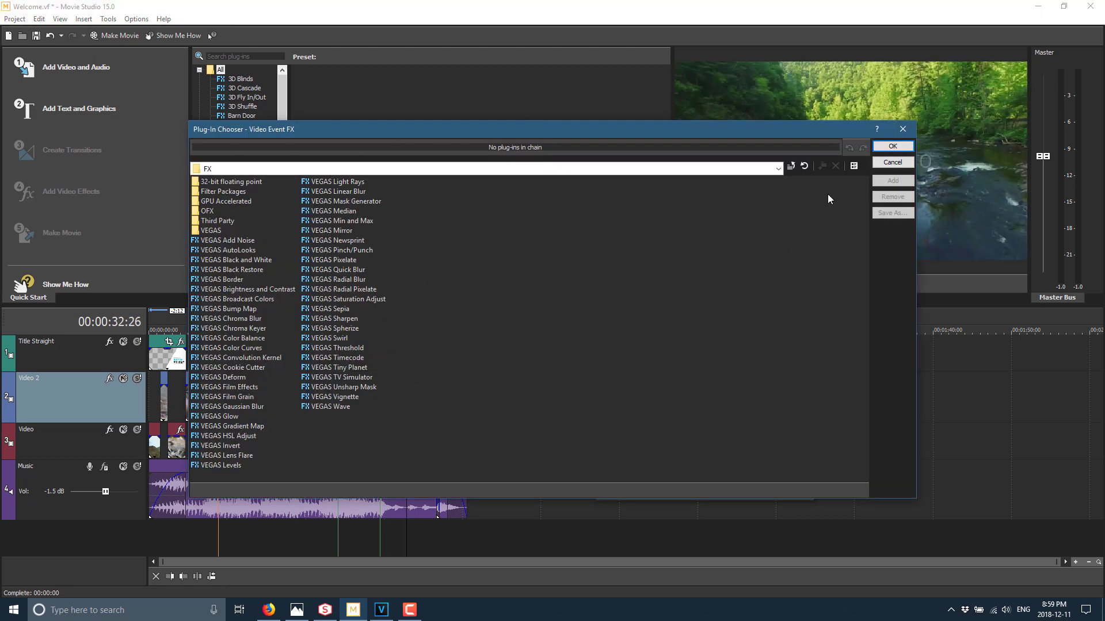
left_click(891, 163)
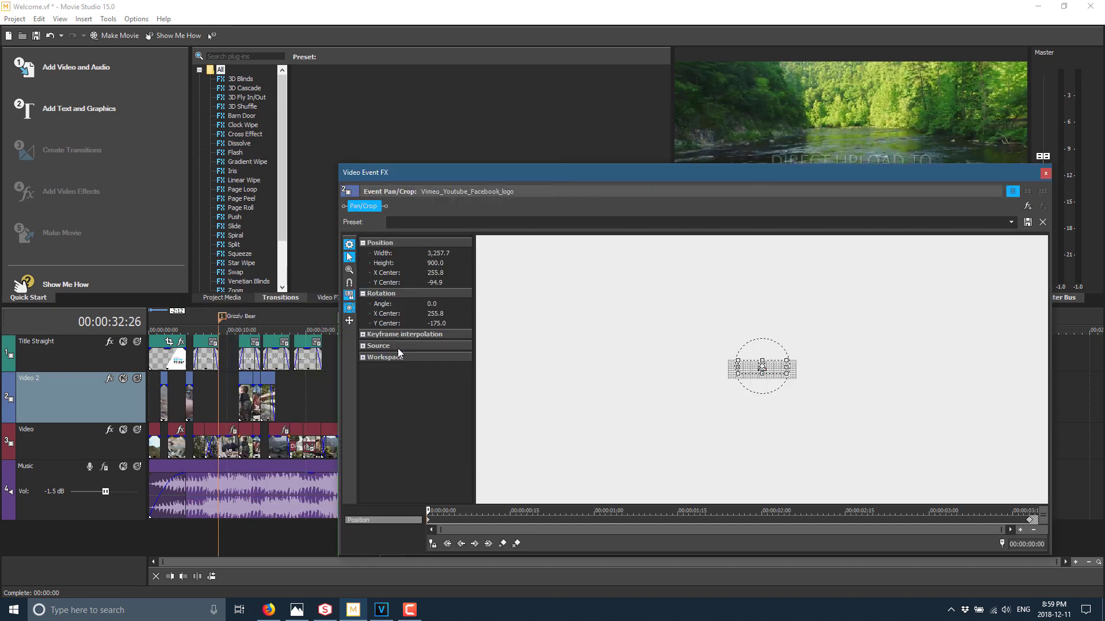
left_click_drag(578, 173, 357, 139)
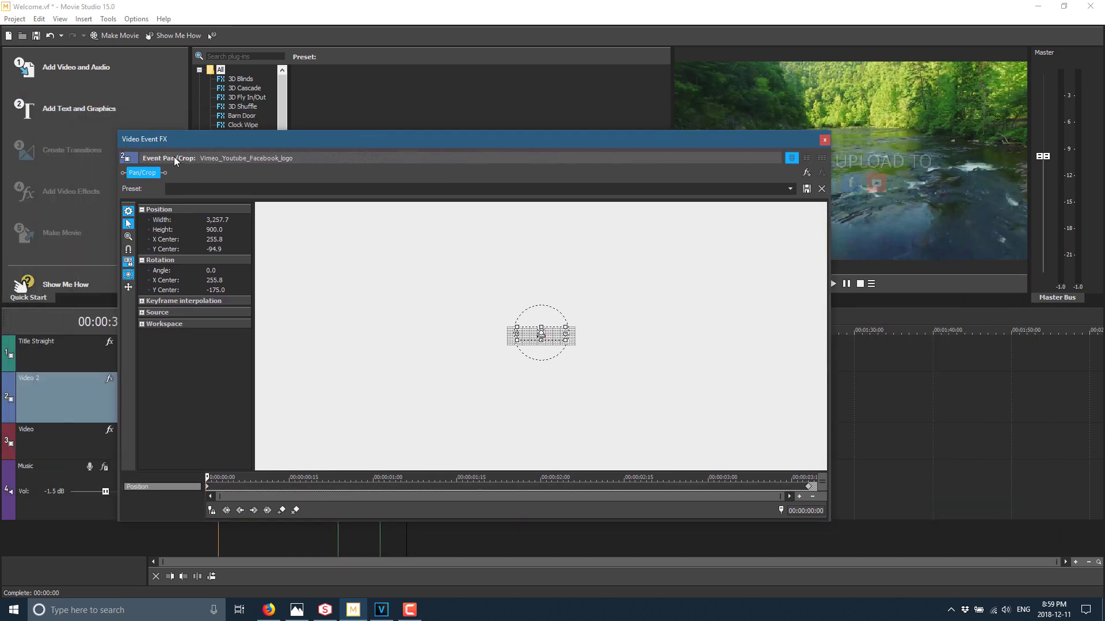
left_click(806, 173)
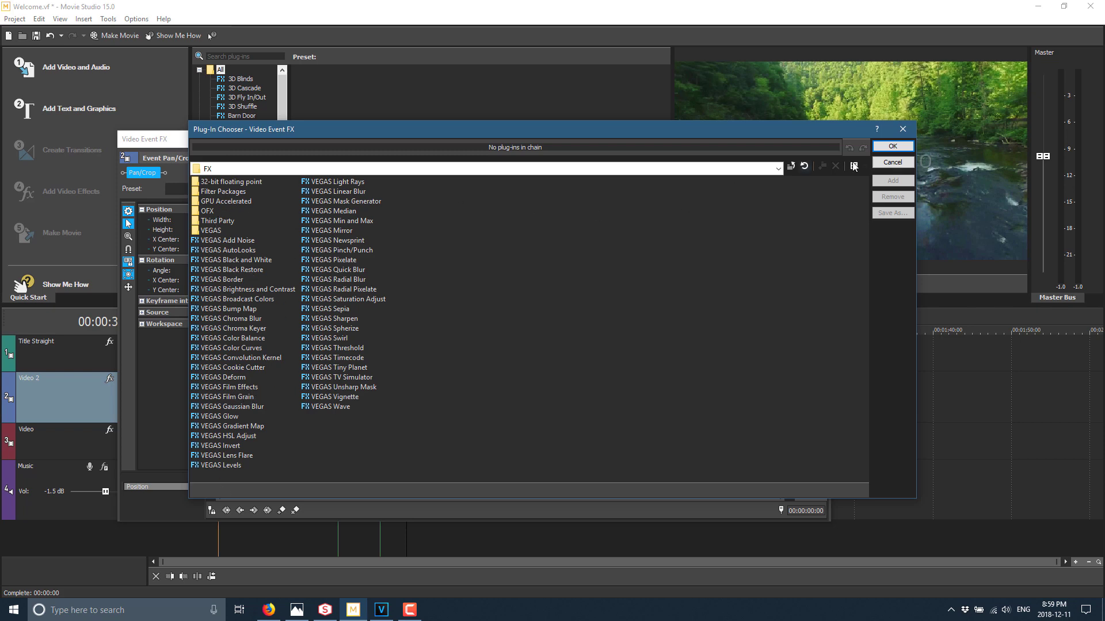
left_click(903, 128)
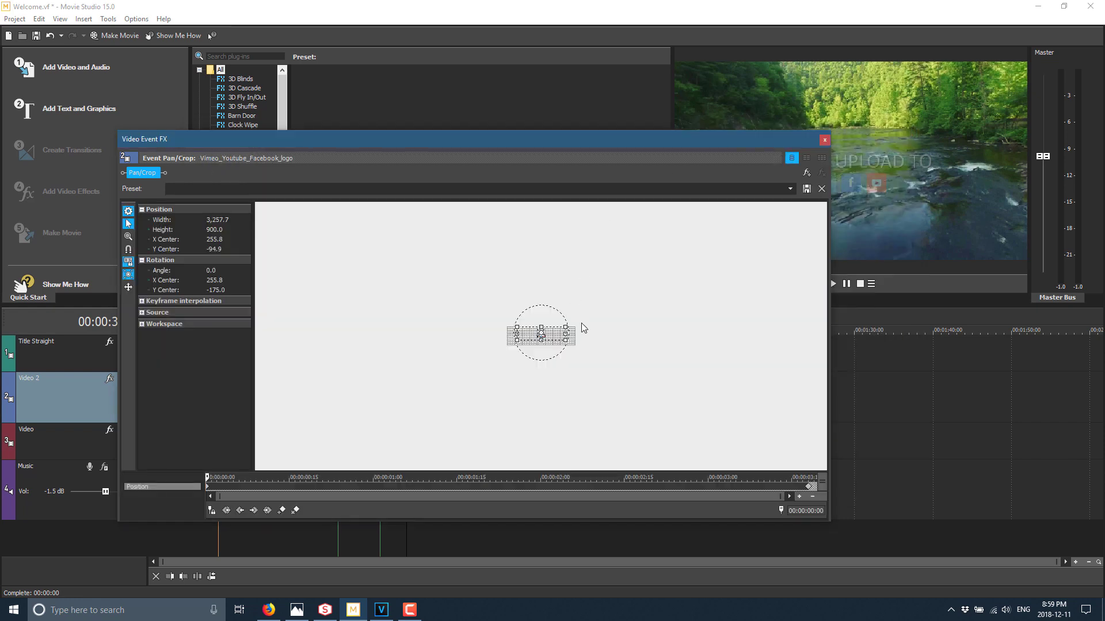
left_click(824, 139)
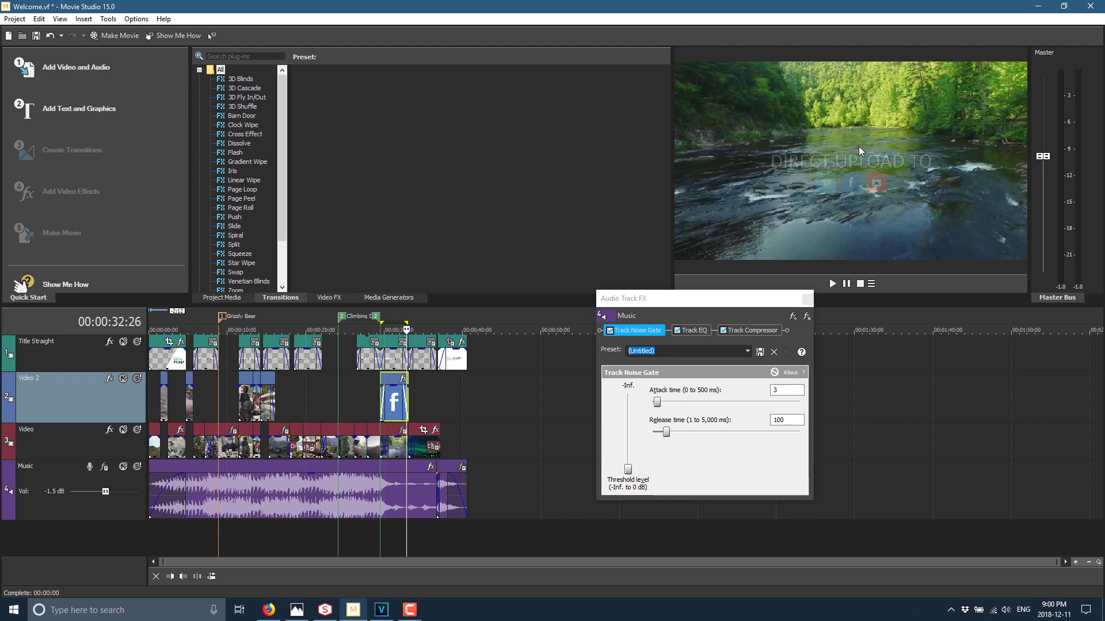
left_click(21, 19)
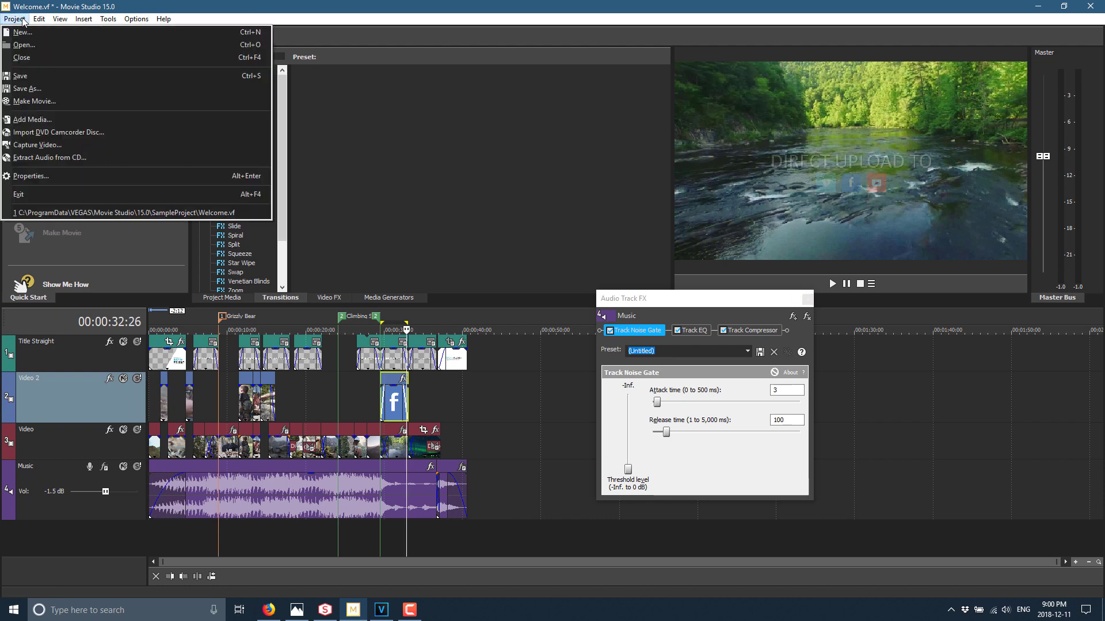
left_click(46, 101)
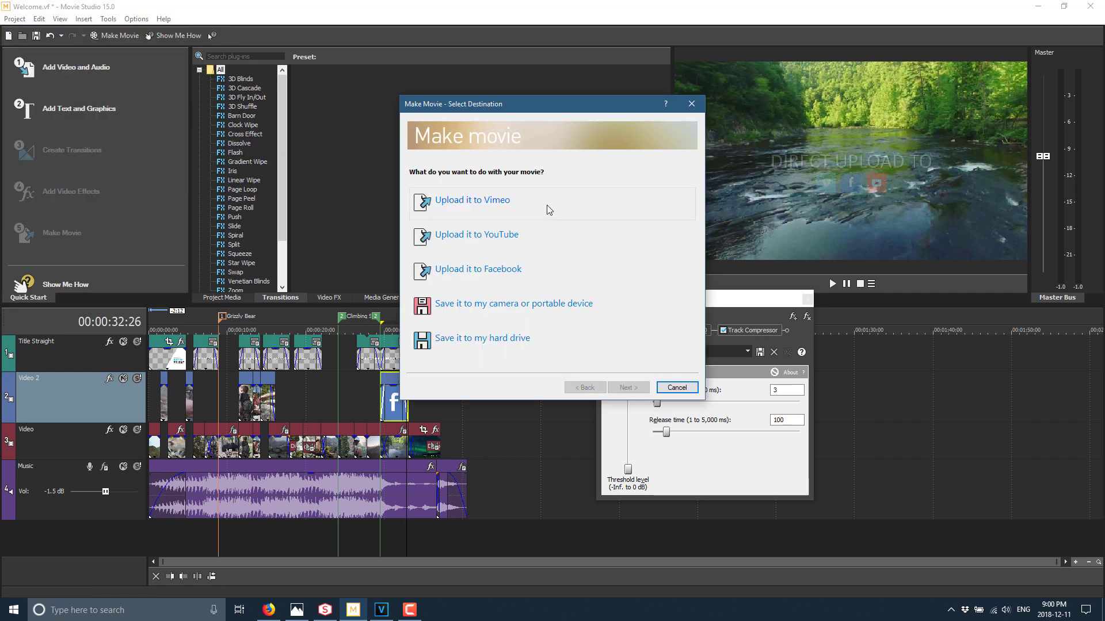
left_click(497, 344)
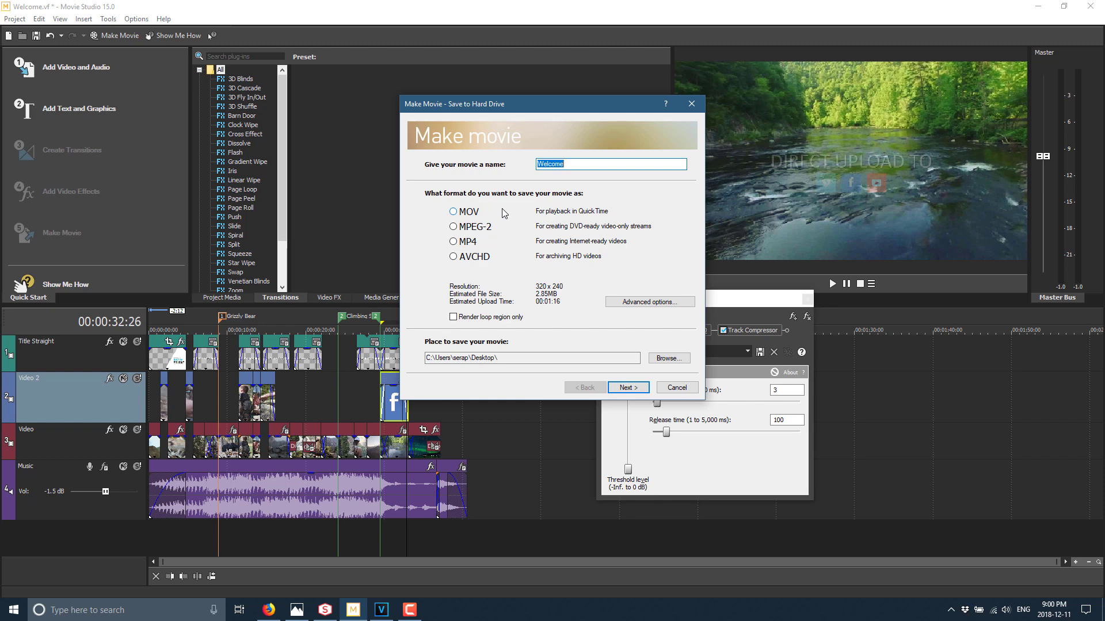
left_click(619, 302)
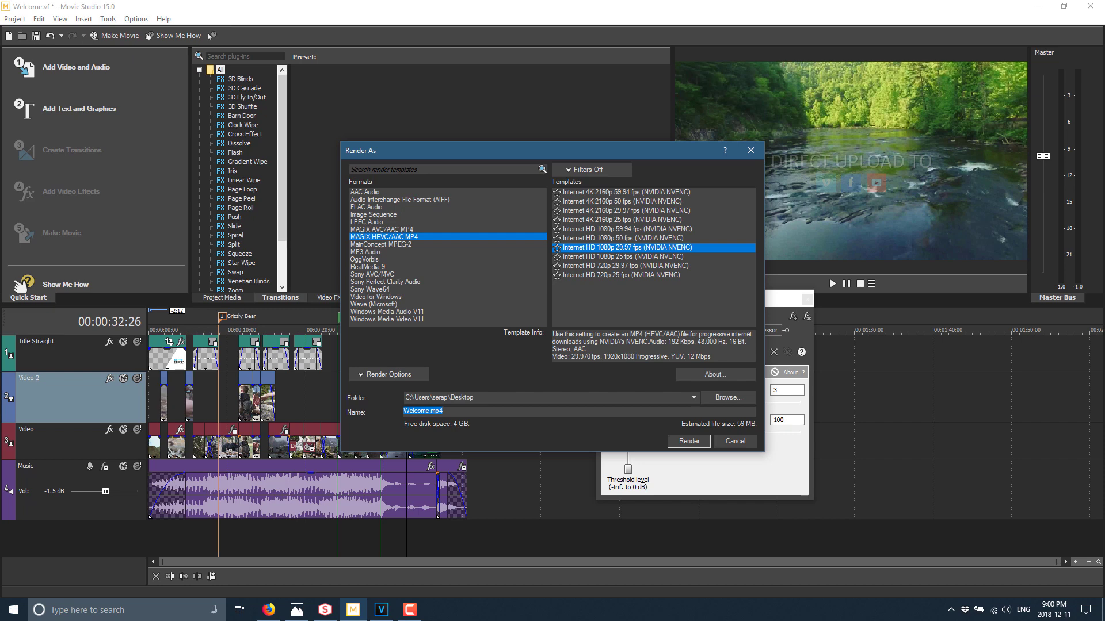
left_click(735, 441)
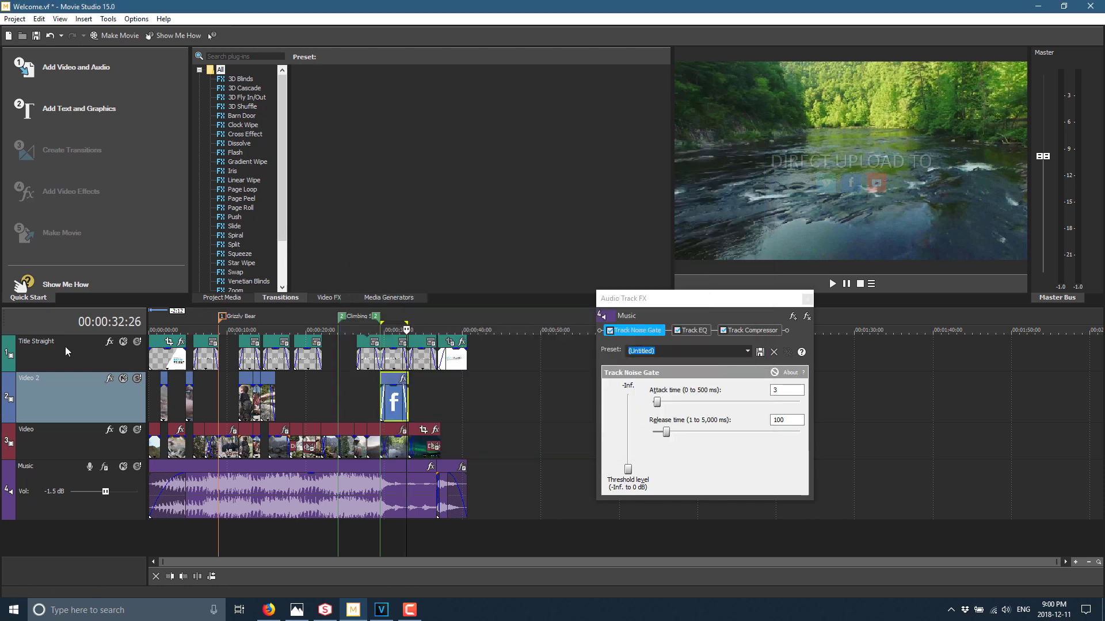
Bring VEGAS Pro forward and drag DoomBook.wav, Duality.mp4 and the GameFromScratch logo from the desktop into Project Media.
left_click(387, 613)
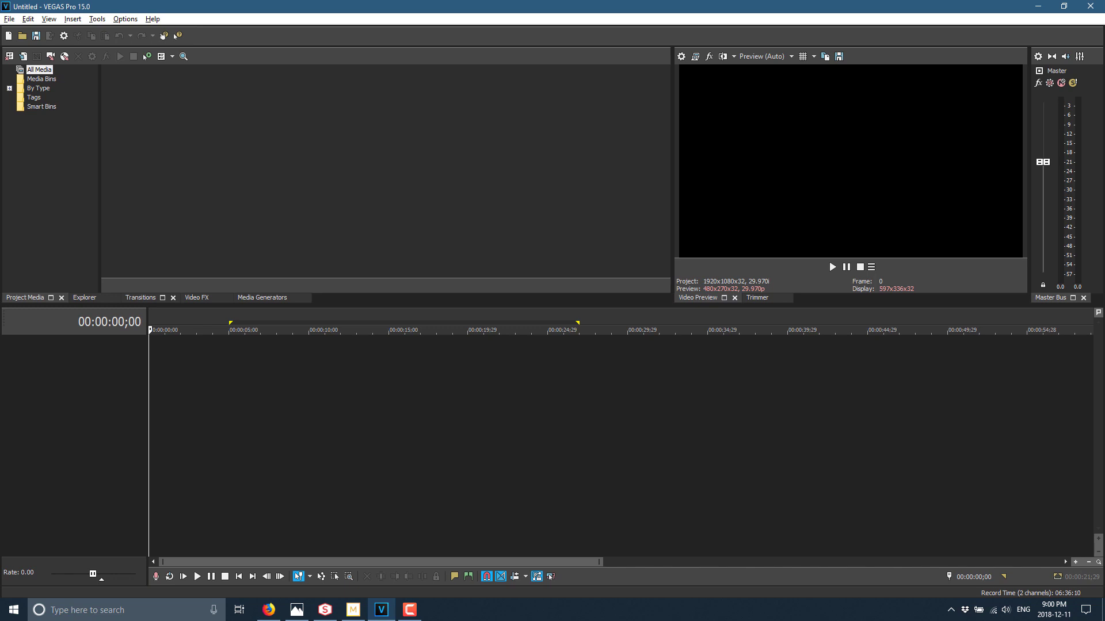
key("super+d")
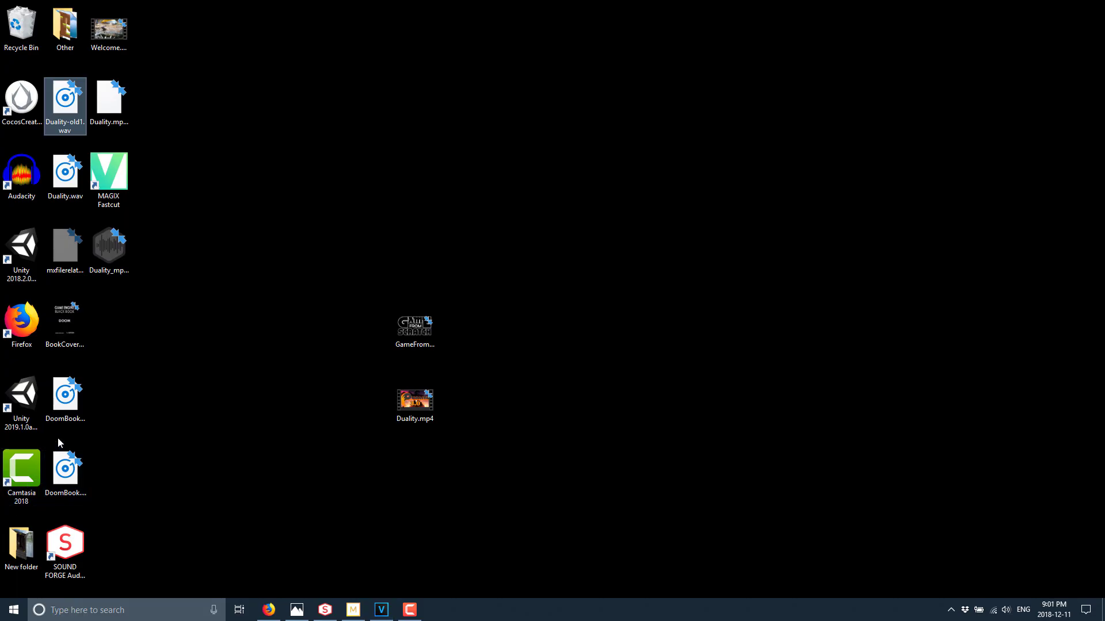
left_click(66, 467)
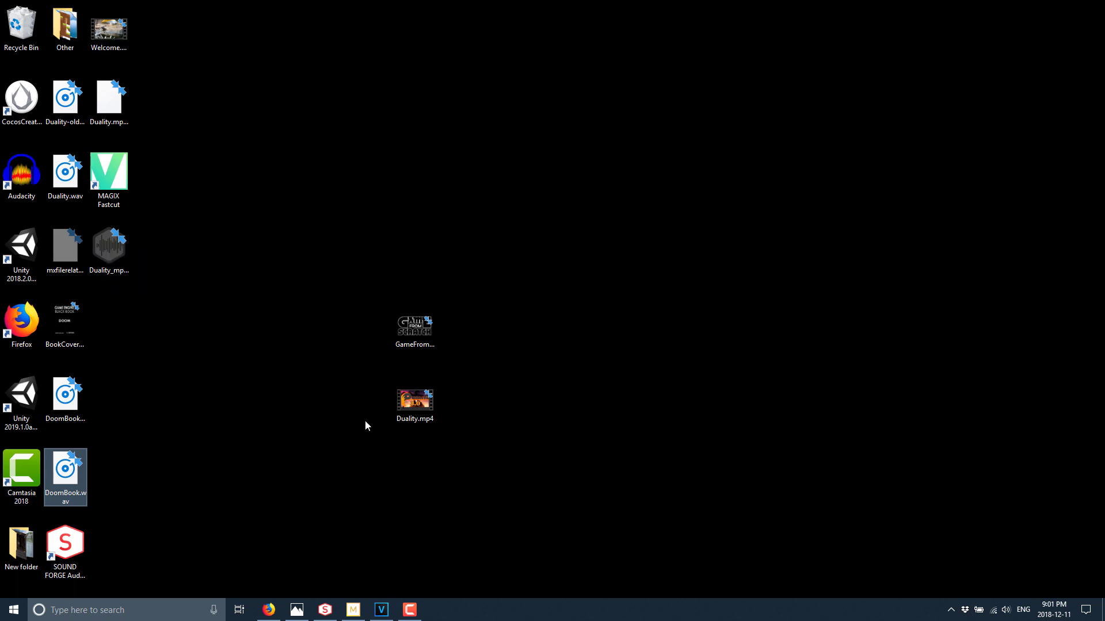
left_click_drag(409, 431, 247, 164)
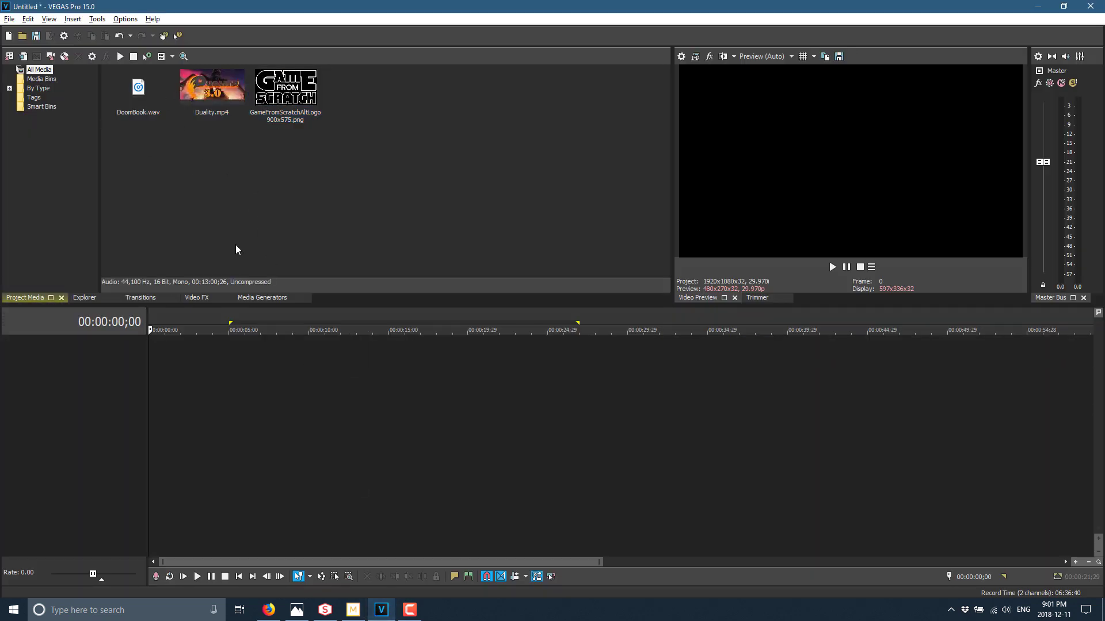
Place Duality.mp4 on the timeline with matching project settings, starting at 00:00:00.
left_click(210, 400)
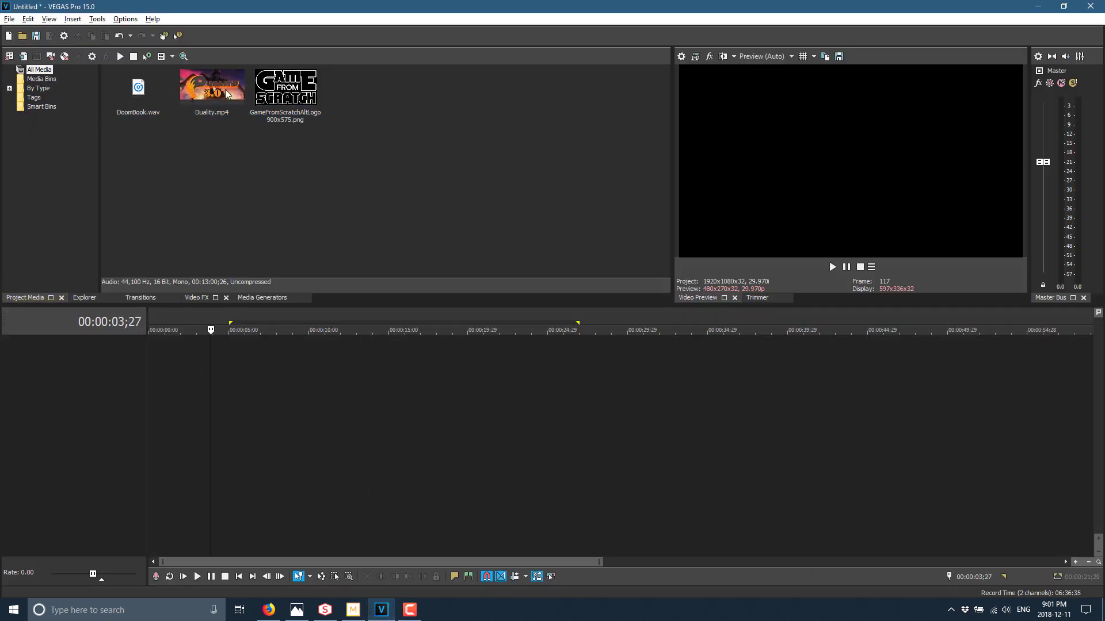
left_click_drag(222, 89, 198, 400)
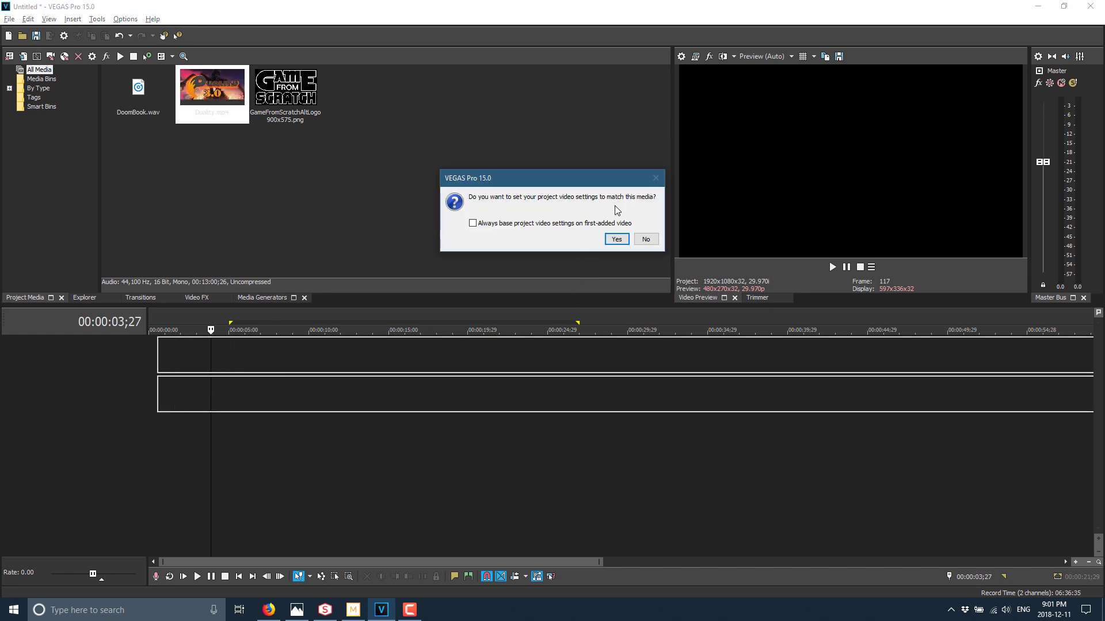
left_click(617, 239)
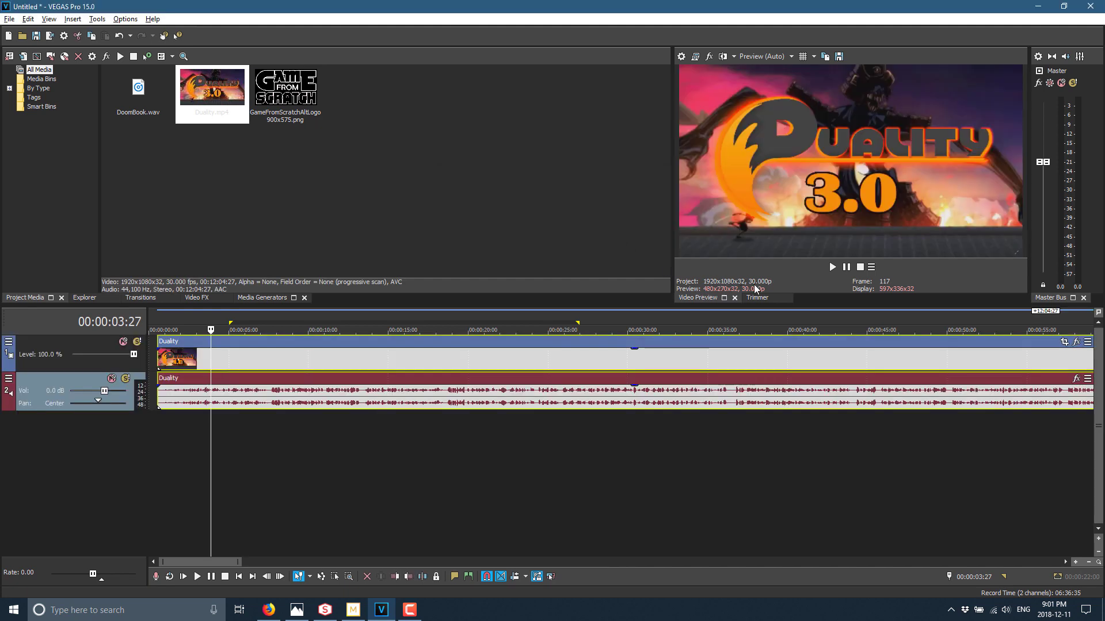
left_click_drag(477, 342, 387, 343)
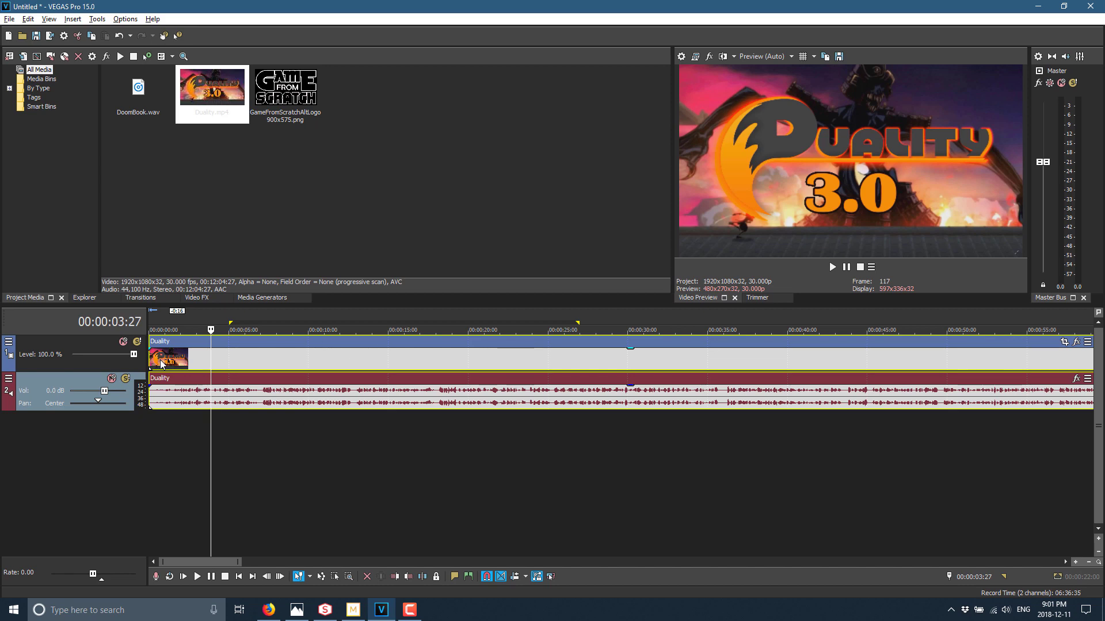
Split the Duality clips at 00:00:16;15 and move the second part to about 00:00:30.
left_click(413, 362)
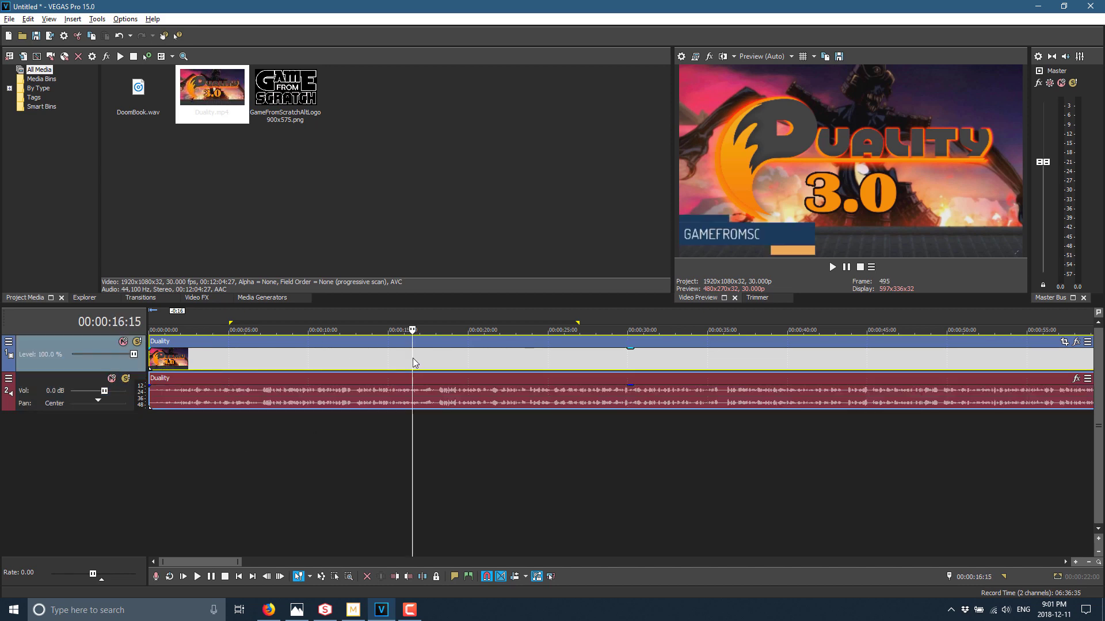
left_click(418, 389)
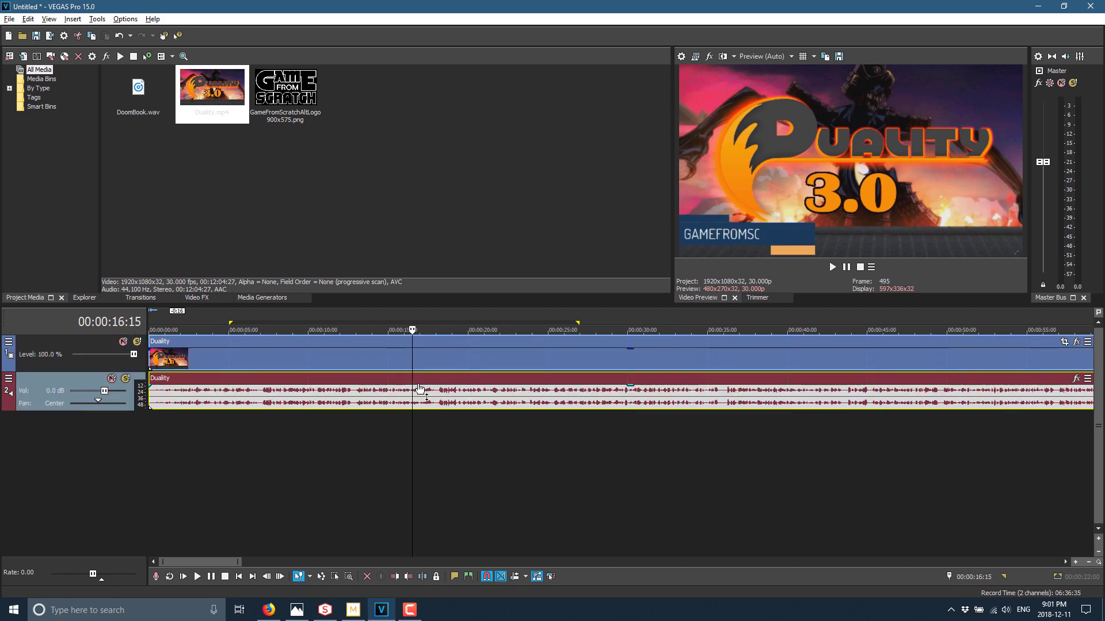
right_click(427, 340)
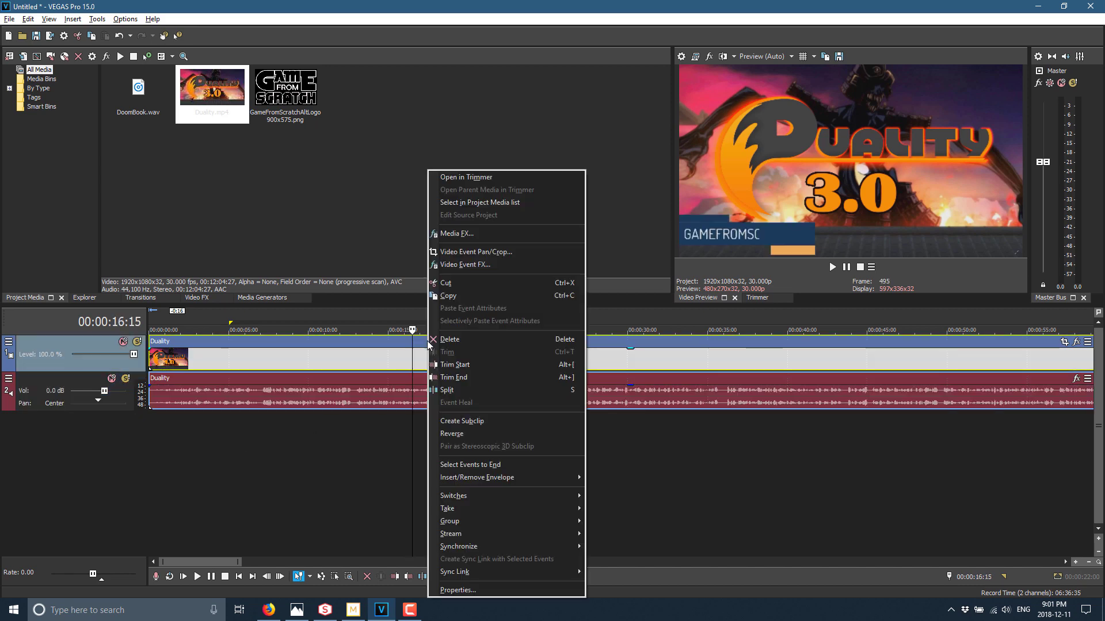
left_click(461, 390)
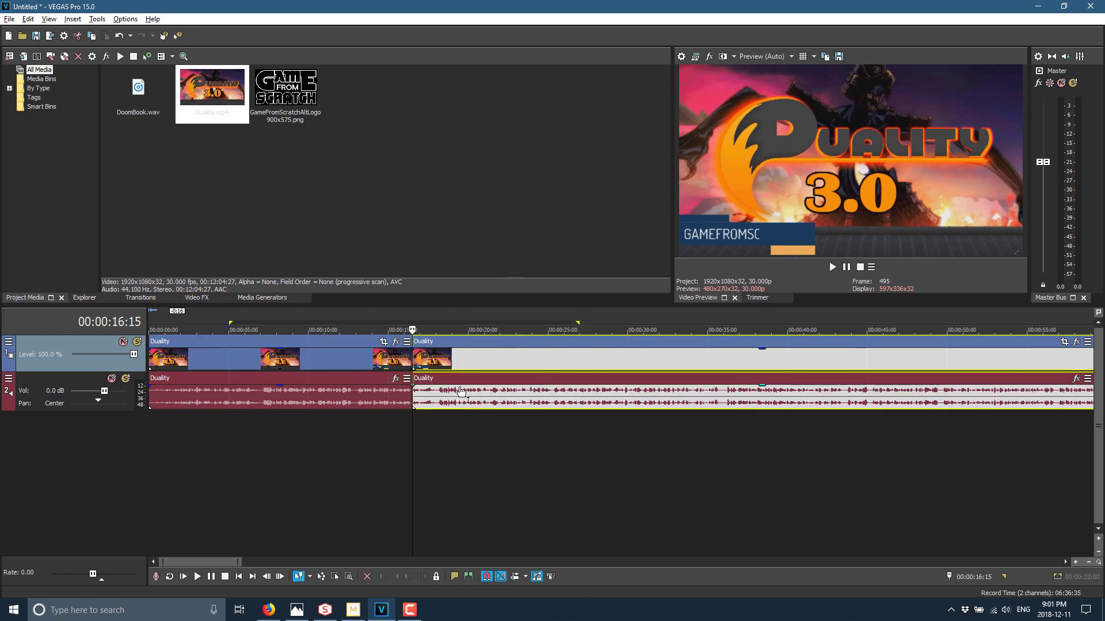
left_click(474, 357)
left_click_drag(493, 347, 582, 353)
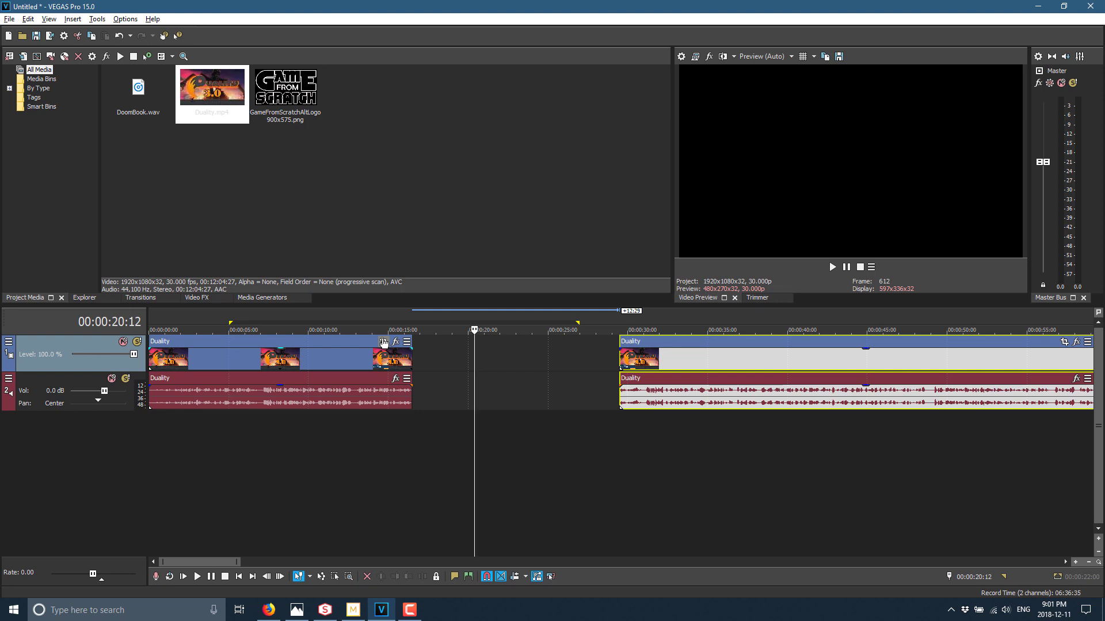
Put the GameFromScratch logo image at the timeline start on a new track moved to the top.
left_click(279, 99)
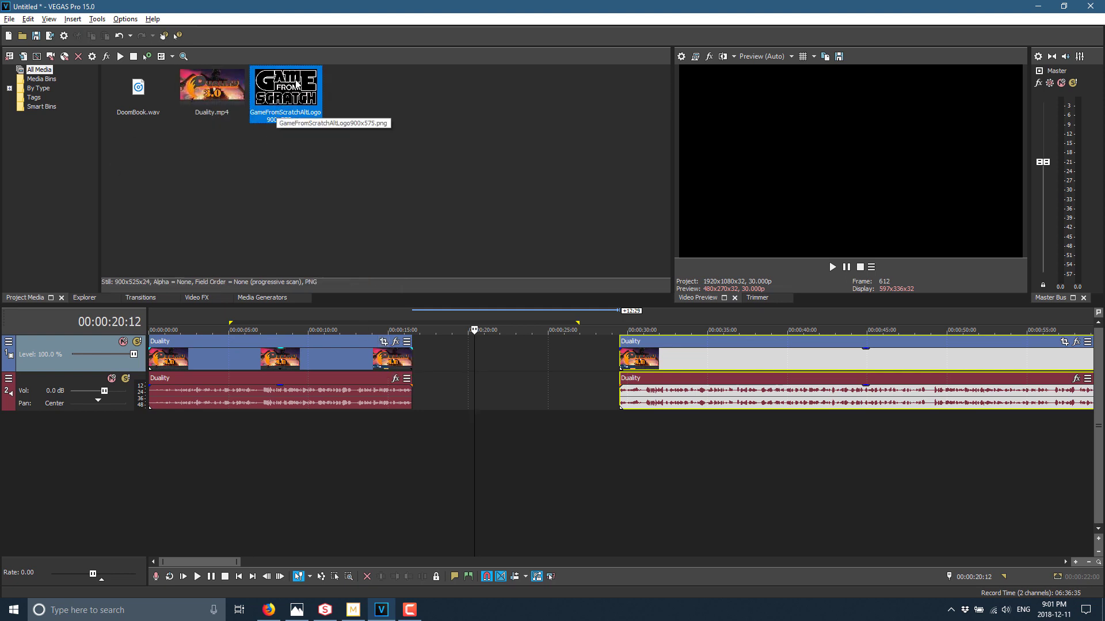
left_click_drag(296, 84, 176, 334)
left_click(181, 329)
left_click_drag(283, 89, 172, 477)
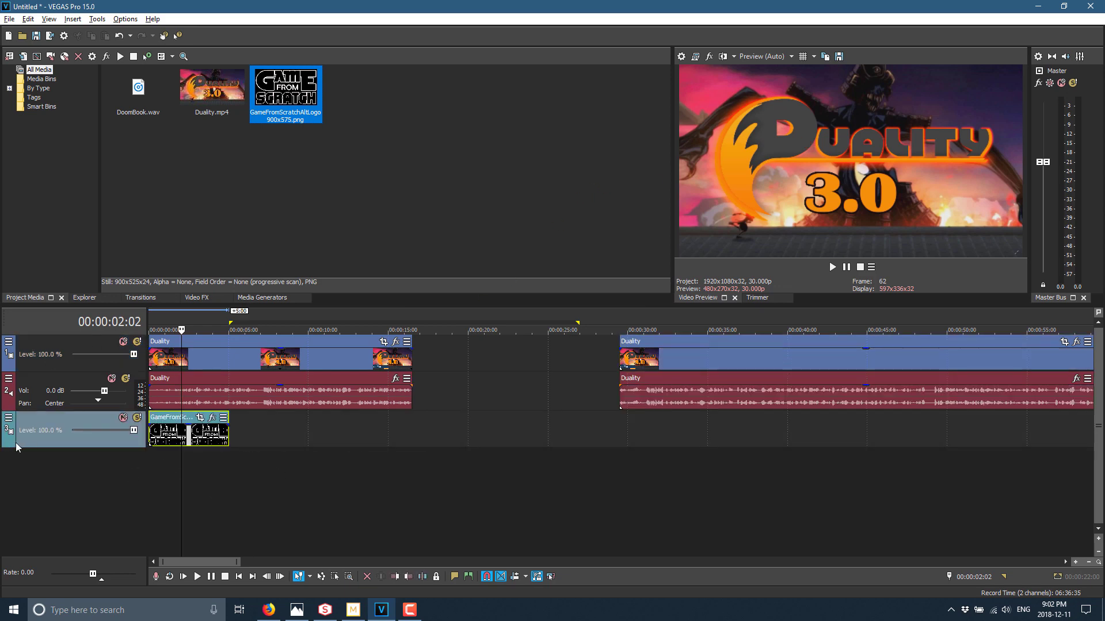
left_click_drag(14, 446, 24, 355)
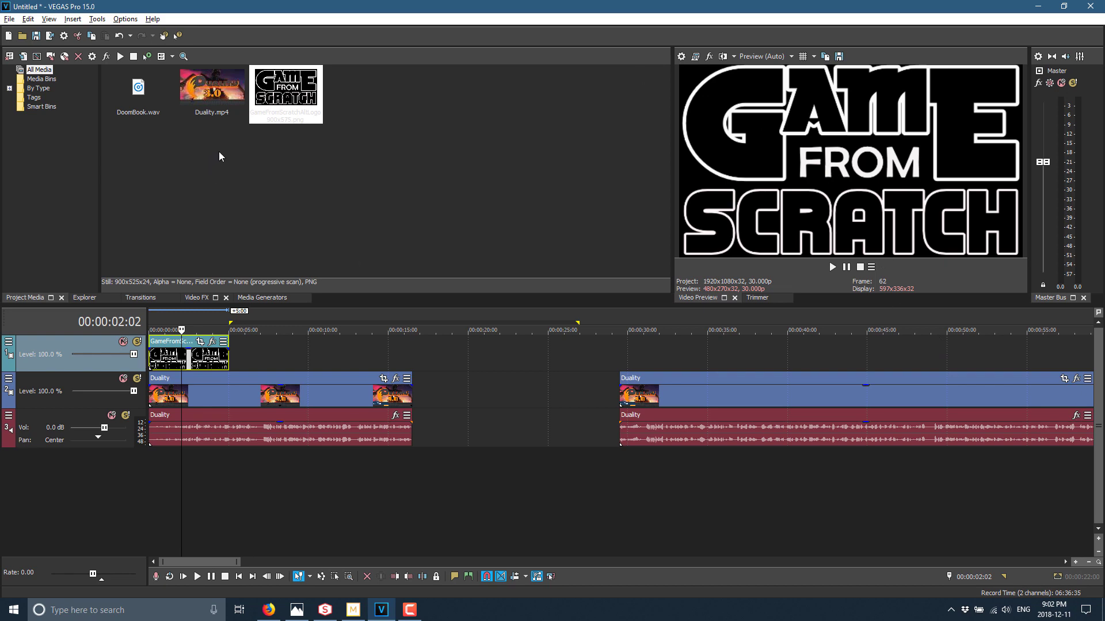
Add VEGAS Picture In Picture to the logo event and drag the shrunken logo to the top-right corner.
left_click(212, 341)
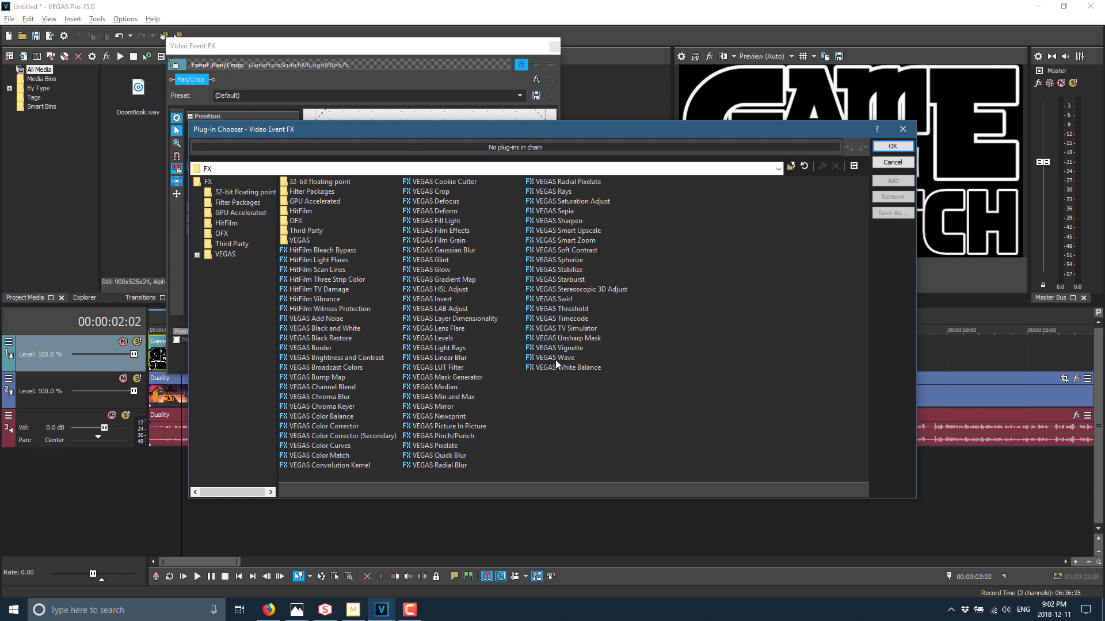
left_click(572, 241)
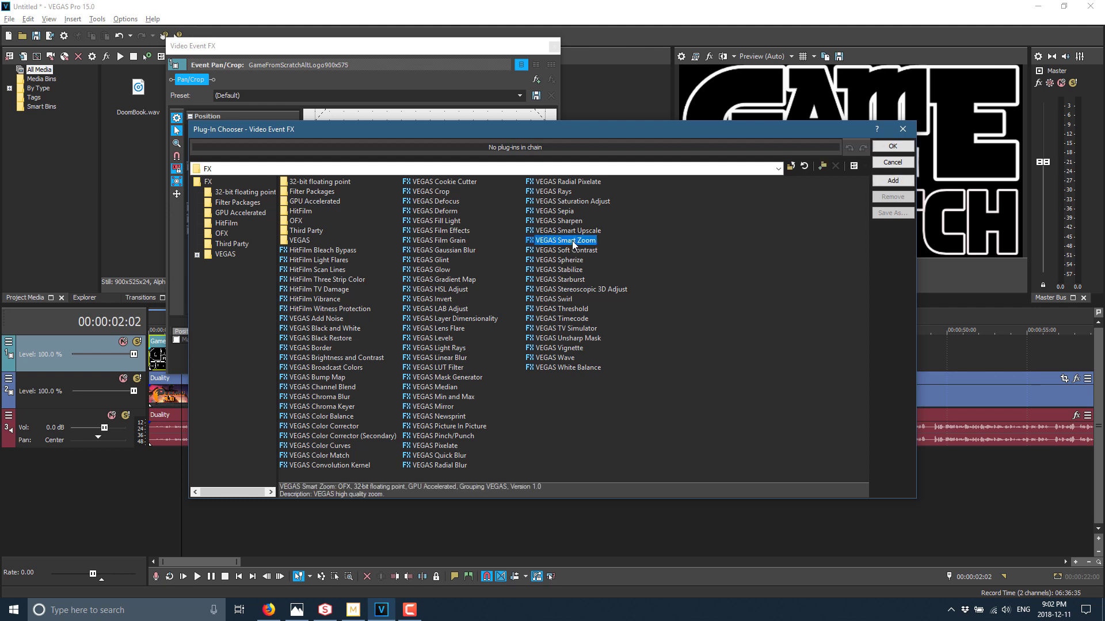
double_click(450, 426)
left_click(882, 150)
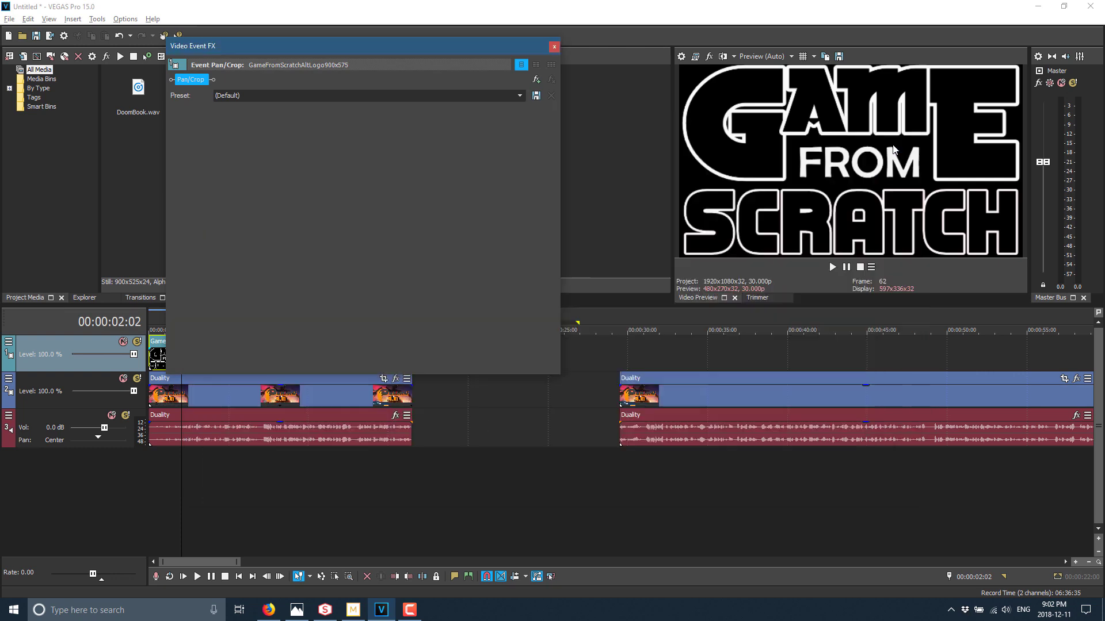
left_click_drag(805, 126, 953, 104)
Add HitFilm TV Damage to the logo's plug-in chain and remove the duplicate copy.
left_click(539, 84)
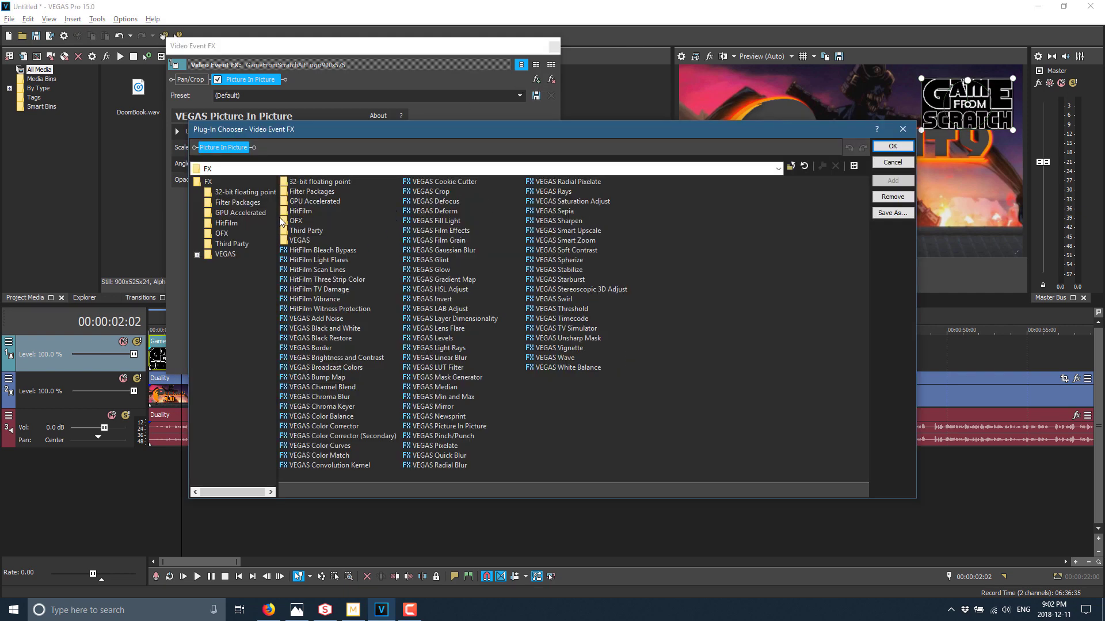
double_click(302, 211)
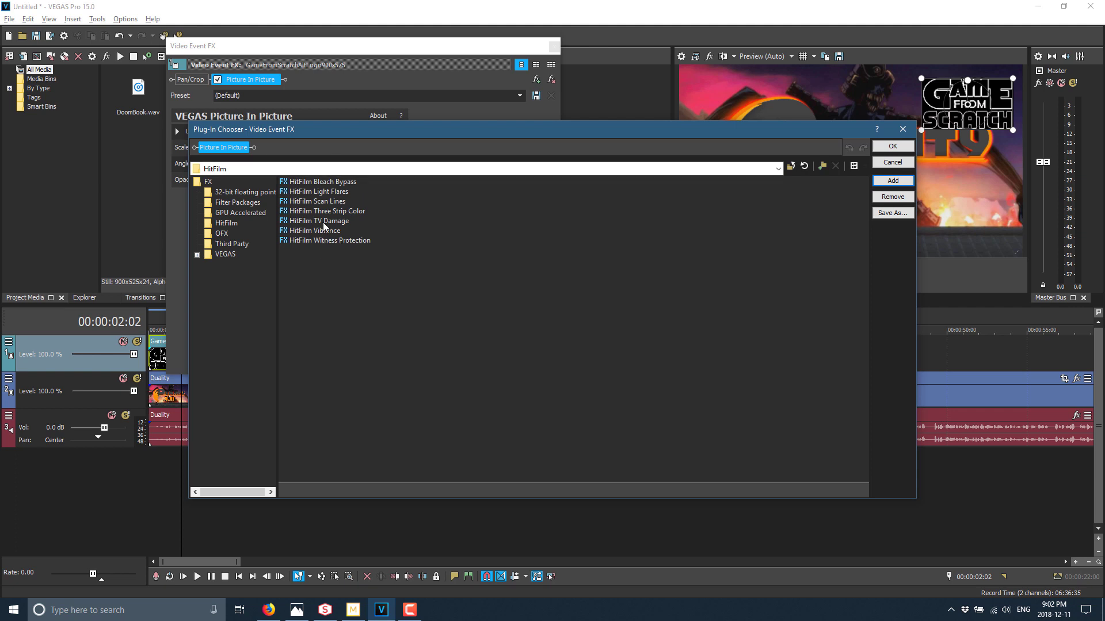
double_click(324, 224)
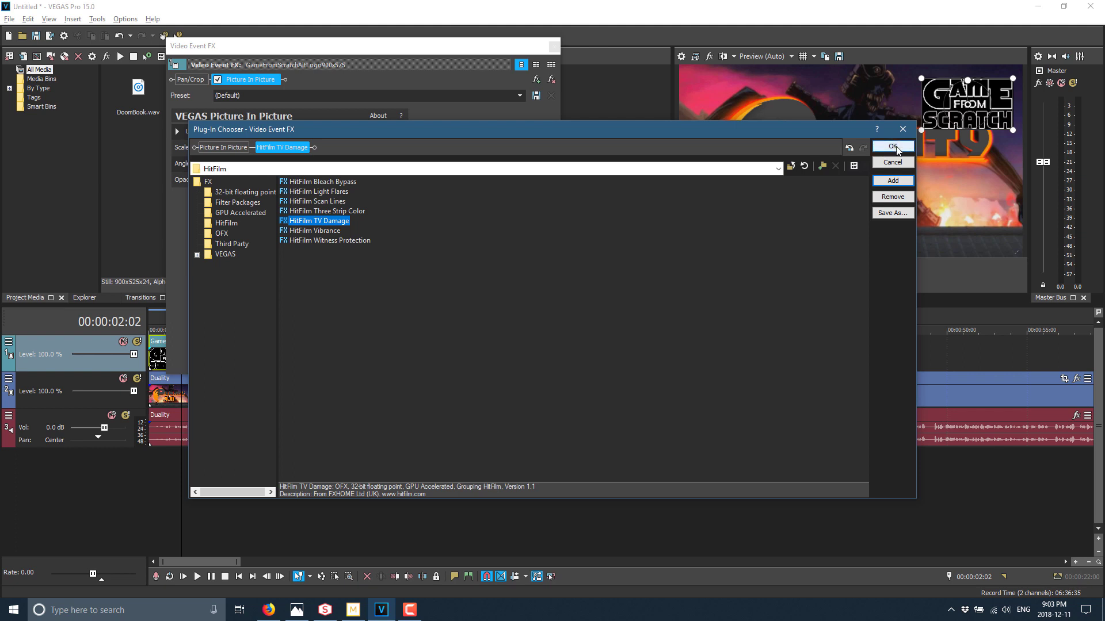
left_click(891, 181)
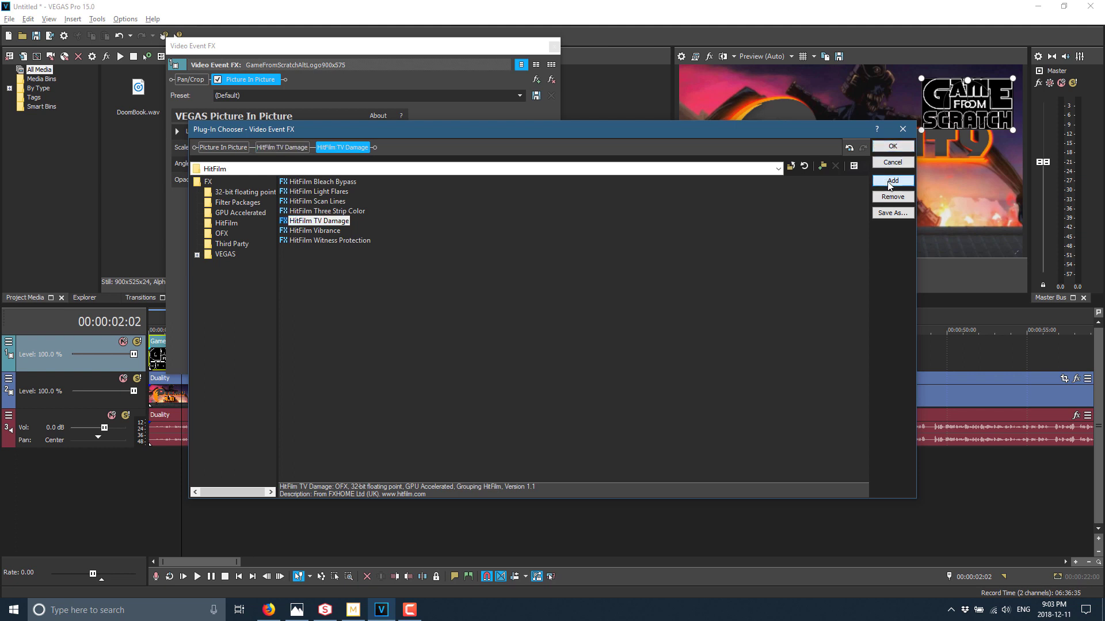
left_click(294, 148)
left_click(345, 149)
left_click(885, 199)
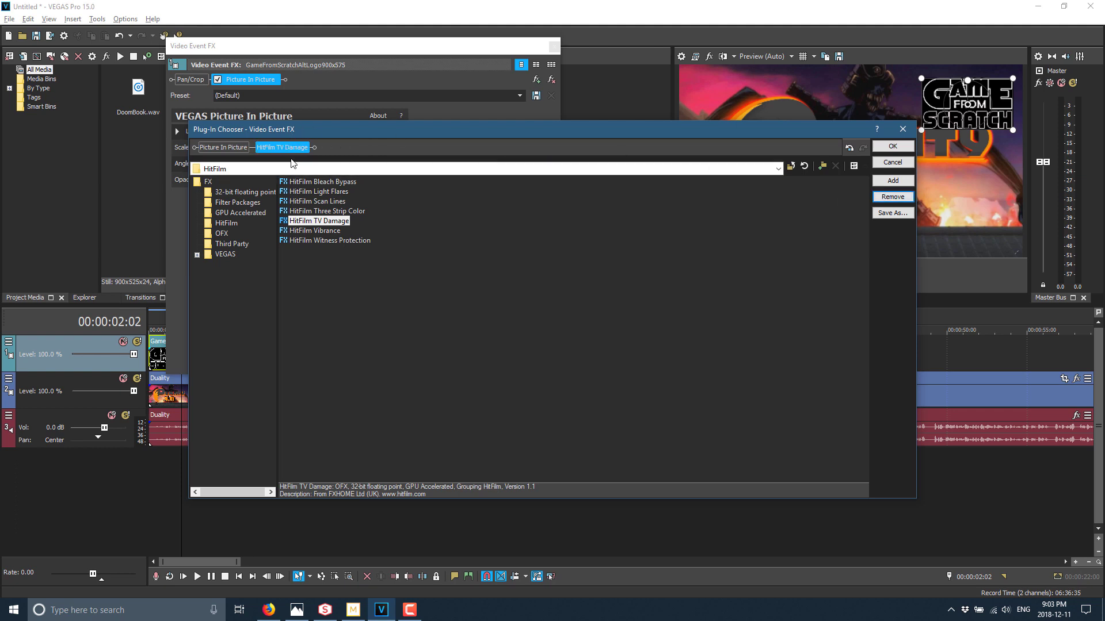
Add VEGAS Gaussian Blur from the GPU Accelerated effects to the chain.
left_click(239, 212)
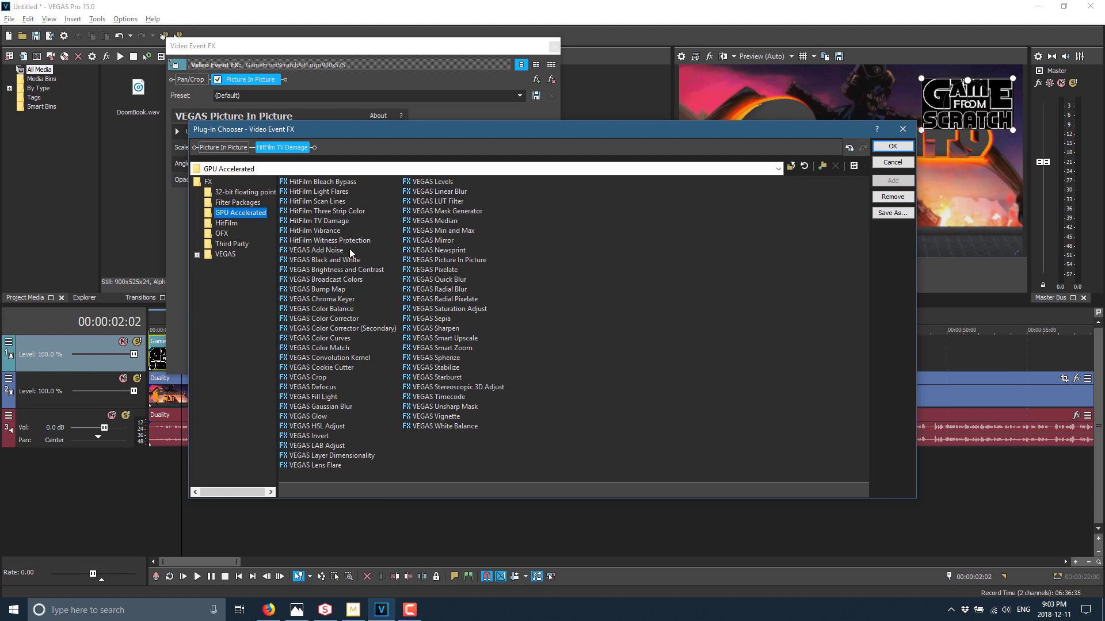
left_click(338, 261)
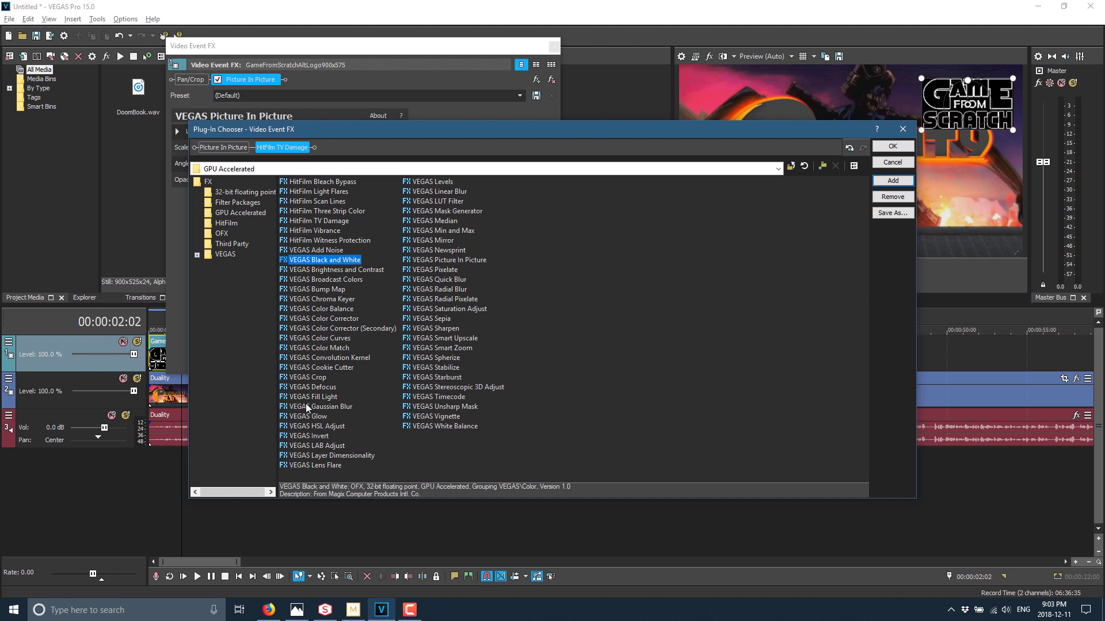
left_click(320, 408)
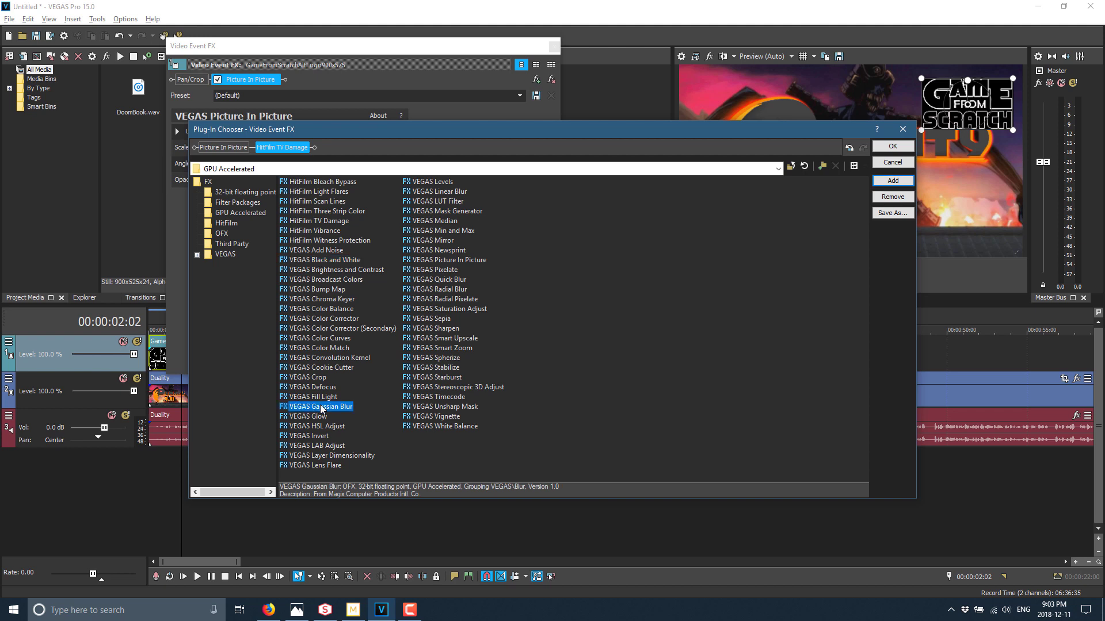
double_click(320, 408)
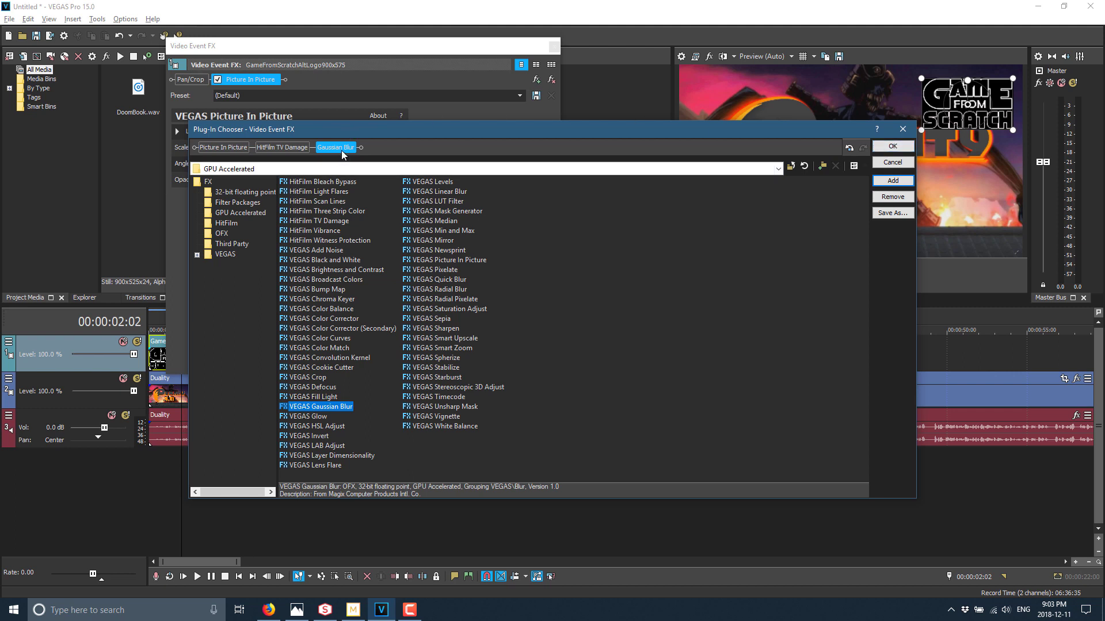
Finish the logo's FX chain of Picture In Picture, HitFilm TV Damage and Gaussian Blur.
left_click(275, 149)
left_click(225, 148)
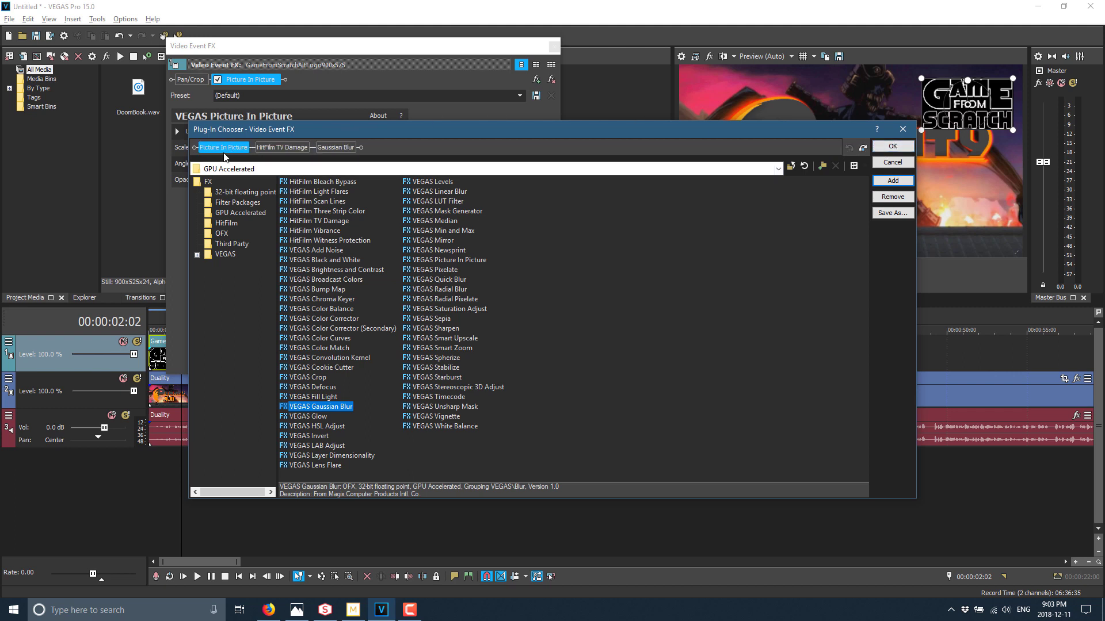
left_click(277, 149)
left_click(336, 147)
left_click(892, 147)
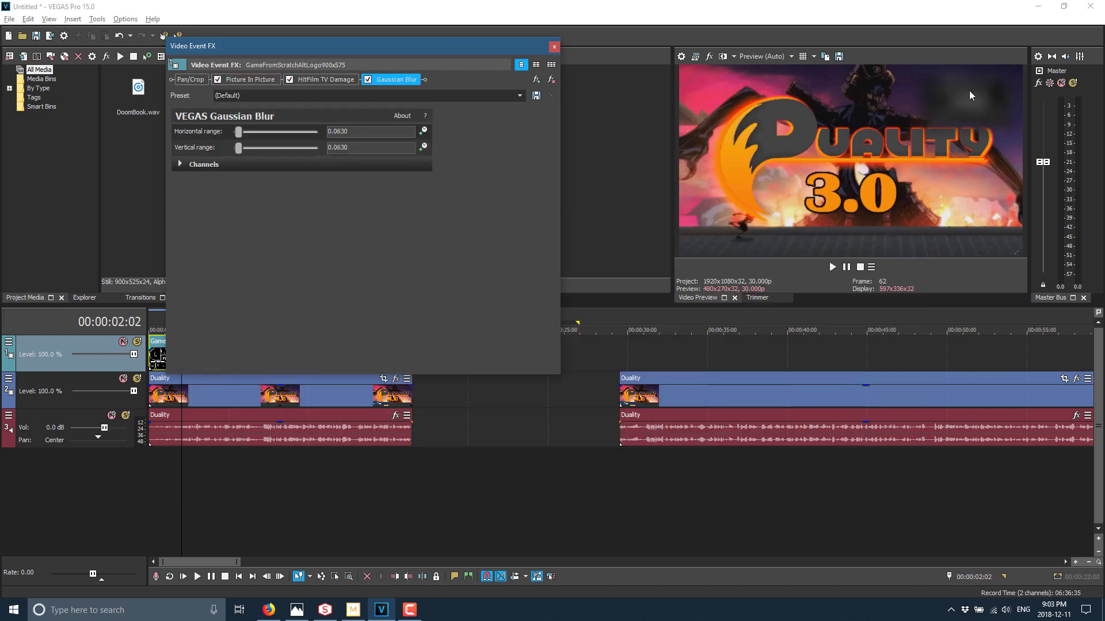
Set the Gaussian Blur horizontal and vertical ranges to 0.0000 and close the Video Event FX window.
left_click(980, 104)
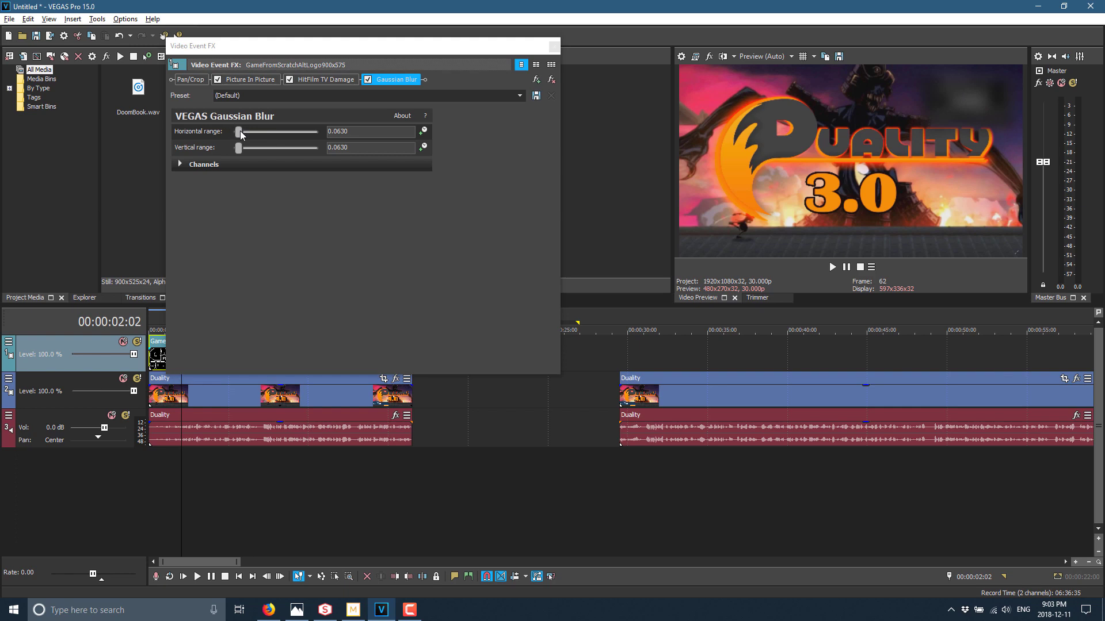
left_click_drag(242, 133, 222, 150)
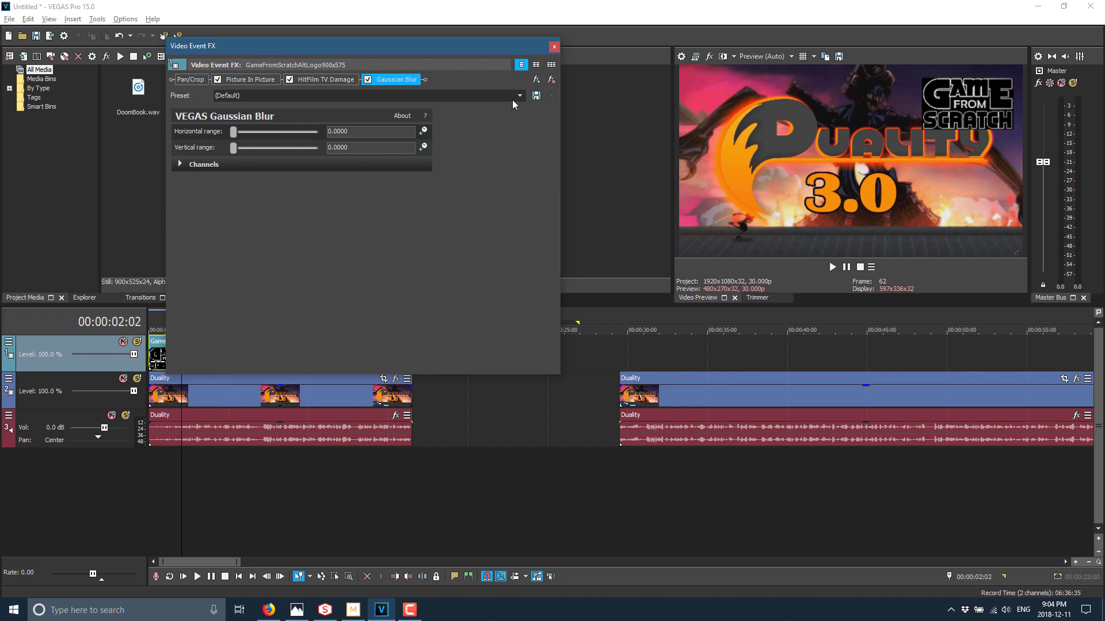
left_click(554, 46)
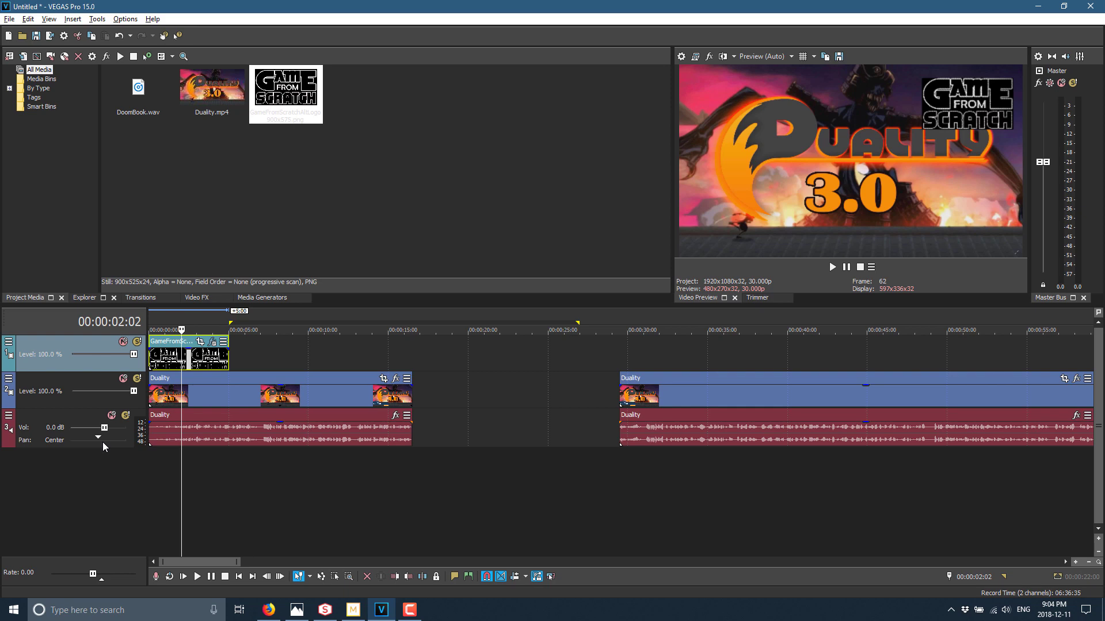
left_click(10, 18)
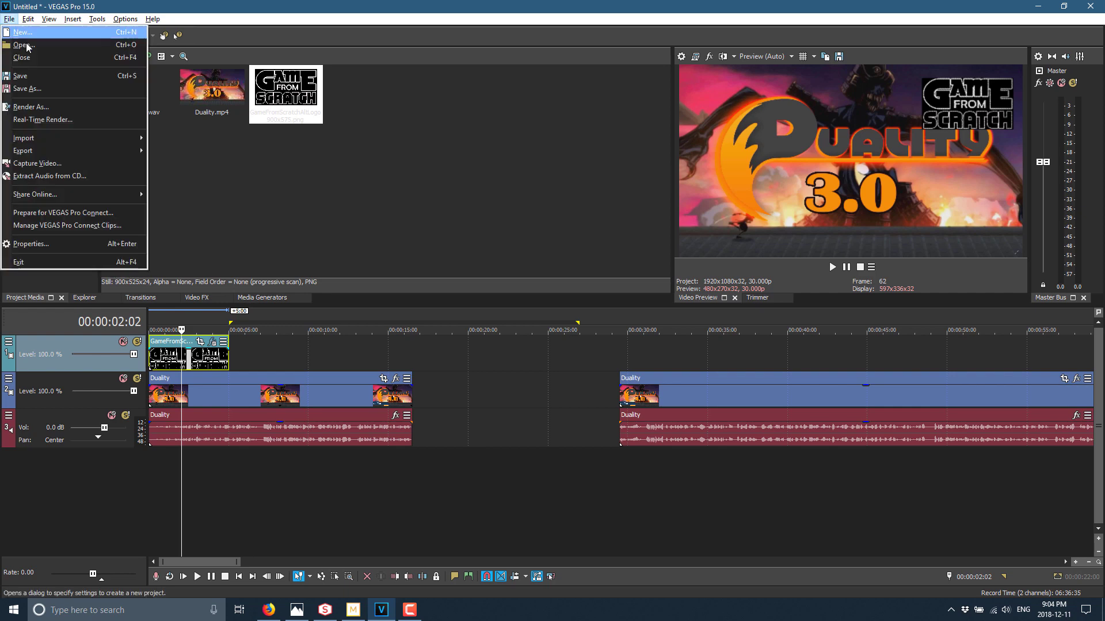
mouse_move(48, 151)
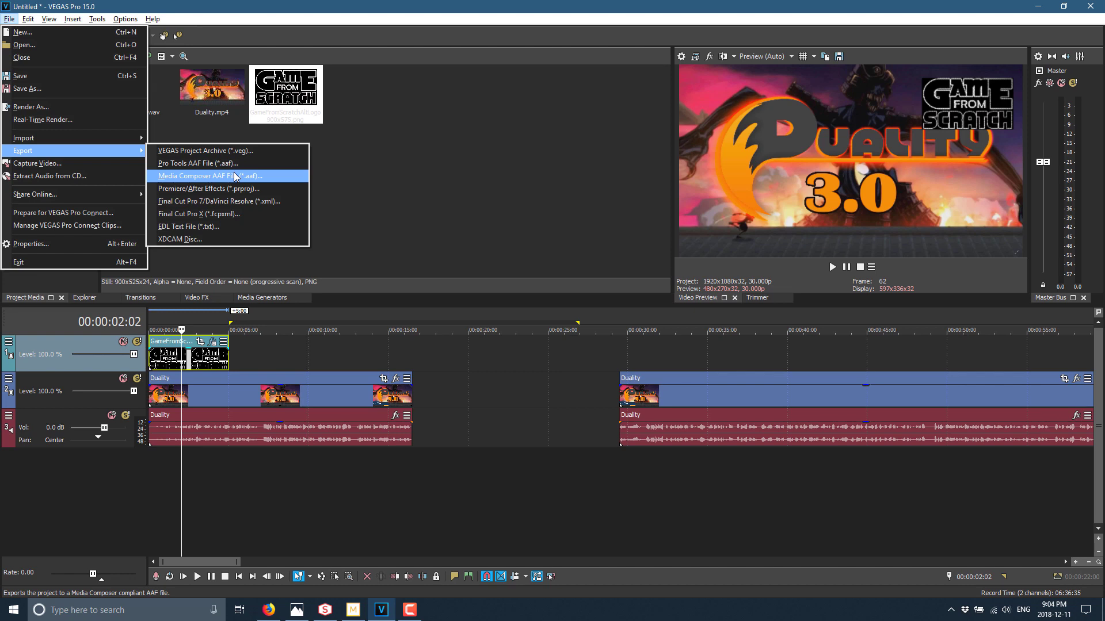
mouse_move(123, 196)
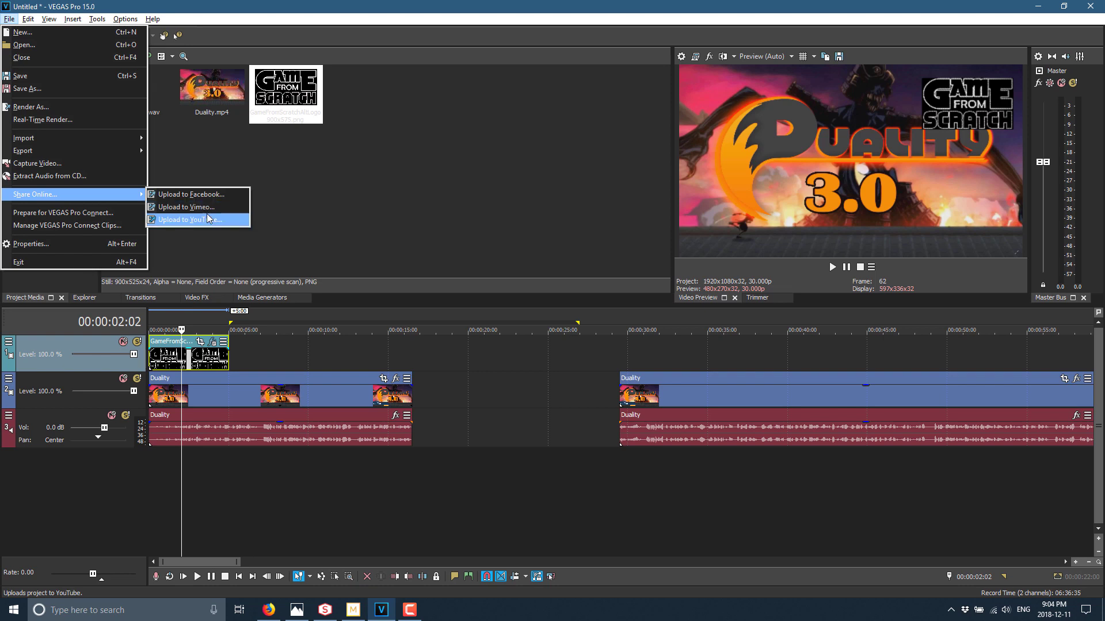
left_click(43, 112)
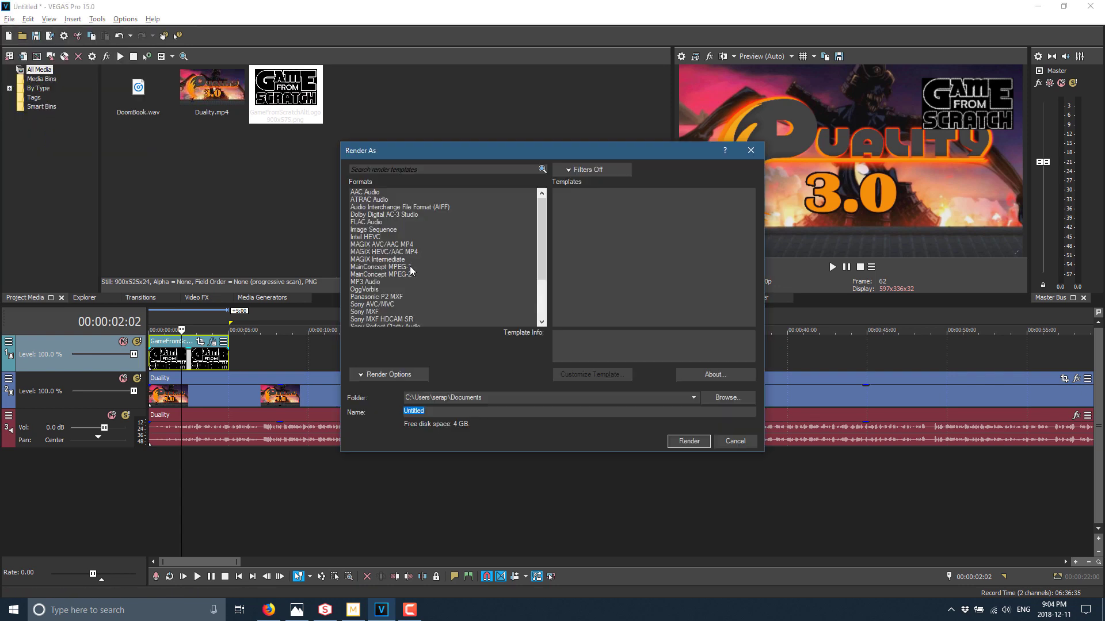
left_click(386, 230)
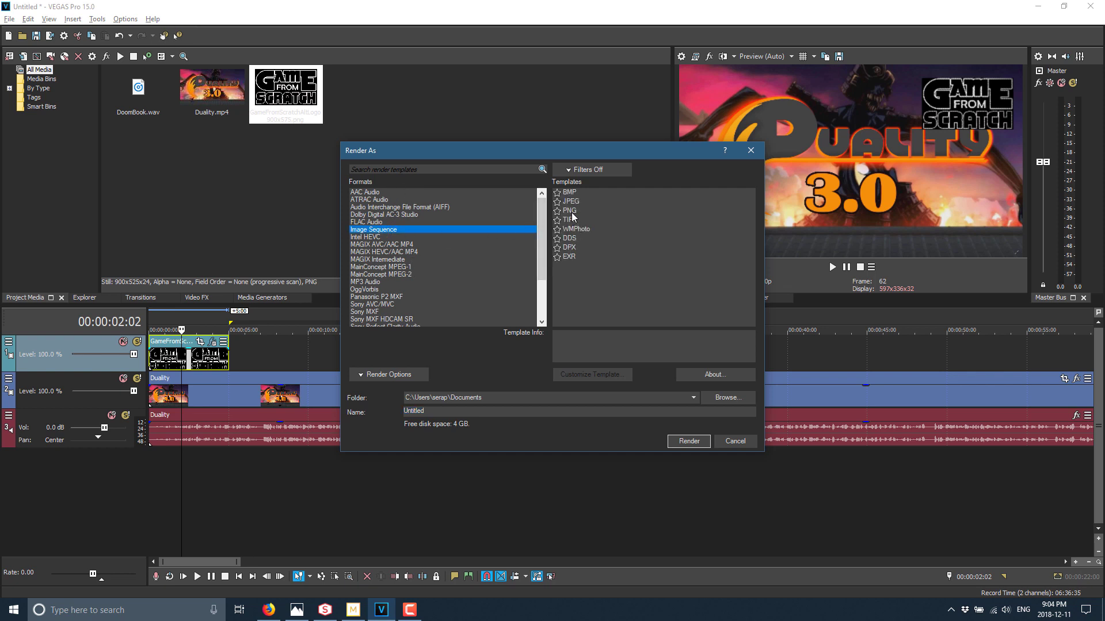
scroll(427, 264, "down", 3)
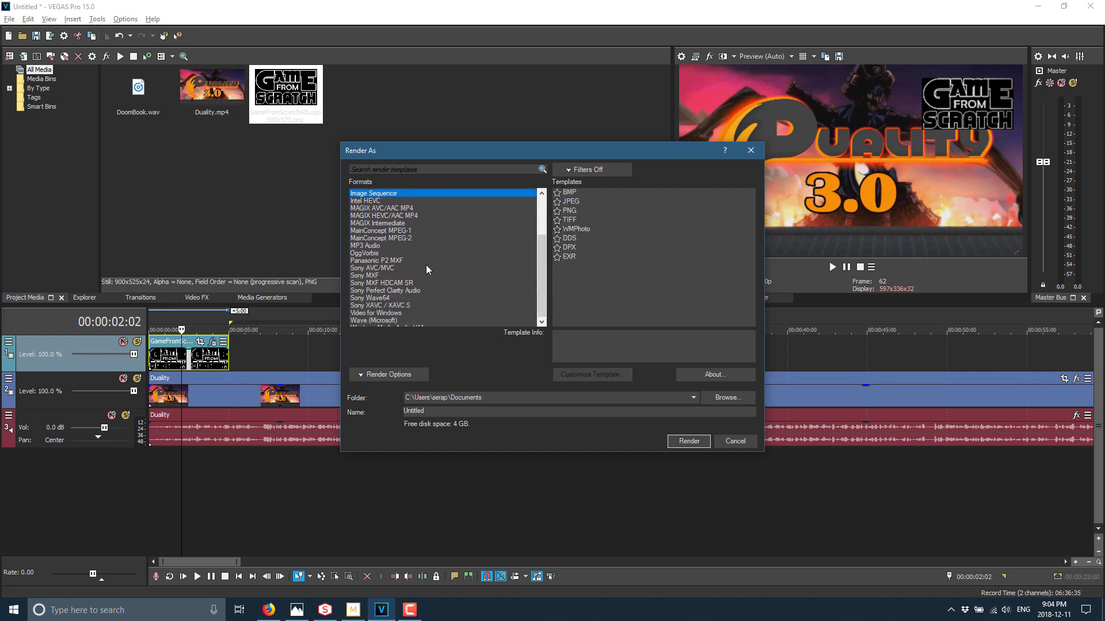
scroll(401, 296, "up", 3)
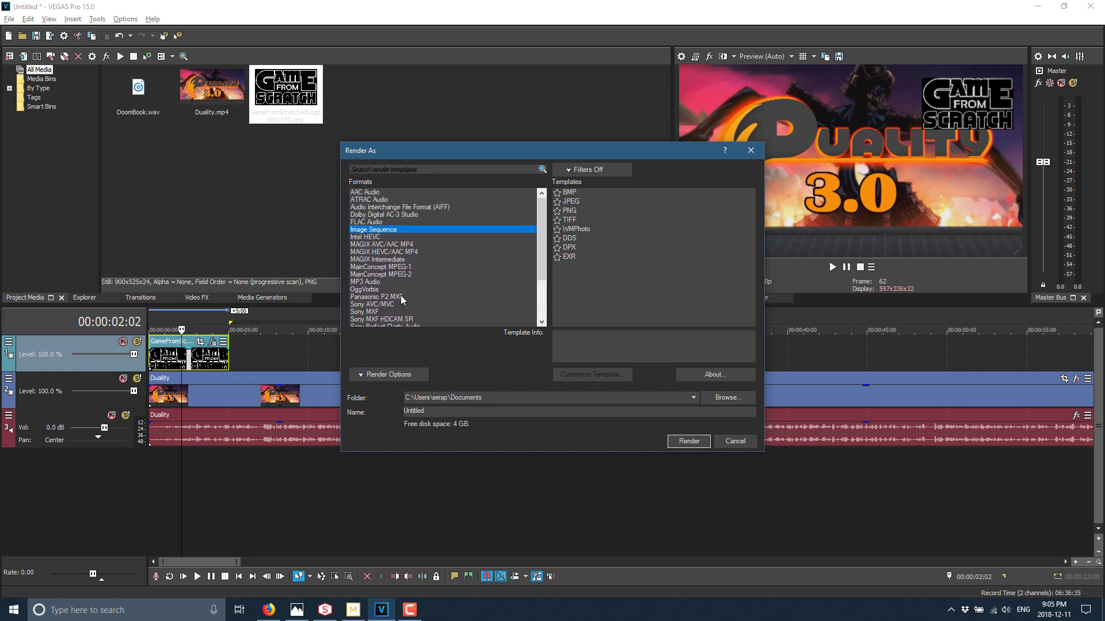
left_click(737, 445)
Browse the Options and Tools menus, running the Stereo to Mono script on the audio.
left_click(125, 19)
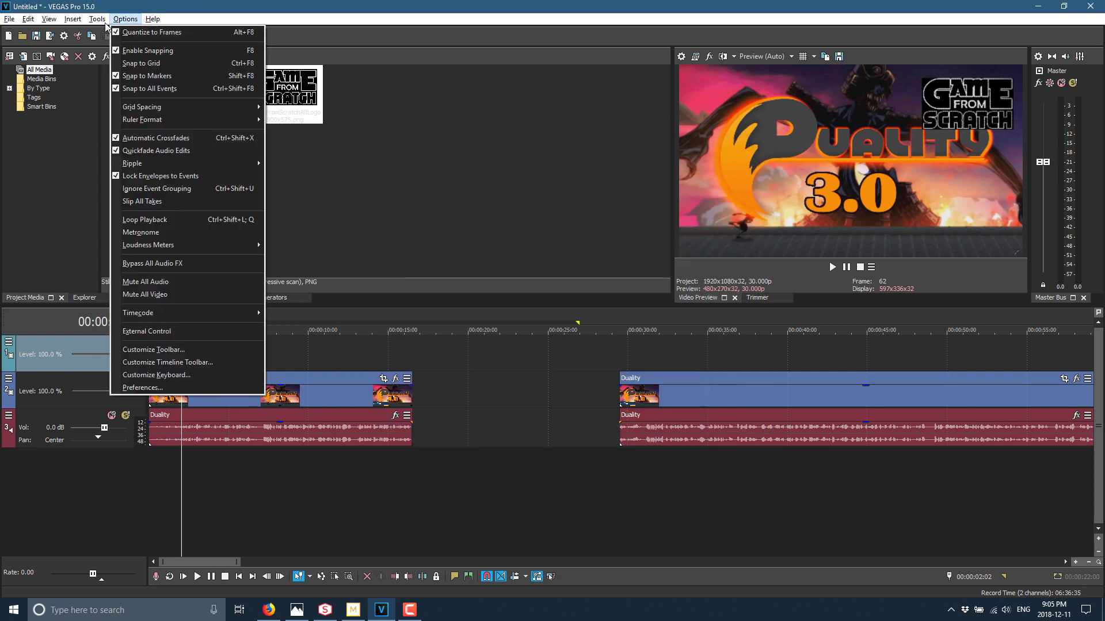
left_click(106, 26)
left_click(105, 23)
mouse_move(111, 46)
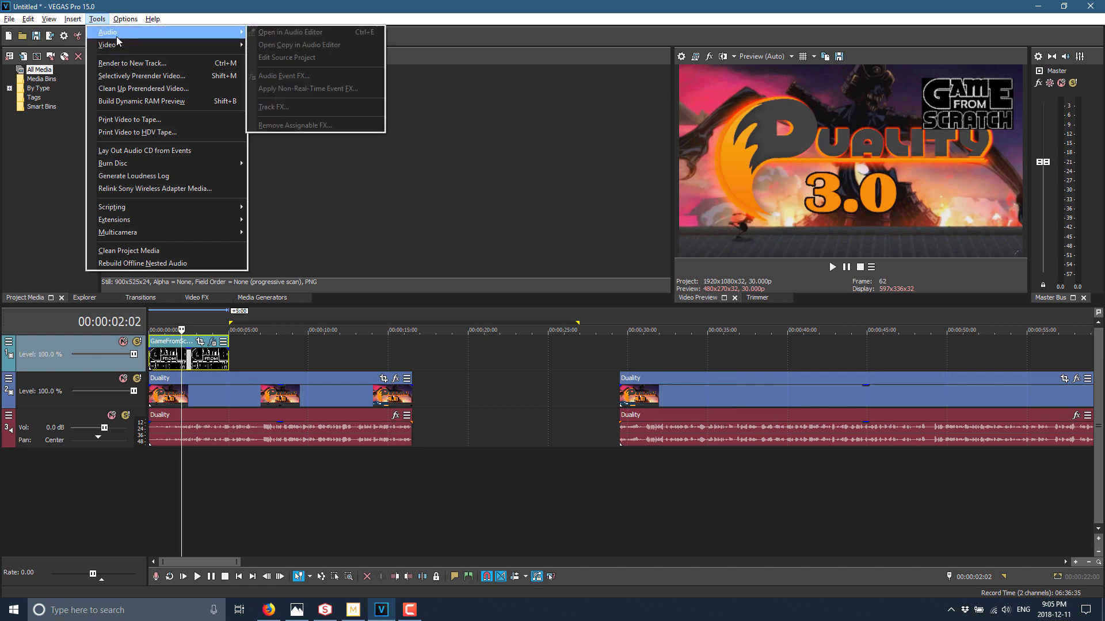
mouse_move(150, 164)
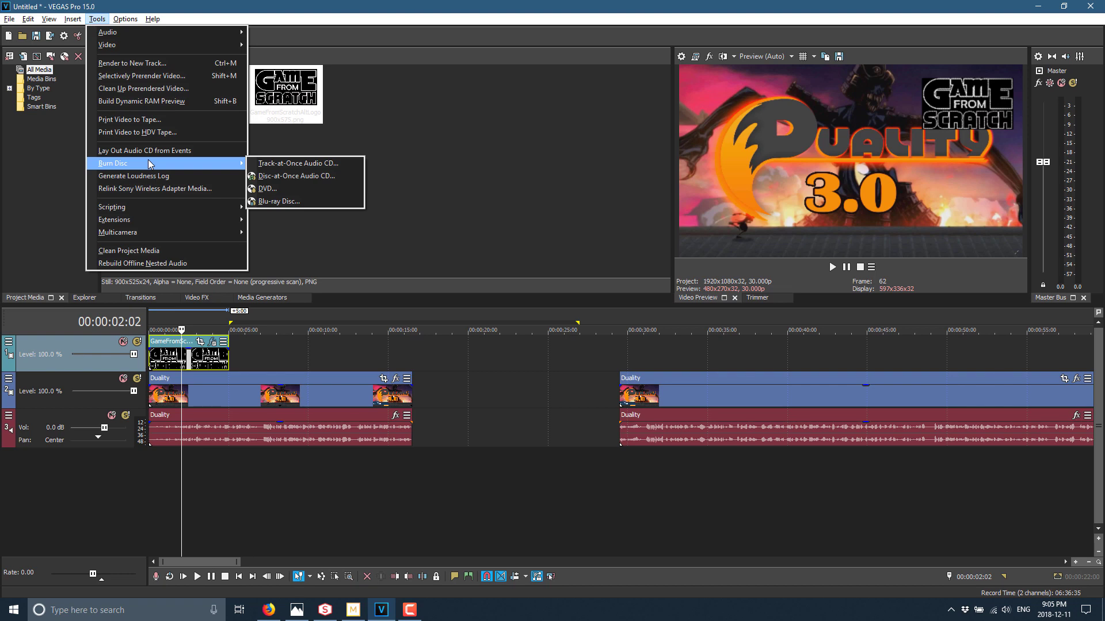
mouse_move(186, 208)
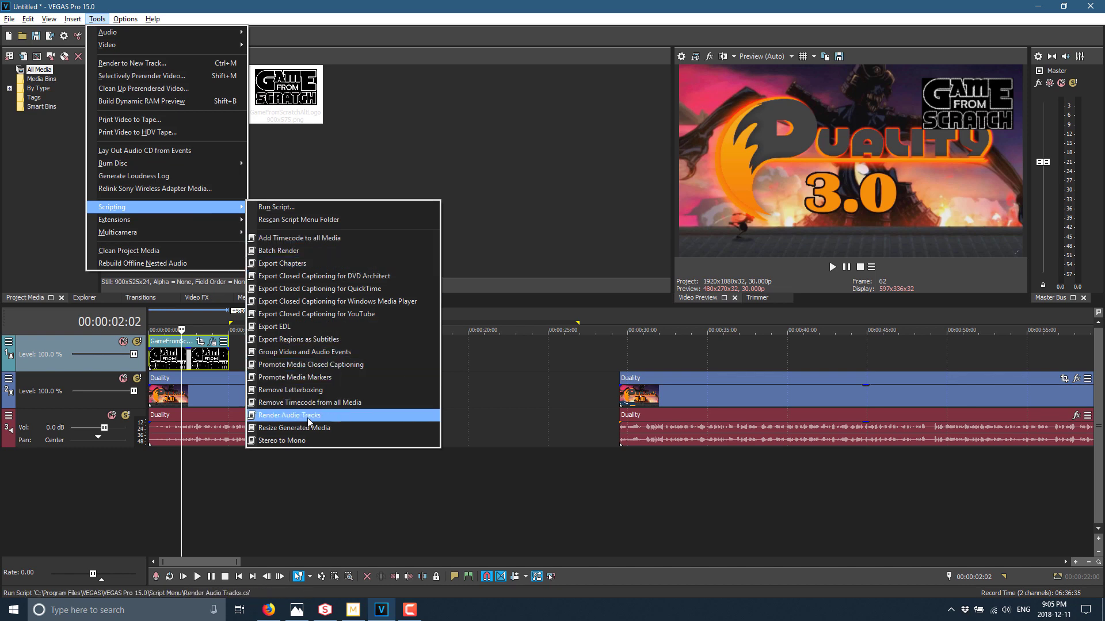
left_click(279, 440)
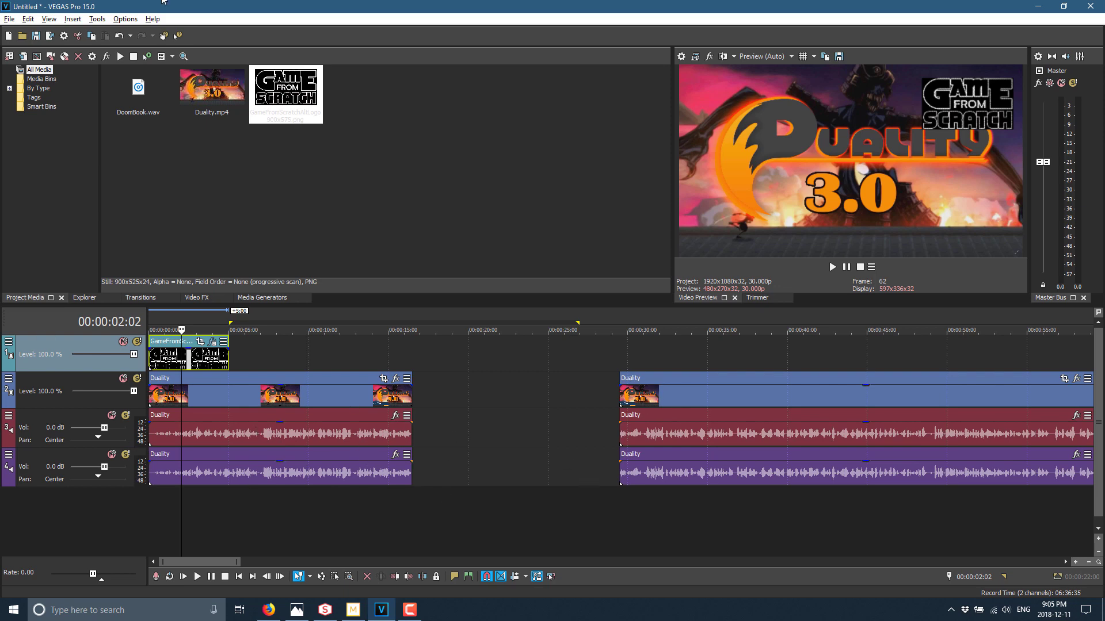
left_click(125, 19)
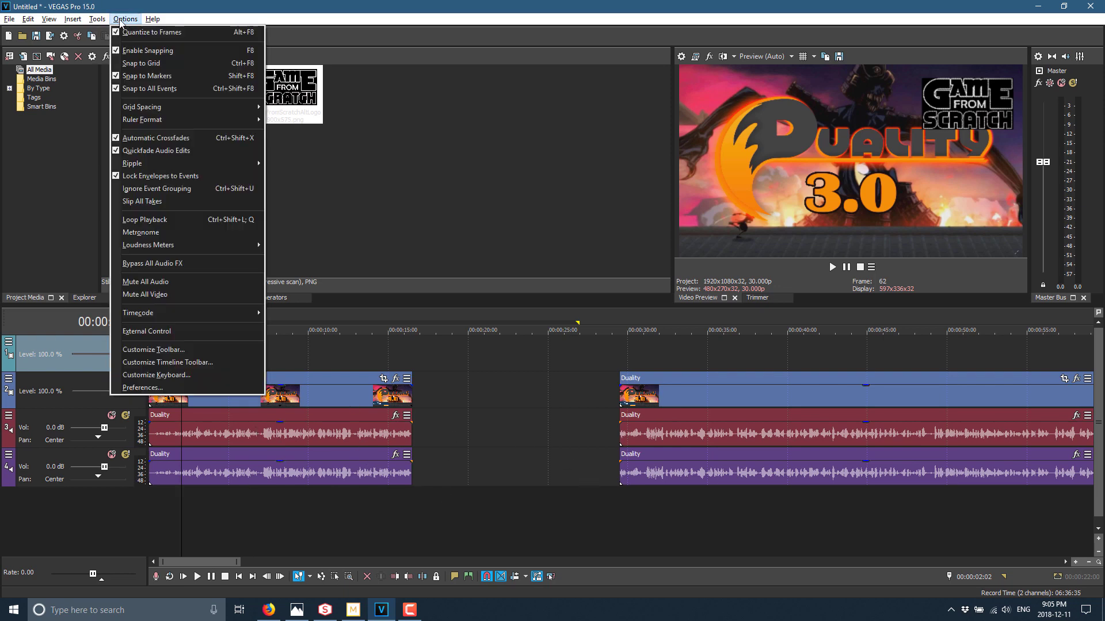
mouse_move(96, 17)
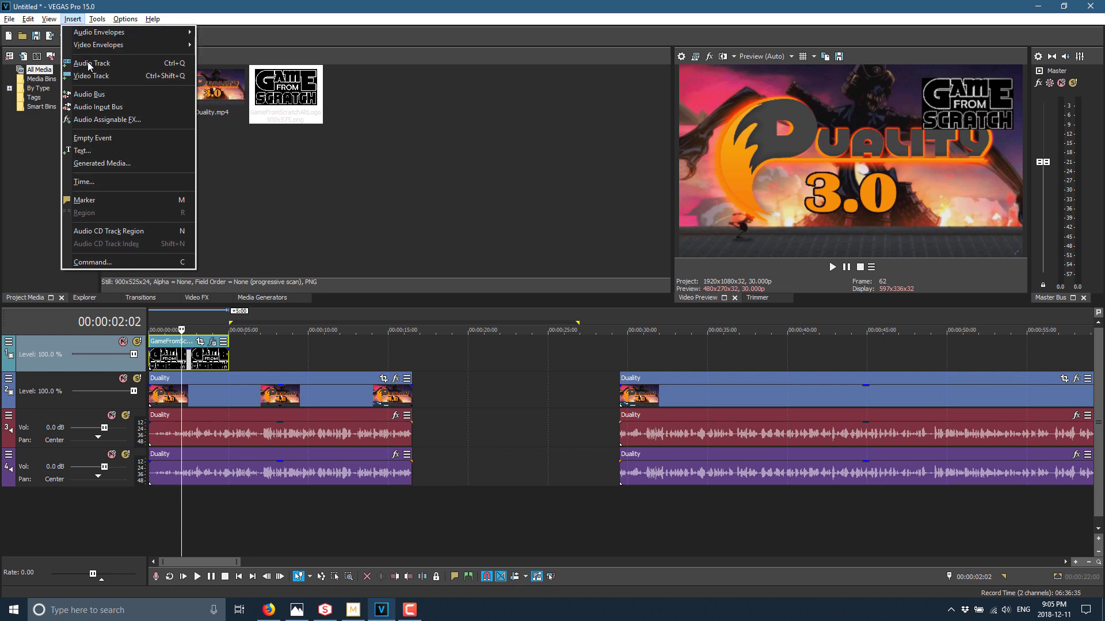
Start a new text title and replace Sample Text with 'MyText'.
left_click(85, 151)
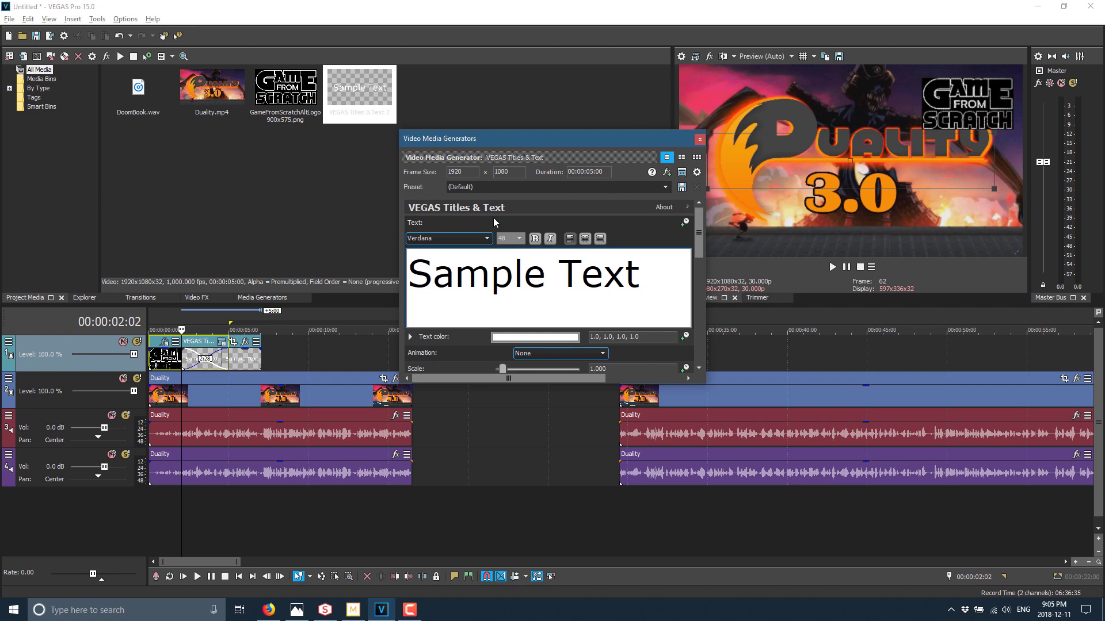
left_click_drag(642, 272, 252, 253)
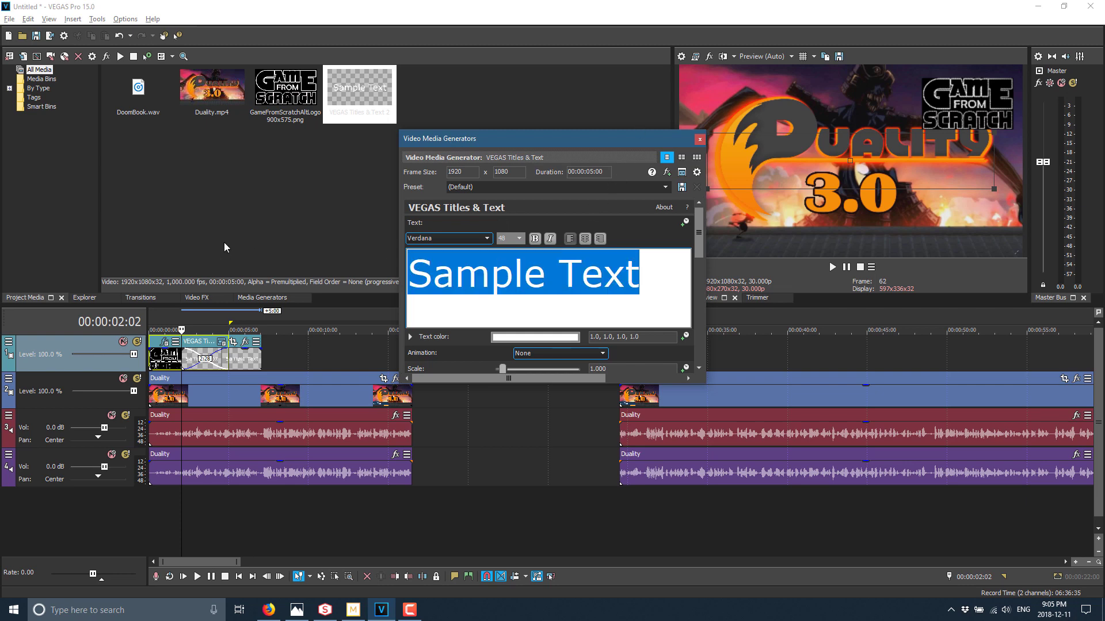
type("MyText")
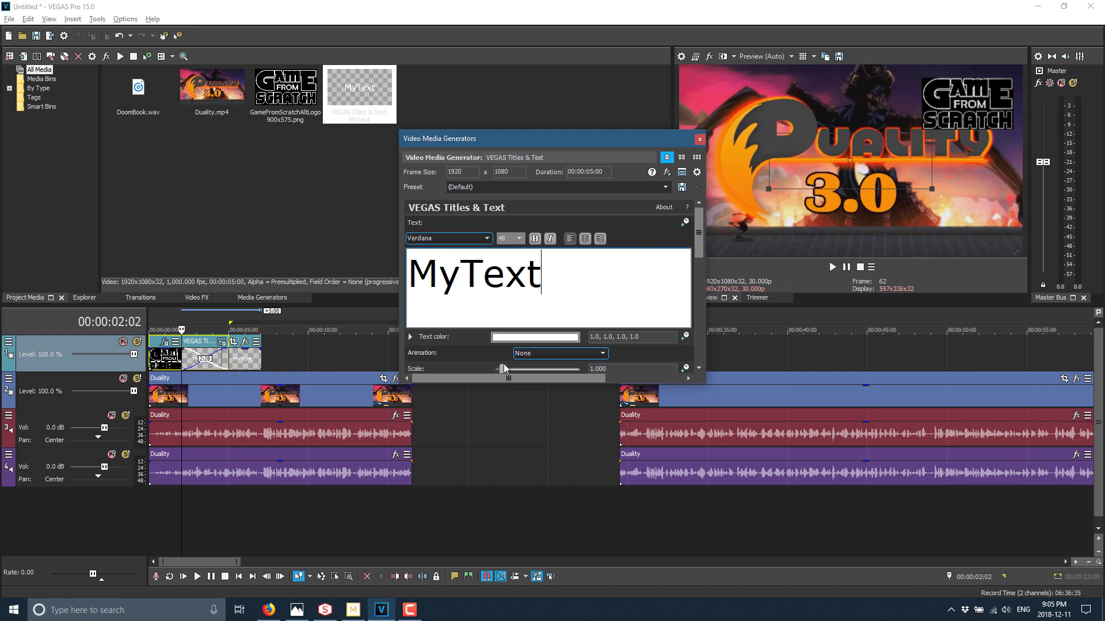
Color the title text magenta and place it on a new top video track.
left_click(535, 337)
left_click(505, 394)
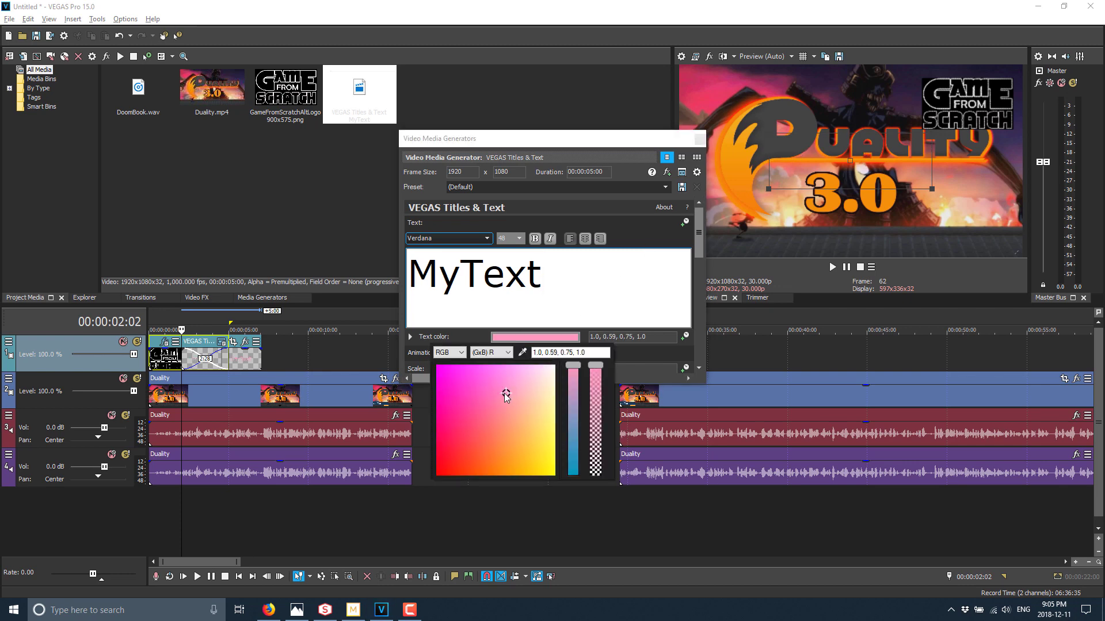
left_click(448, 371)
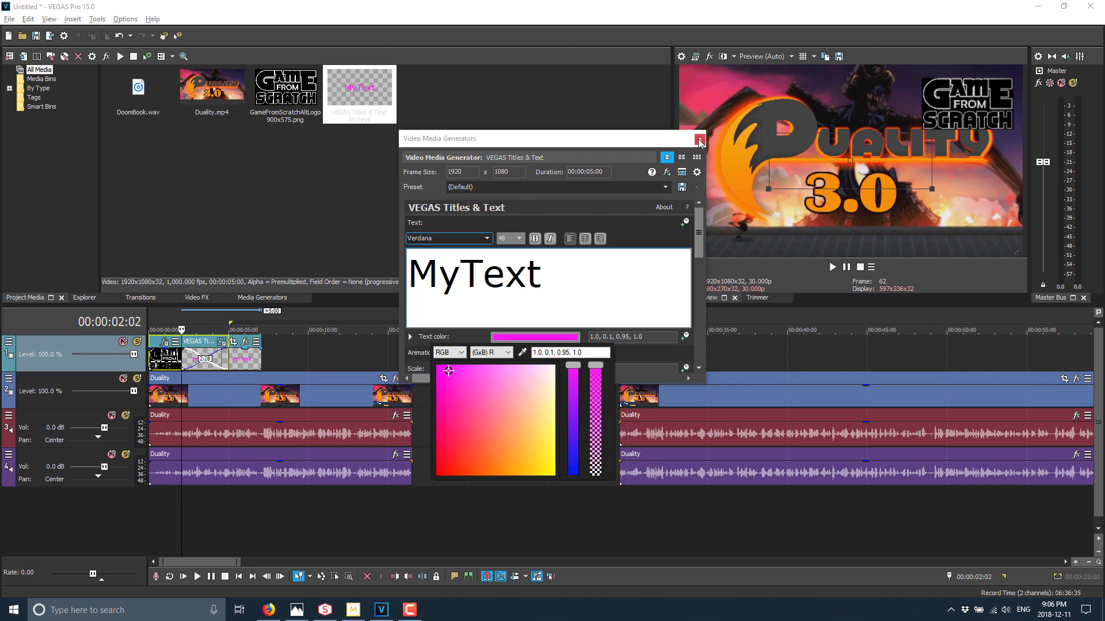
left_click(699, 141)
left_click_drag(360, 93, 161, 511)
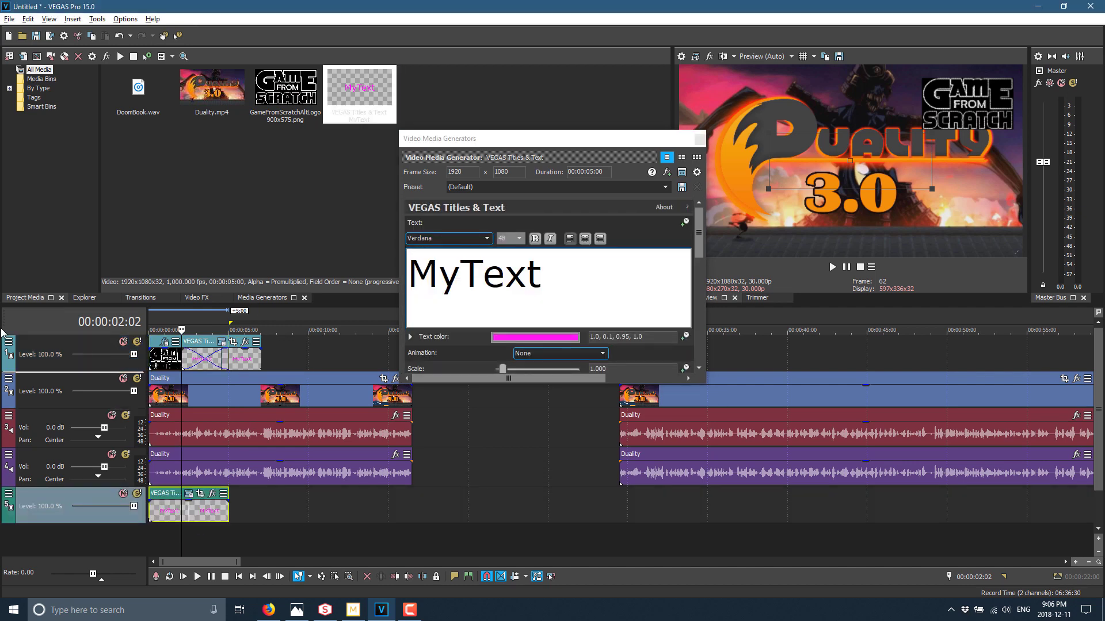
left_click_drag(3, 322, 3, 336)
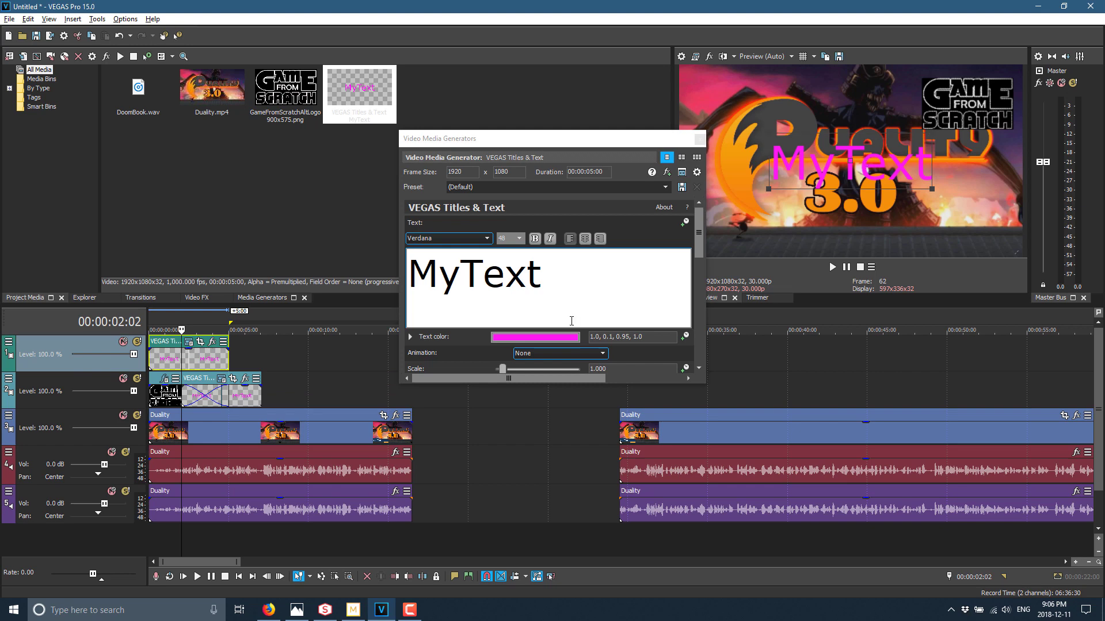
Set the MyText title's animation to Bounce and play the project to preview it.
left_click(417, 352)
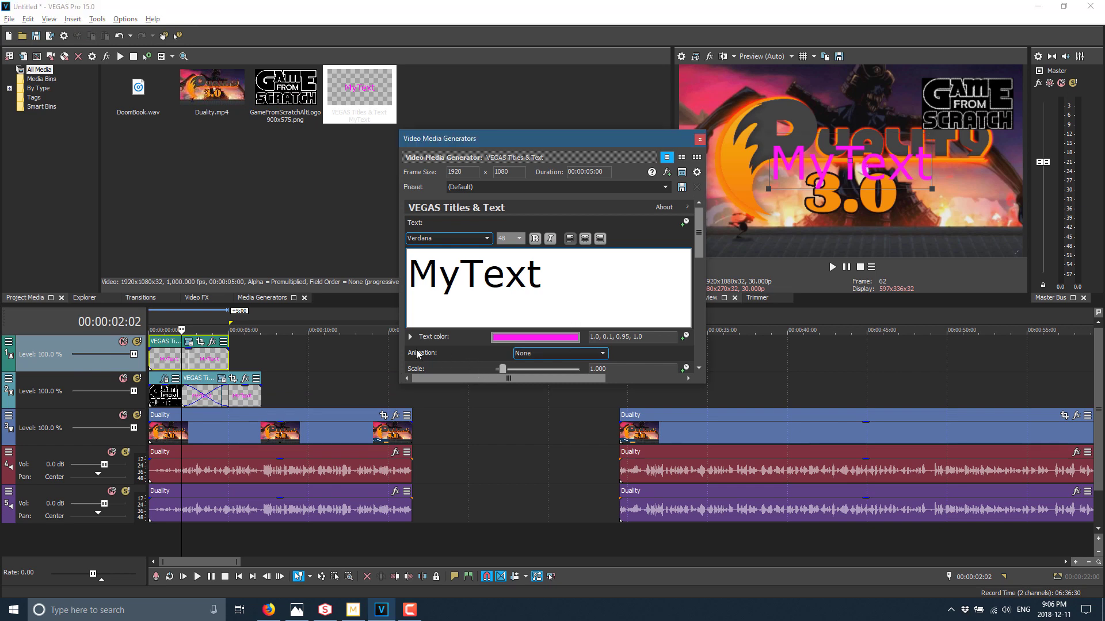
left_click(602, 353)
left_click(552, 362)
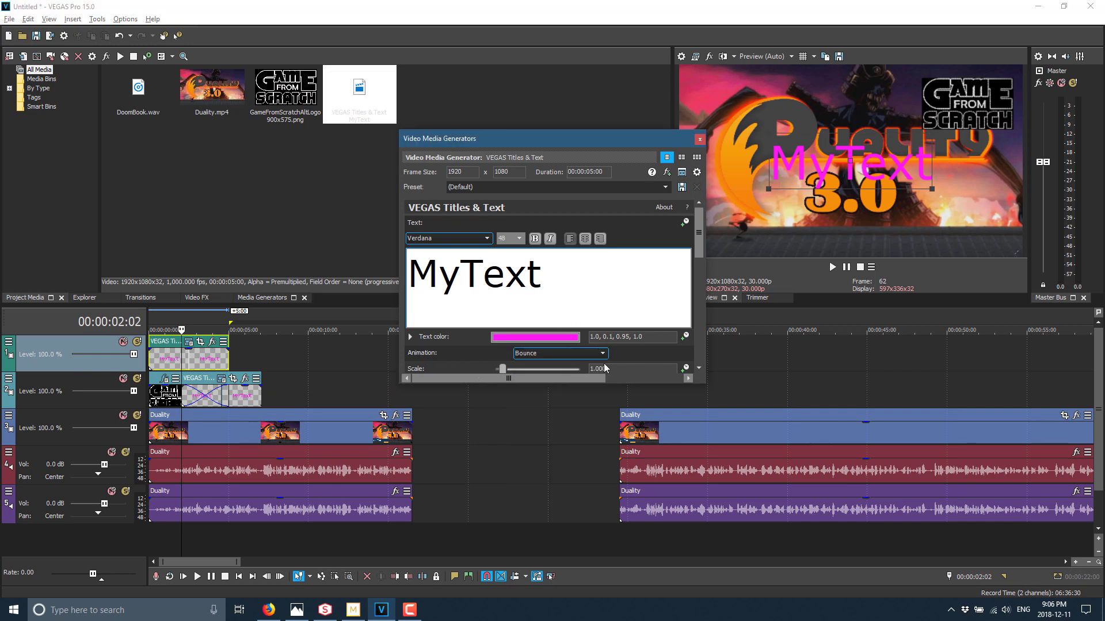
left_click(841, 270)
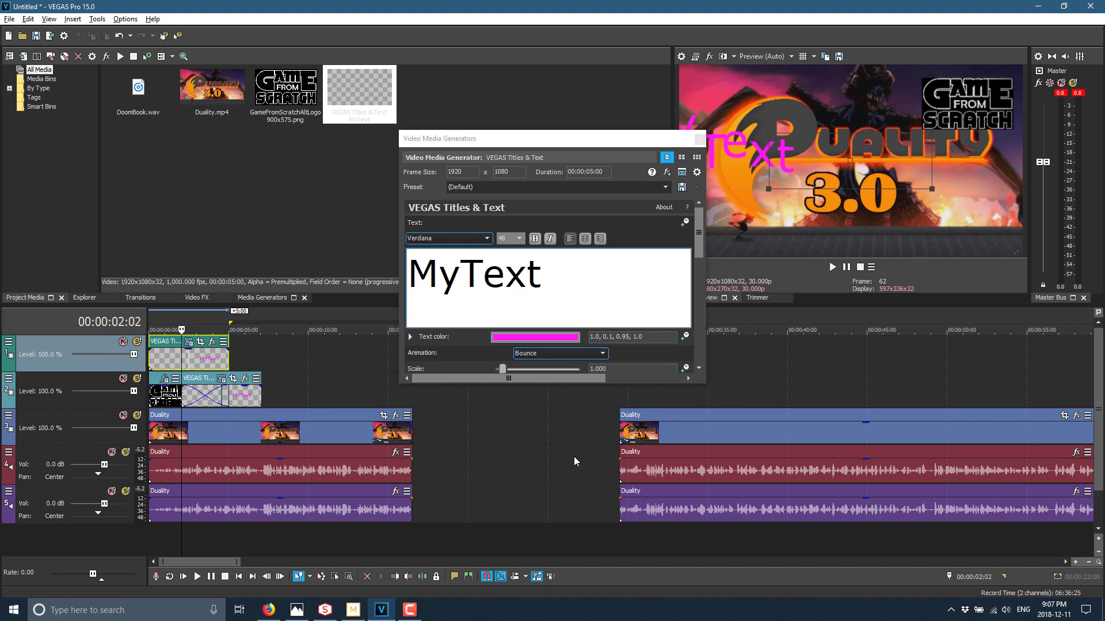
In Movie Studio's Welcome project, open the final title clip's Pan/Crop FX, then close those windows.
left_click(358, 609)
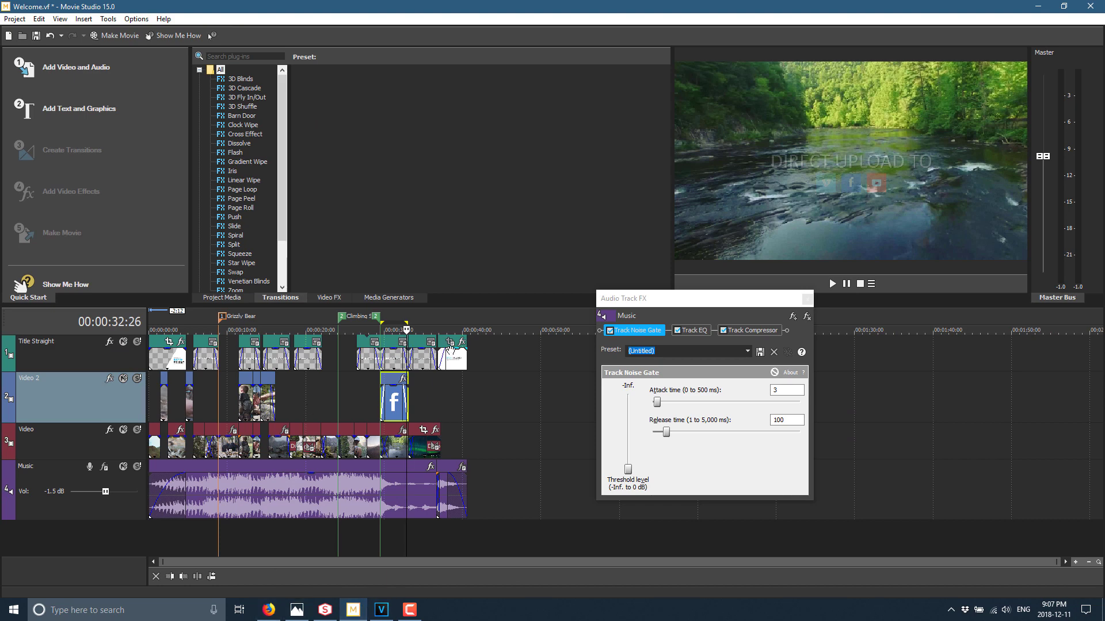
left_click(457, 352)
left_click(462, 342)
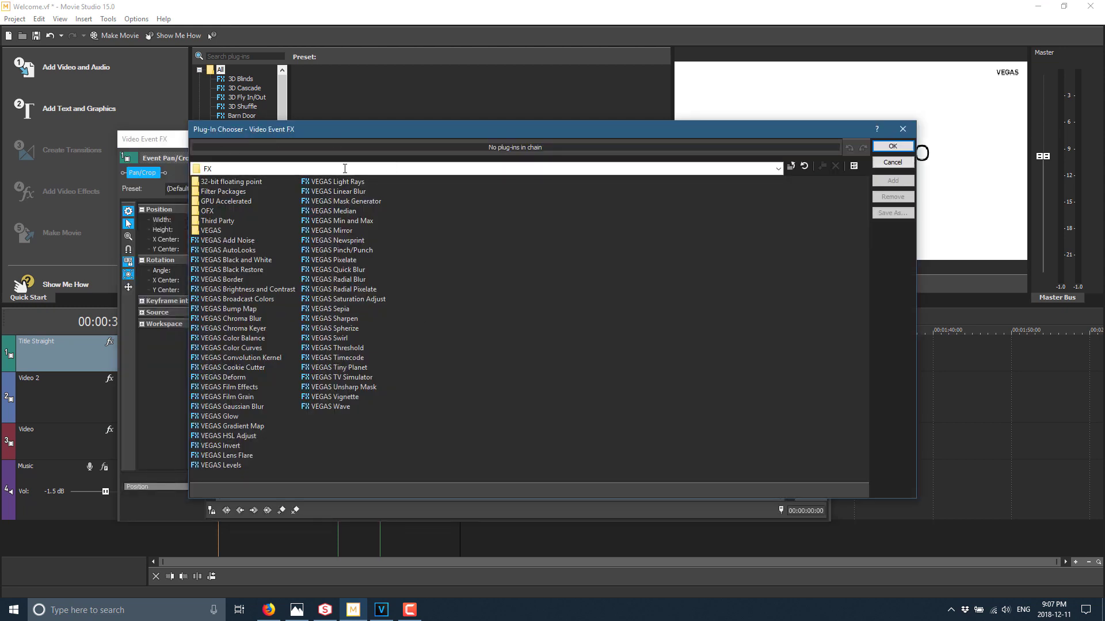
left_click(900, 130)
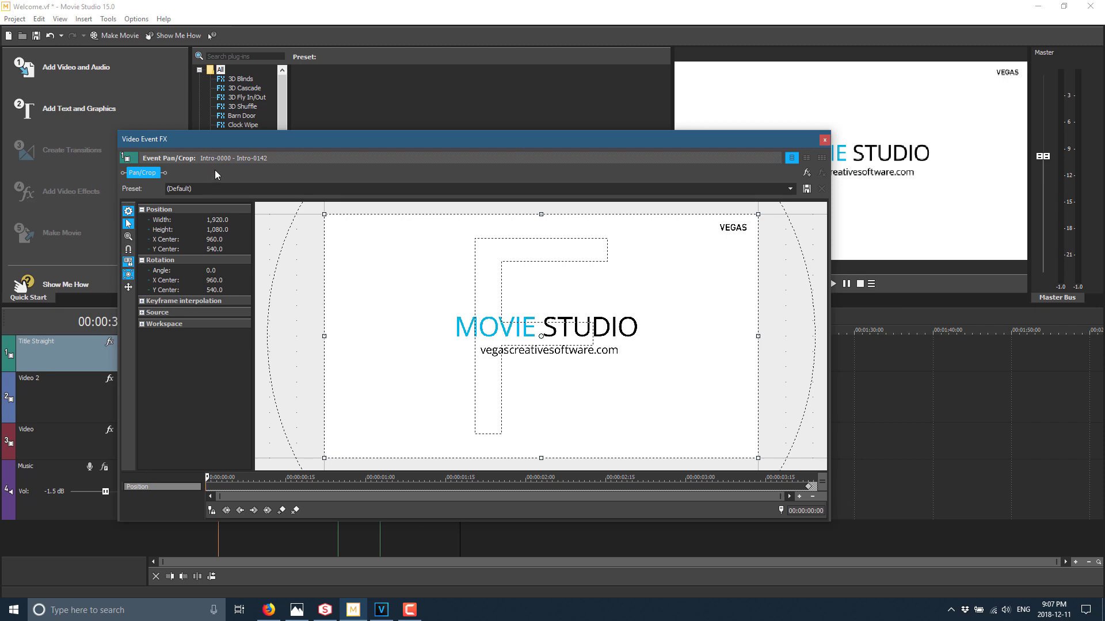
left_click(826, 141)
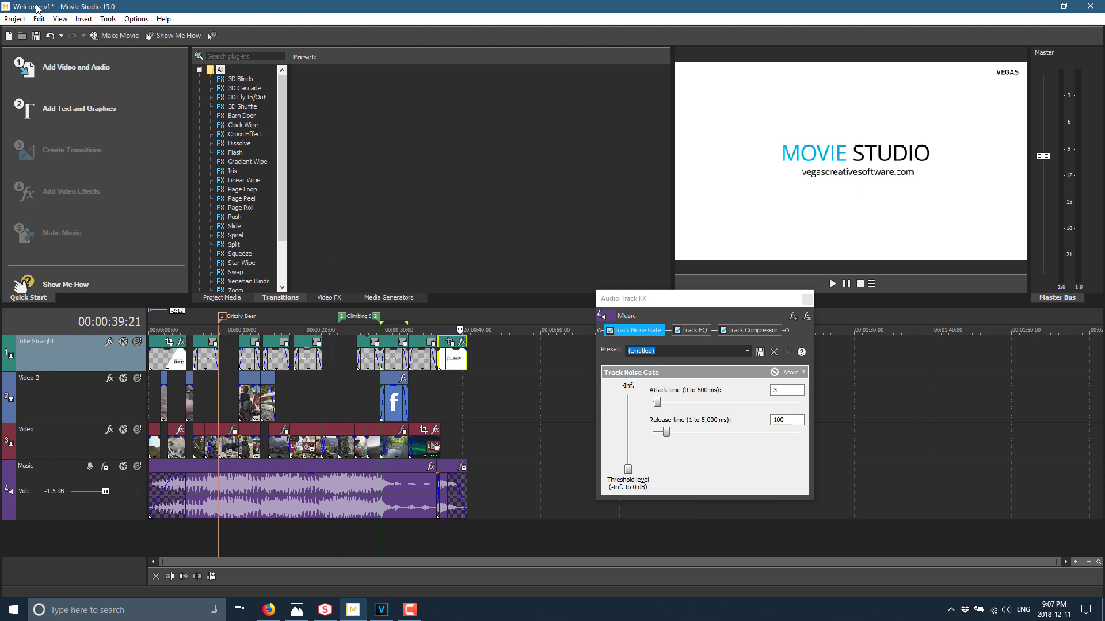
Close Video Media Generators in VEGAS Pro, then open and cancel the File Open dialog.
left_click(388, 616)
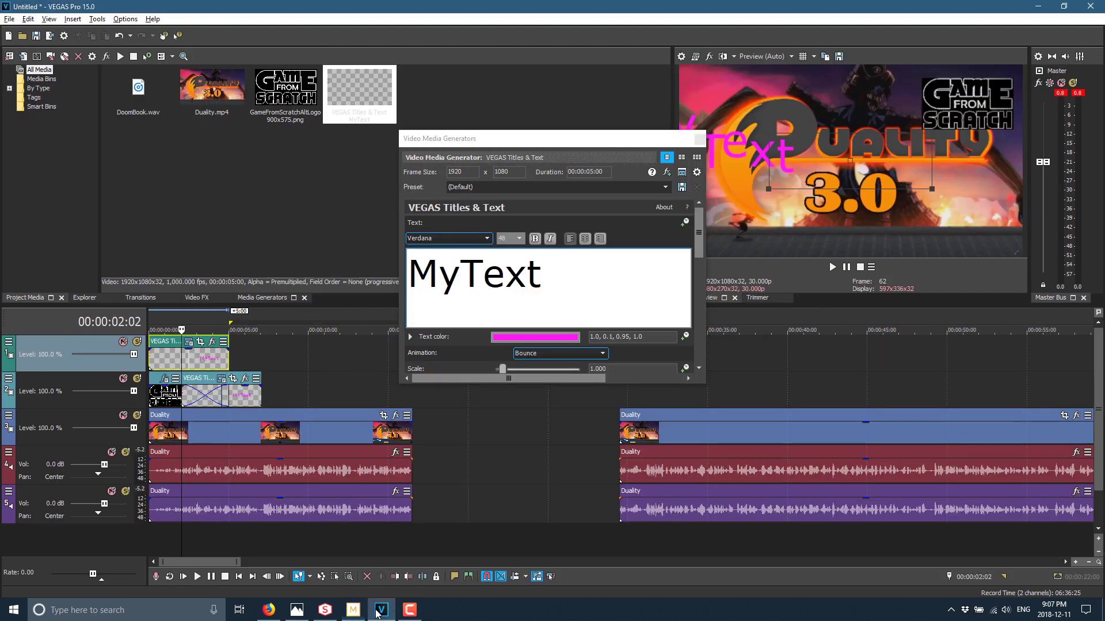
left_click(698, 141)
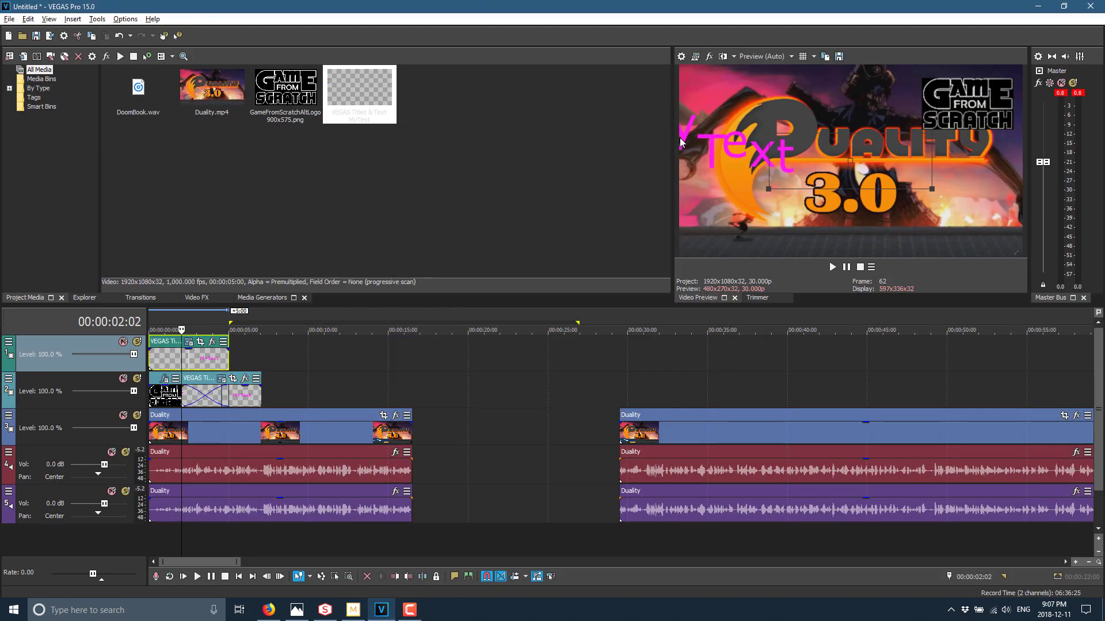
left_click(9, 19)
left_click(25, 46)
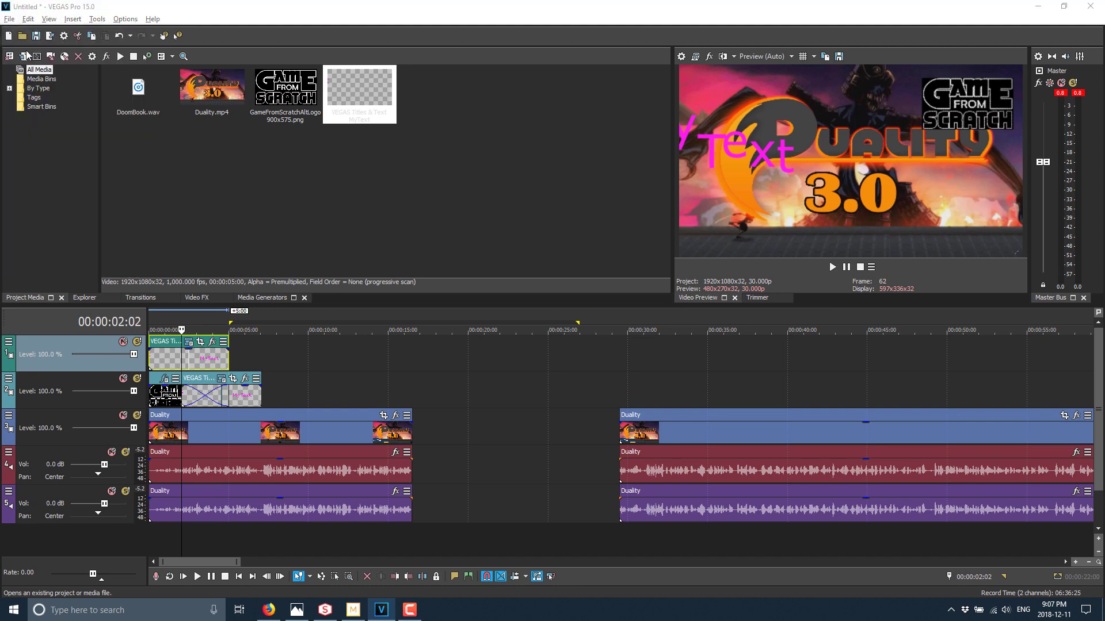
left_click(440, 348)
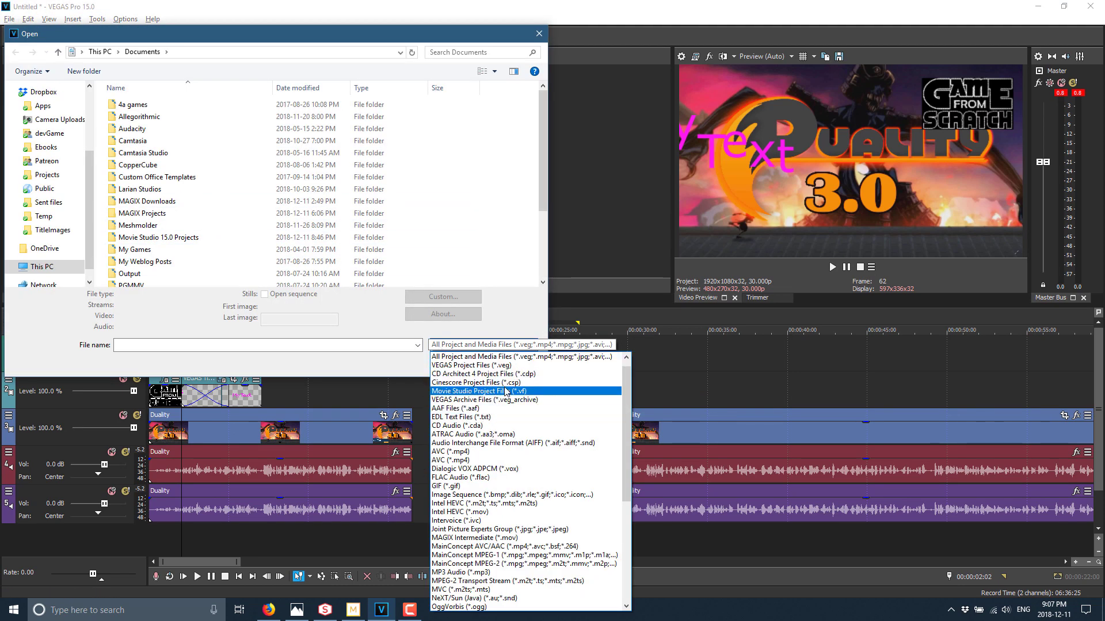
left_click(739, 25)
left_click(539, 34)
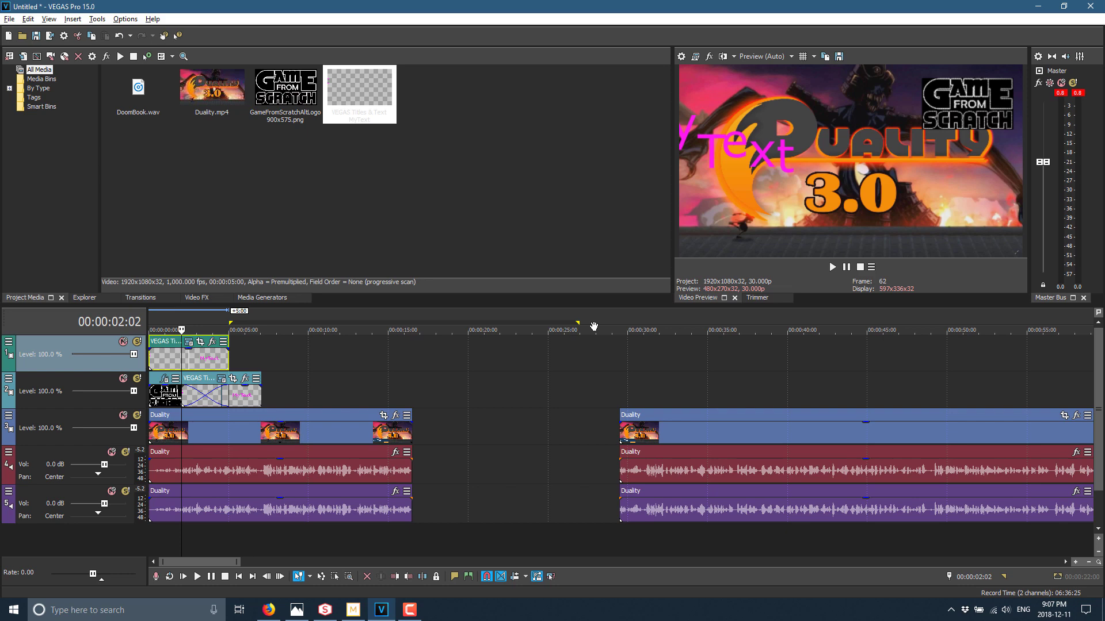
Return to Firefox and scroll the Humble Bundle VEGAS Pro page to its top banner.
left_click(269, 610)
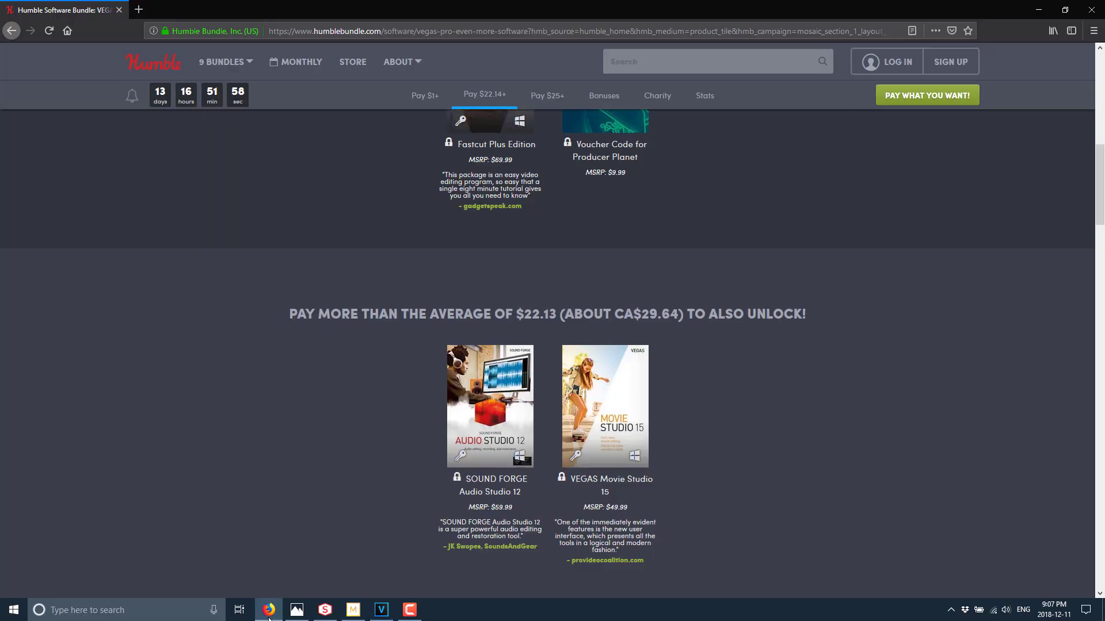
scroll(986, 399, "up", 10)
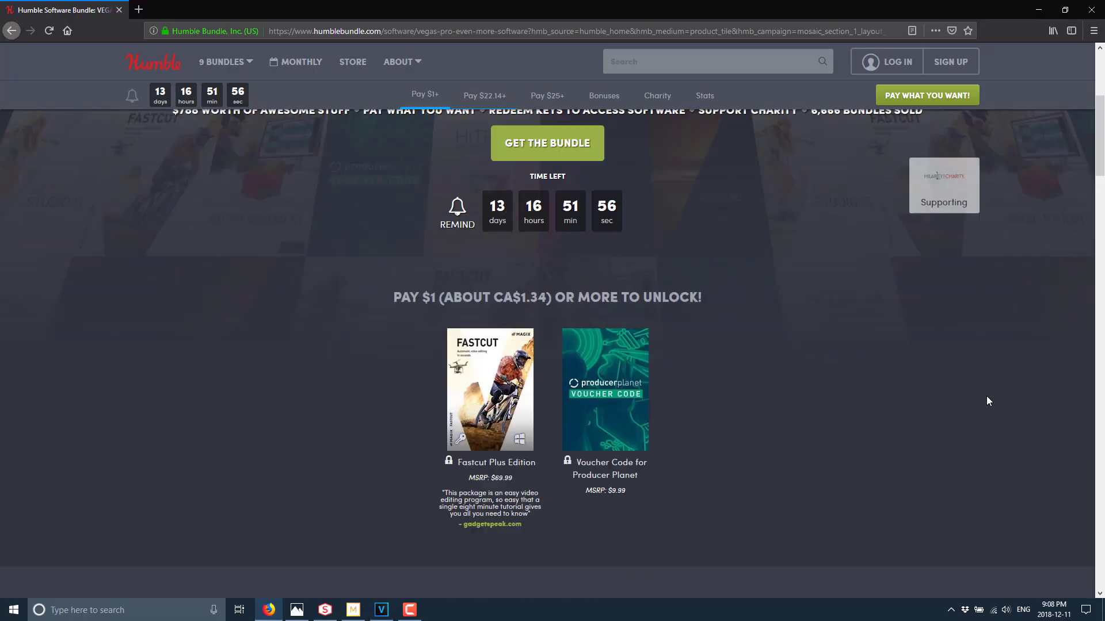